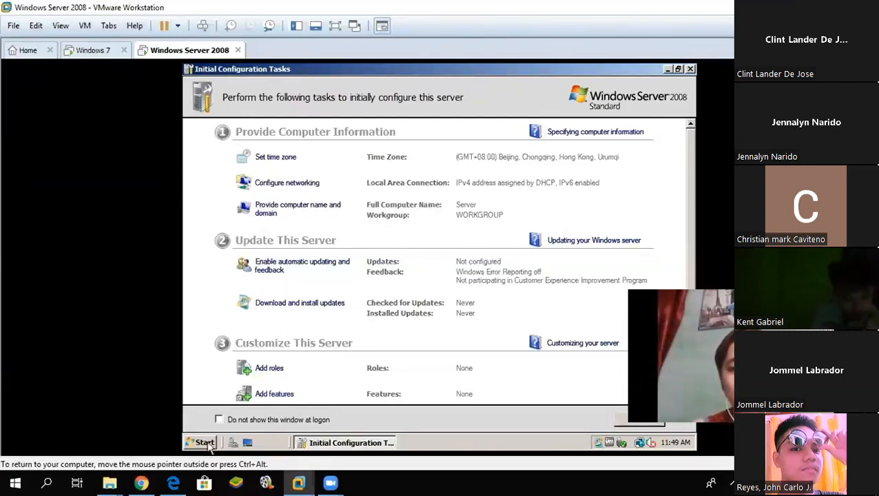
Search the server's programs for oobe and dismiss the search.
{"action": "left_click", "coordinate": [205, 444]}
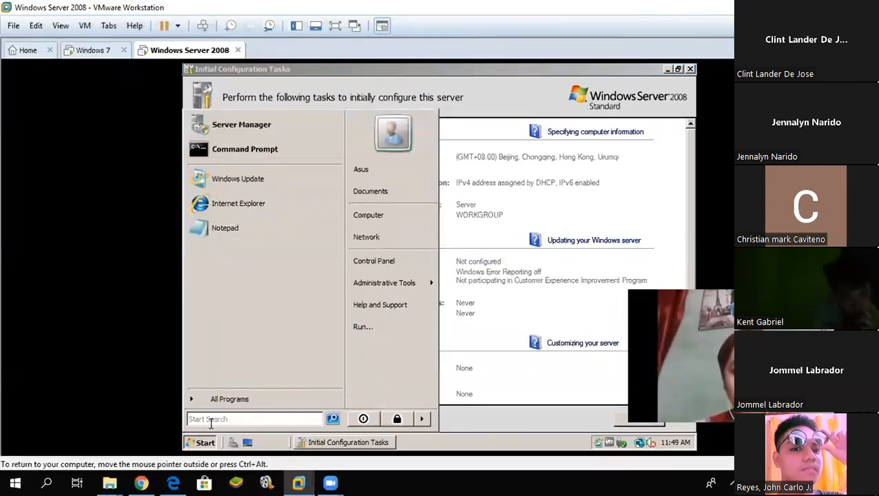
{"action": "type", "text": "oobe"}
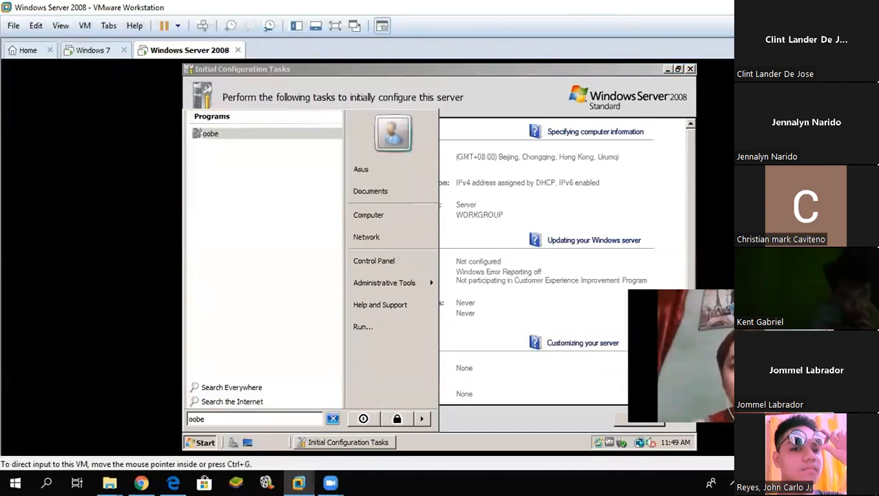
{"action": "left_click", "coordinate": [510, 100]}
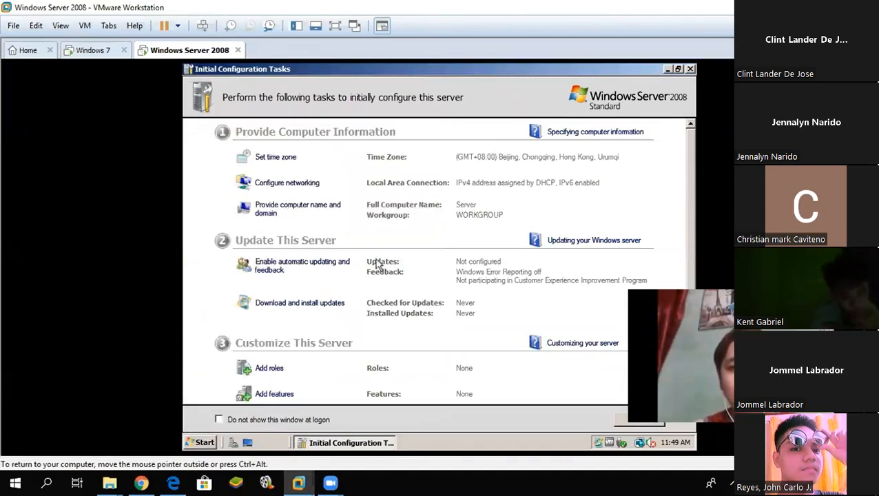
Set the server's time zone to (GMT+08:00) Beijing, Chongqing, Hong Kong, Urumqi and confirm the date and time settings.
{"action": "left_click", "coordinate": [274, 162]}
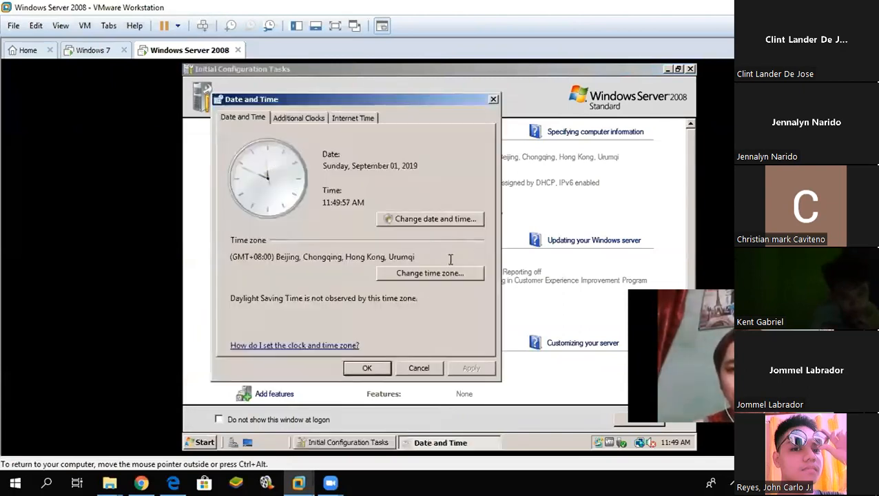
{"action": "left_click", "coordinate": [447, 275]}
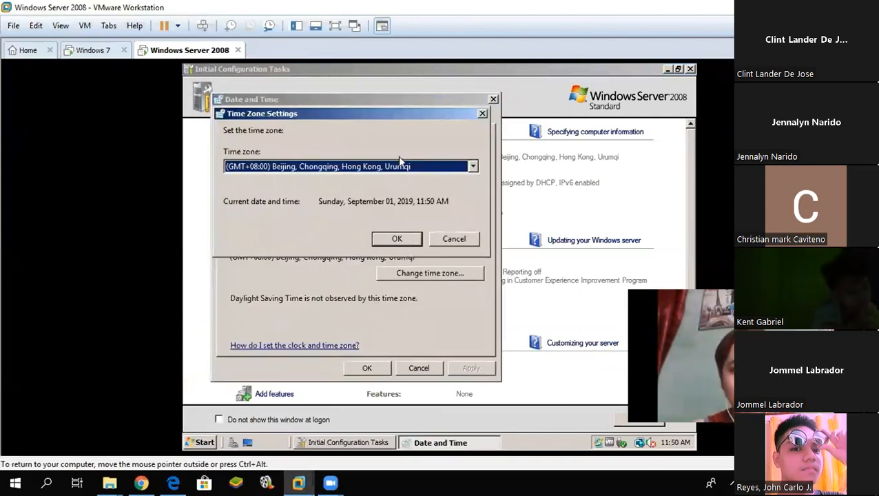
{"action": "left_click", "coordinate": [473, 166]}
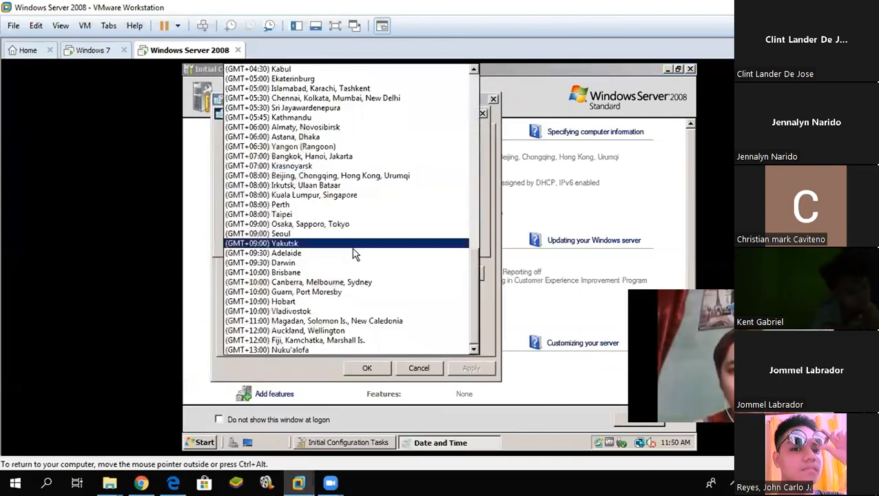
{"action": "left_click", "coordinate": [303, 176]}
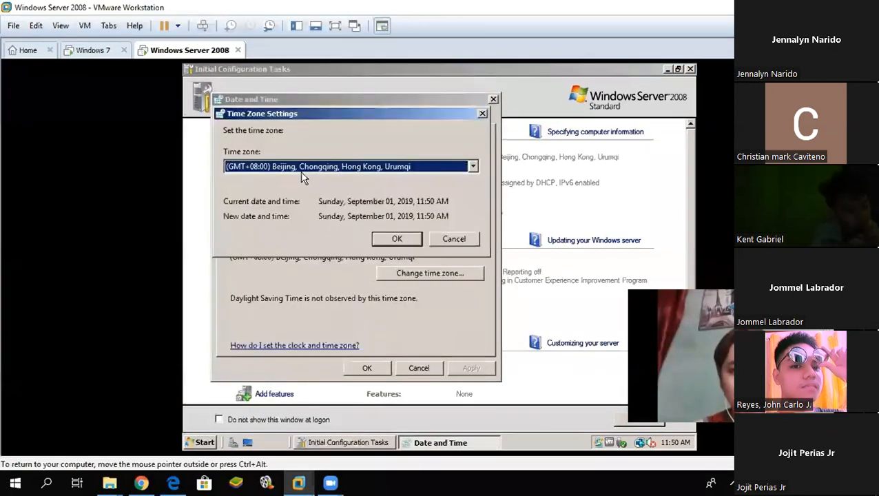
{"action": "left_click", "coordinate": [395, 240]}
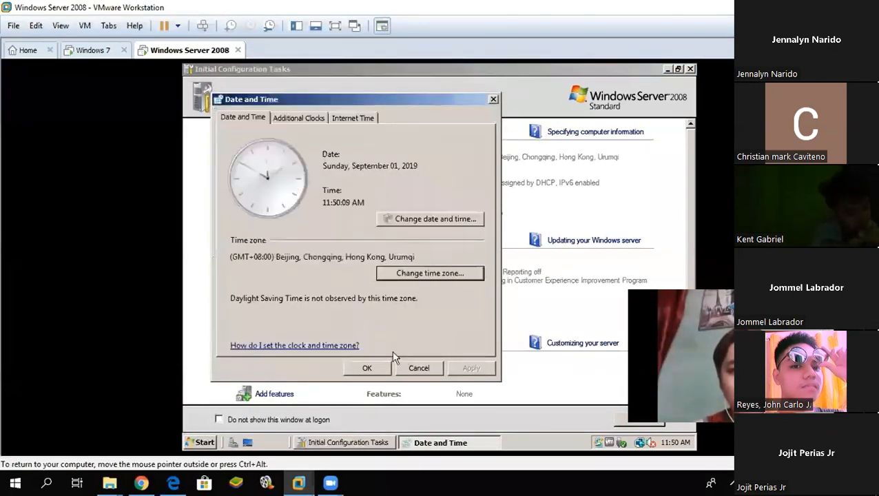
{"action": "left_click", "coordinate": [366, 368]}
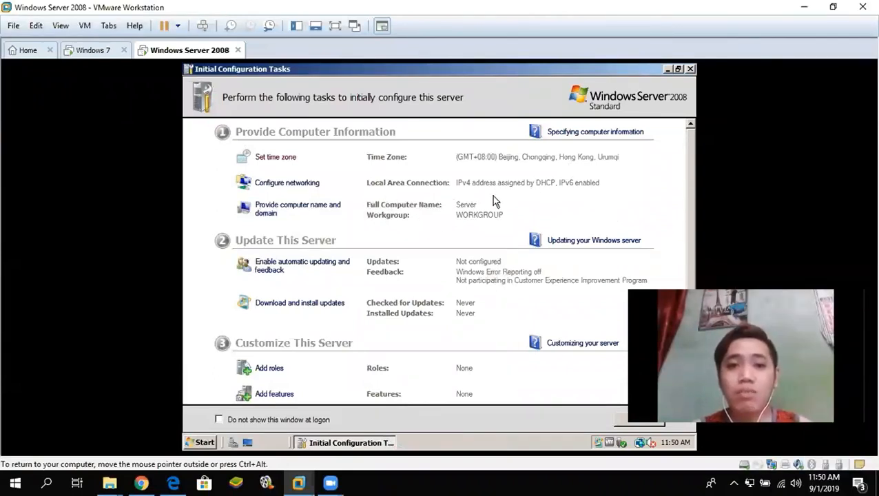
Disable Internet Protocol Version 6 (TCP/IPv6) in the properties of the Local Area Connection.
{"action": "left_click", "coordinate": [291, 185]}
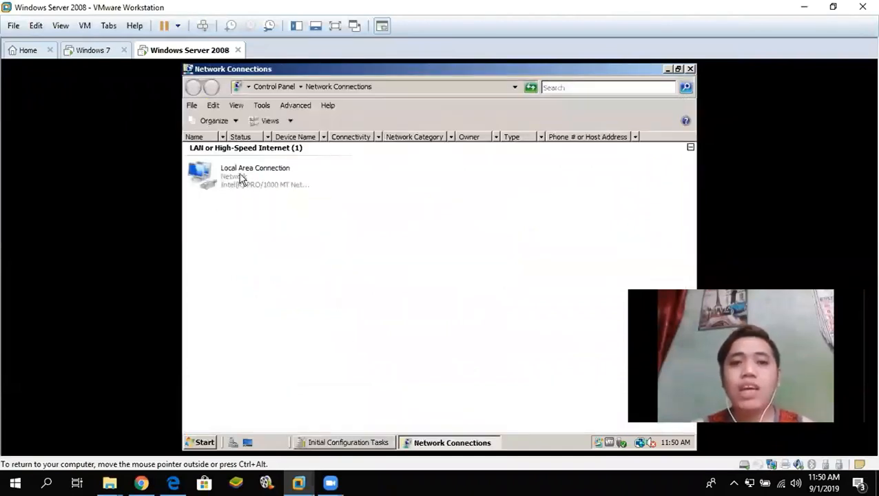
{"action": "left_click", "coordinate": [242, 178]}
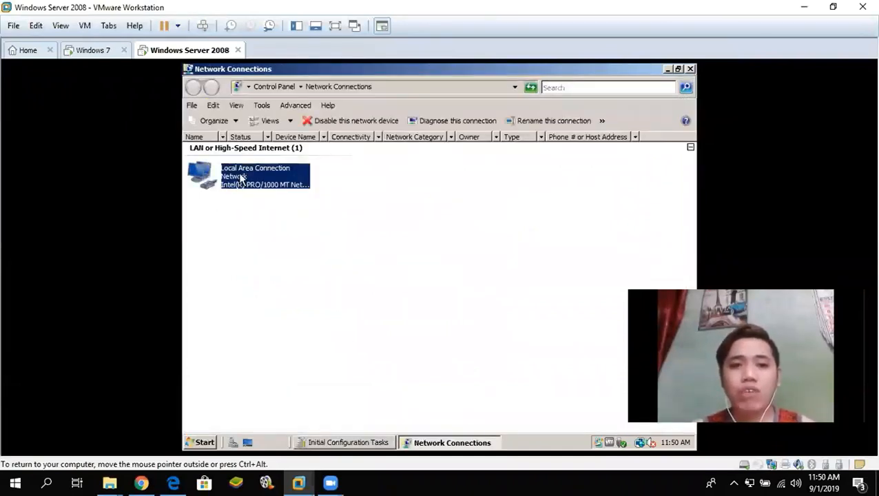
{"action": "right_click", "coordinate": [242, 178]}
{"action": "left_click", "coordinate": [288, 272]}
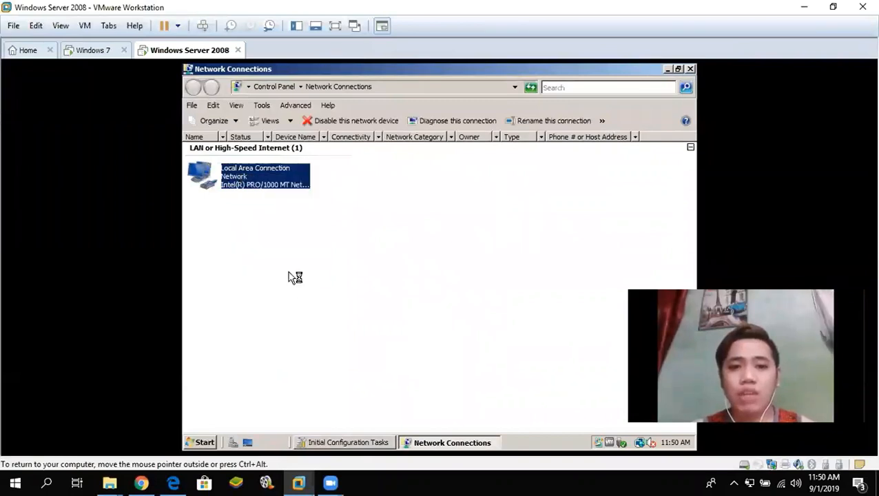
{"action": "left_click", "coordinate": [480, 285]}
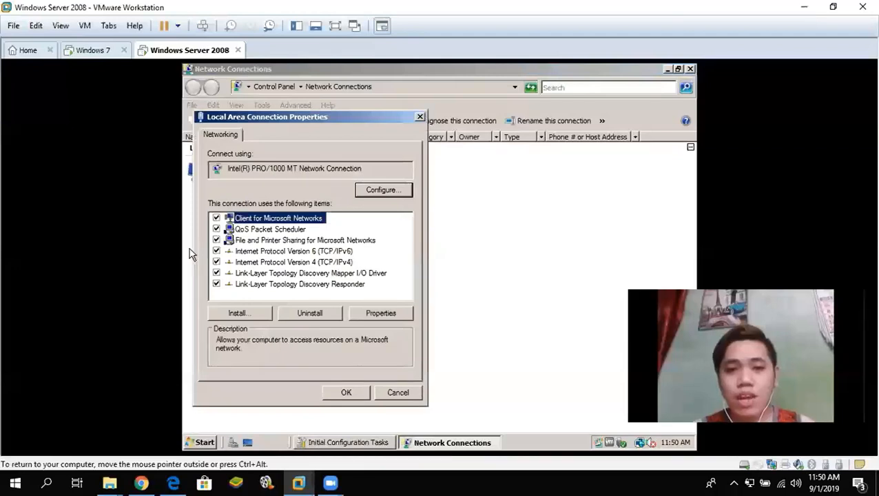
{"action": "left_click", "coordinate": [217, 252]}
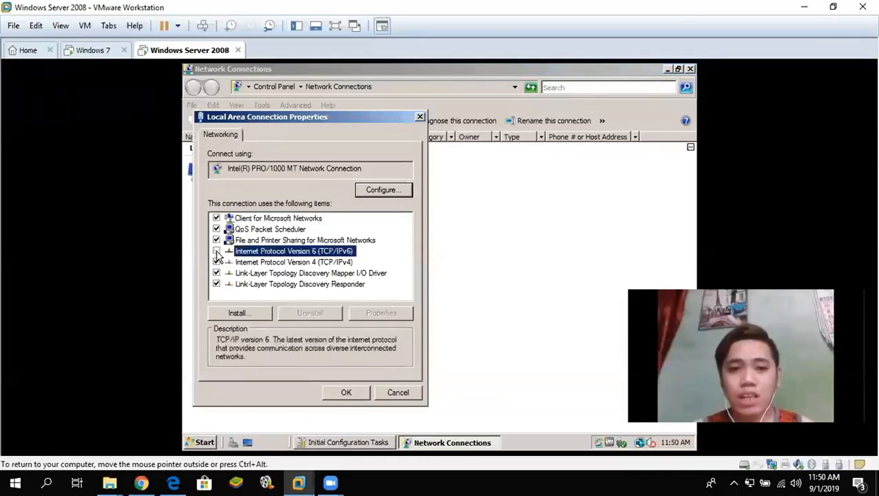
Assign the connection's IPv4 protocol the static IP address 192.168.101.254 with subnet mask 255.255.255.0, leaving the default gateway empty.
{"action": "left_click", "coordinate": [305, 265]}
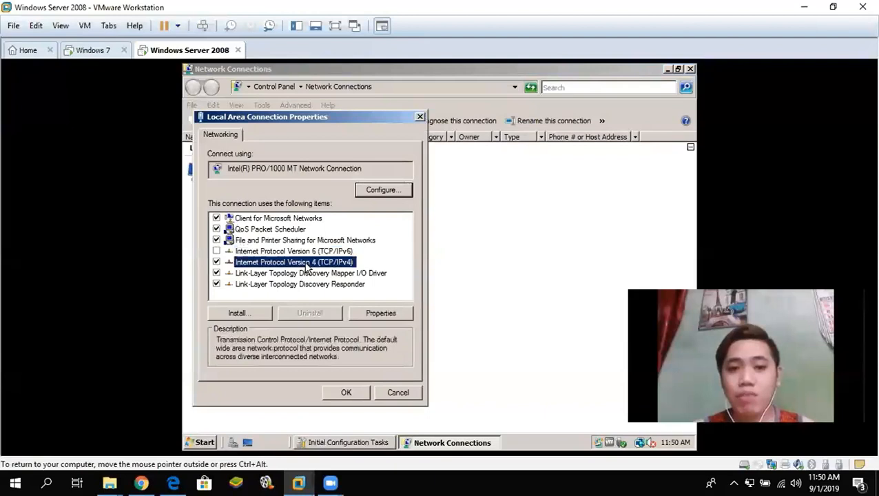
{"action": "left_click", "coordinate": [379, 313]}
{"action": "left_click", "coordinate": [236, 239]}
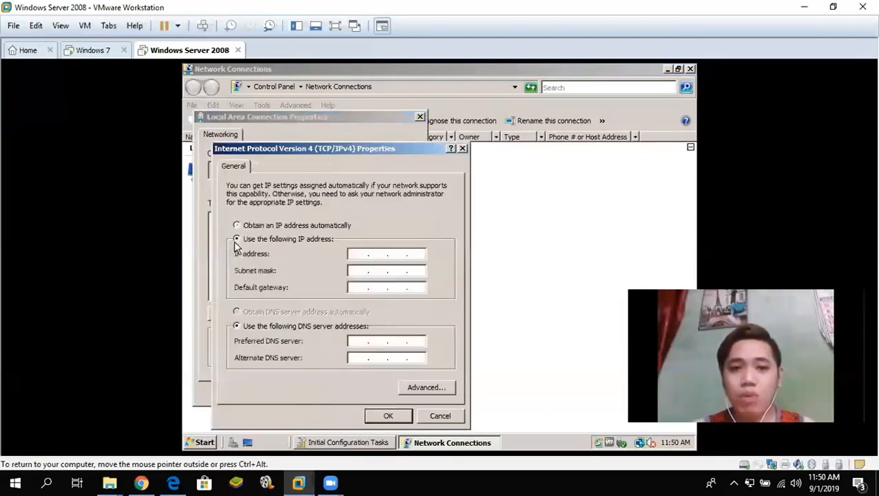
{"action": "left_click", "coordinate": [358, 254]}
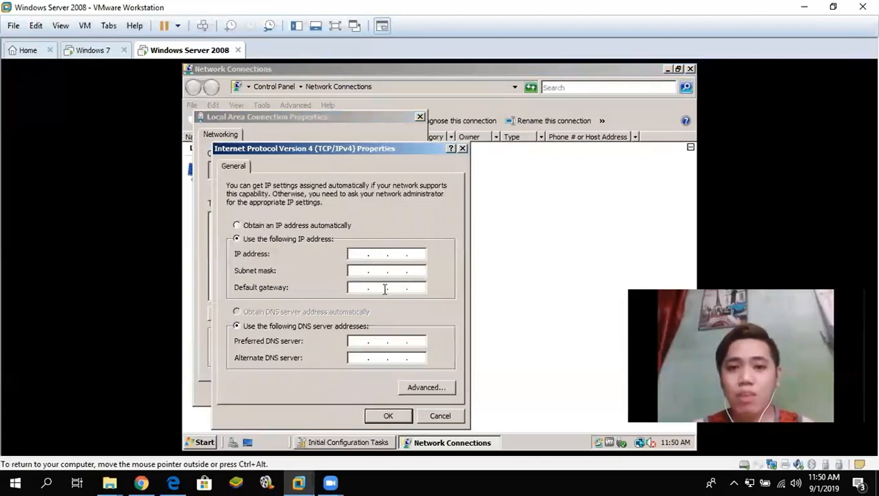
{"action": "type", "text": "192.168.101.254"}
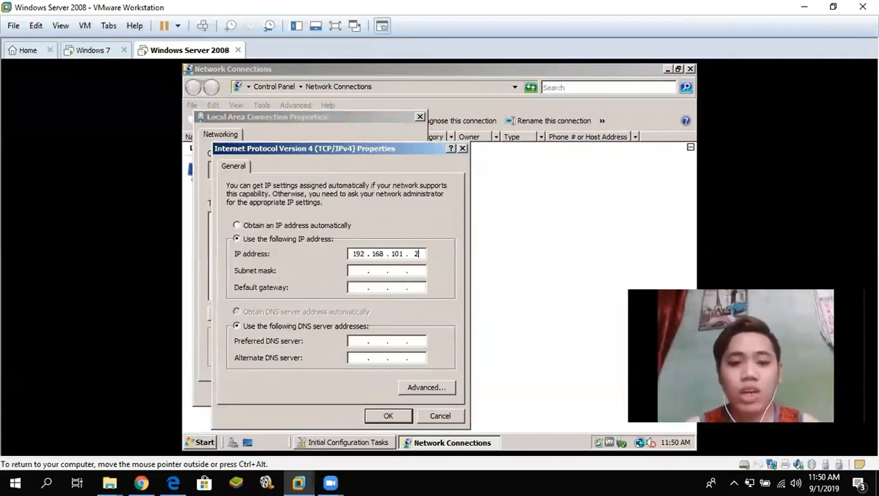
{"action": "left_click", "coordinate": [360, 271]}
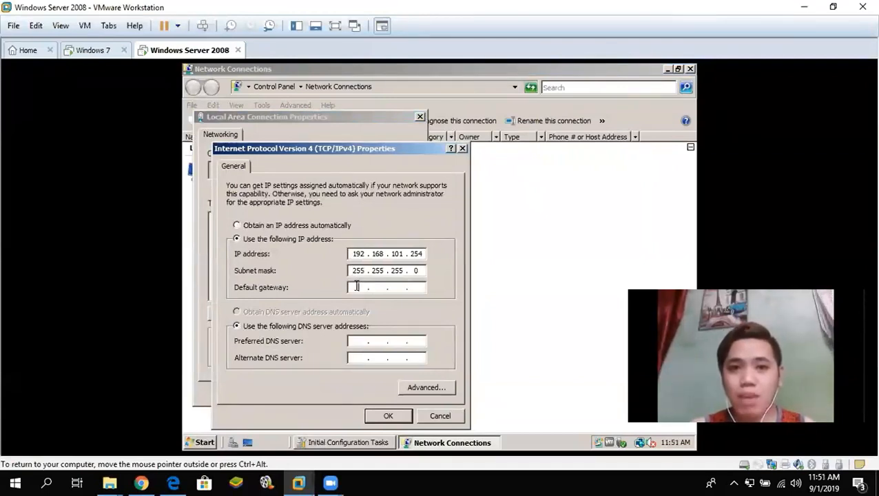
{"action": "left_click", "coordinate": [357, 286]}
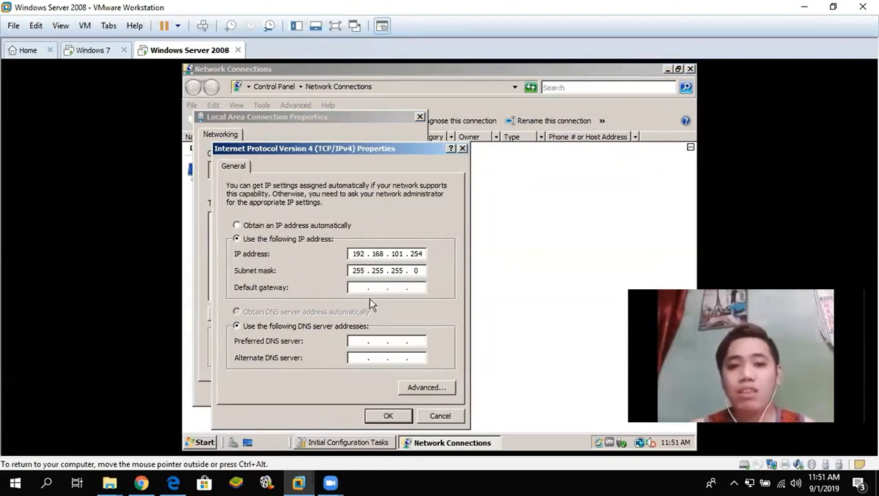
Set the preferred DNS server to 192.168.101.254, save the IPv4 settings and close the network connection windows.
{"action": "left_click", "coordinate": [359, 342]}
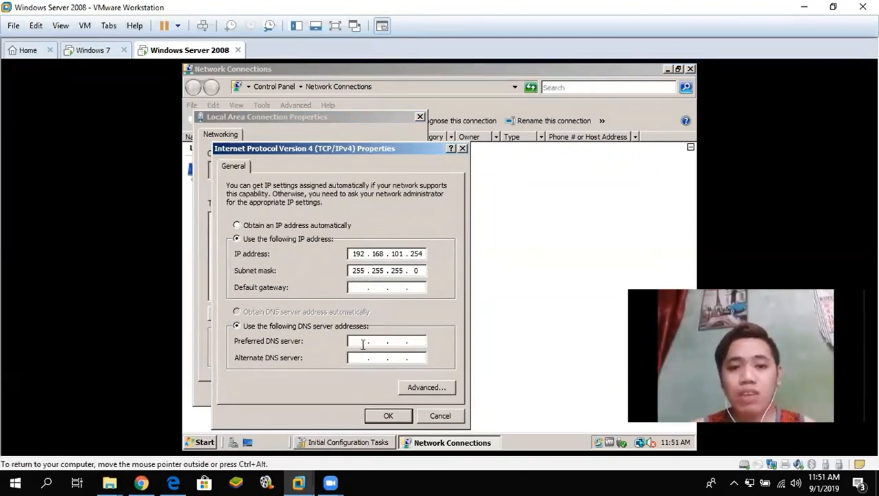
{"action": "type", "text": "192 . 16"}
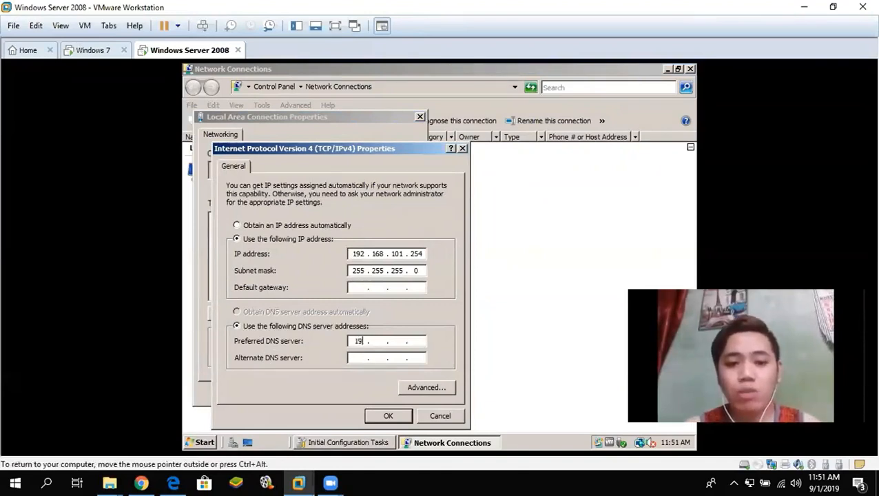
{"action": "type", "text": "8 . 101 ."}
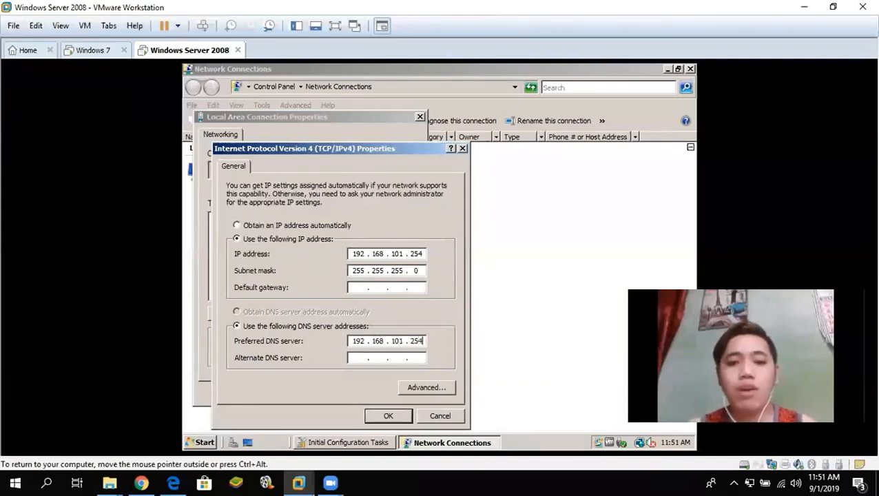
{"action": "left_click", "coordinate": [388, 416]}
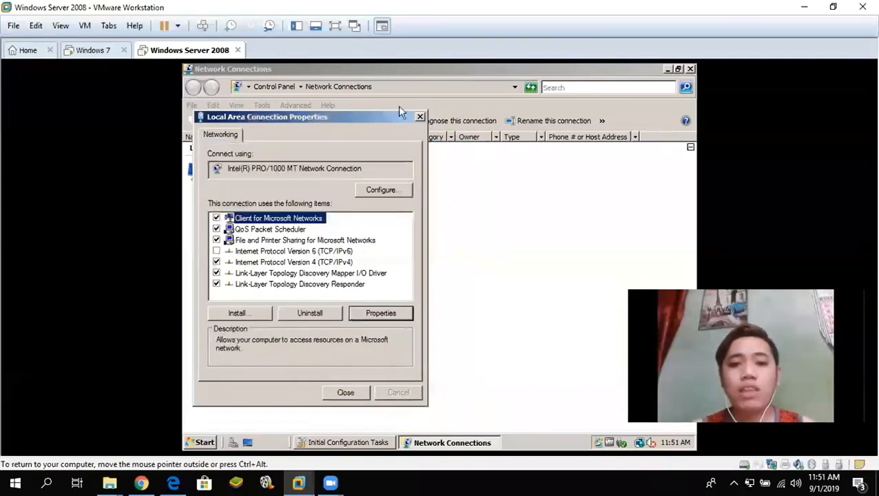
{"action": "left_click", "coordinate": [345, 393]}
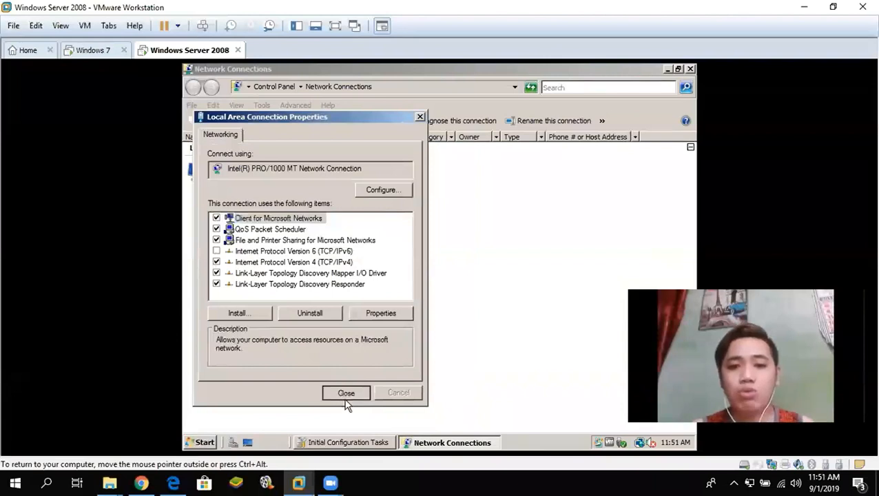
{"action": "left_click", "coordinate": [691, 69]}
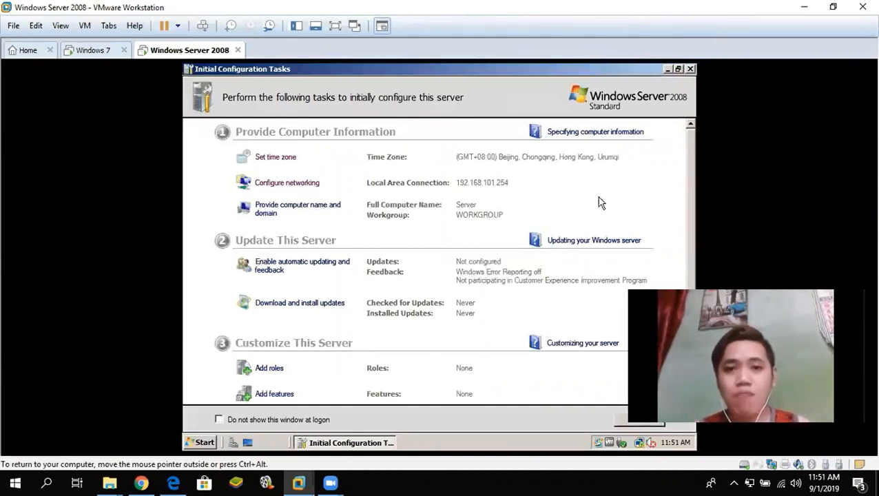
Enter Computer Server as the computer description in the server's system properties.
{"action": "left_click", "coordinate": [286, 209]}
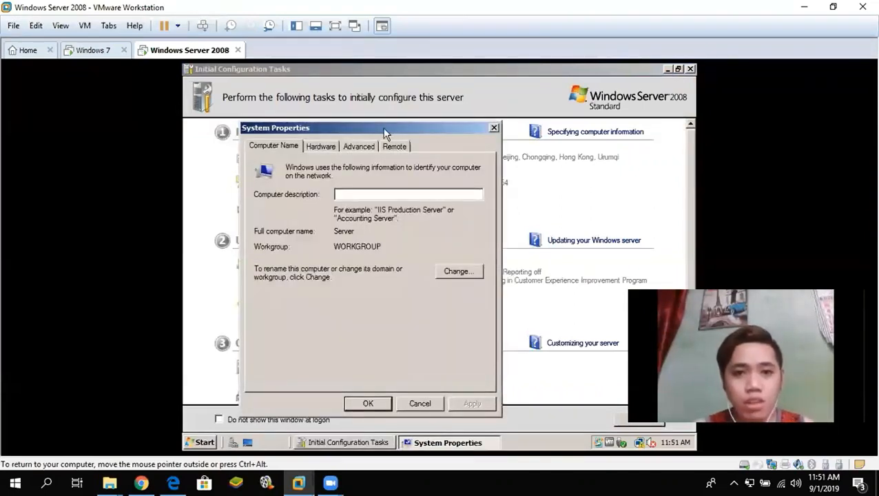
{"action": "left_click_drag", "start_coordinate": [368, 126], "coordinate": [401, 128]}
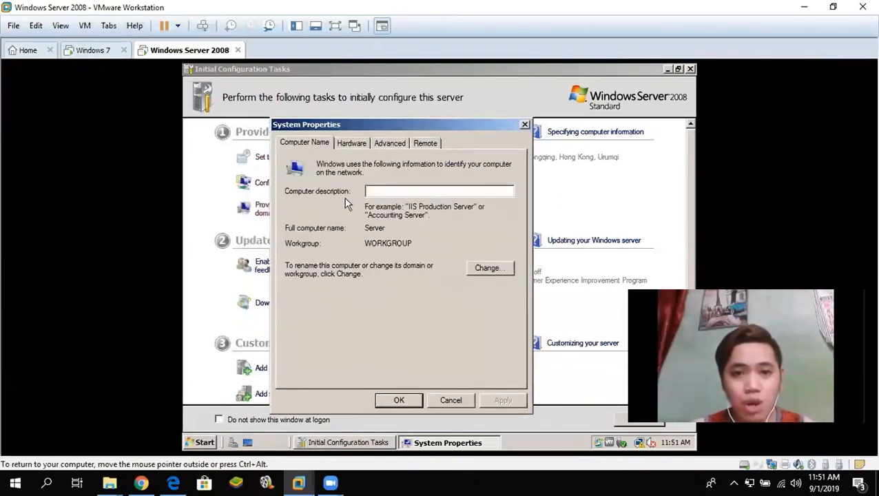
{"action": "type", "text": "Computer Server"}
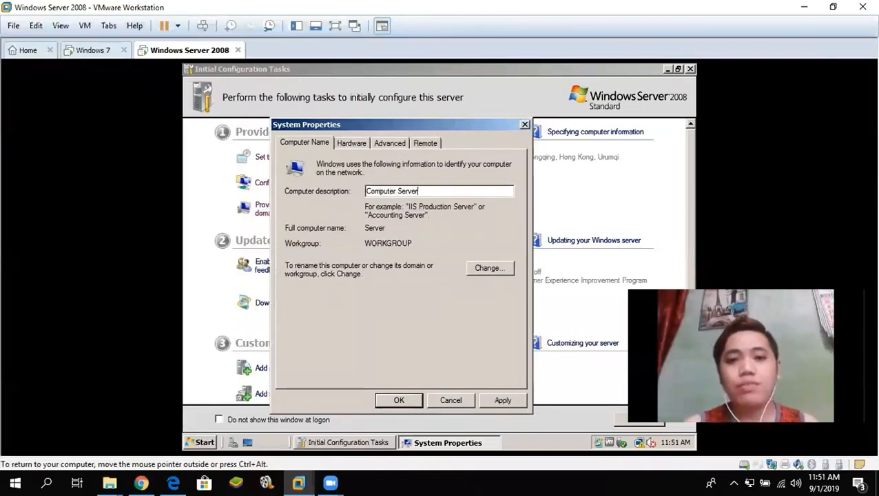
{"action": "left_click", "coordinate": [504, 268]}
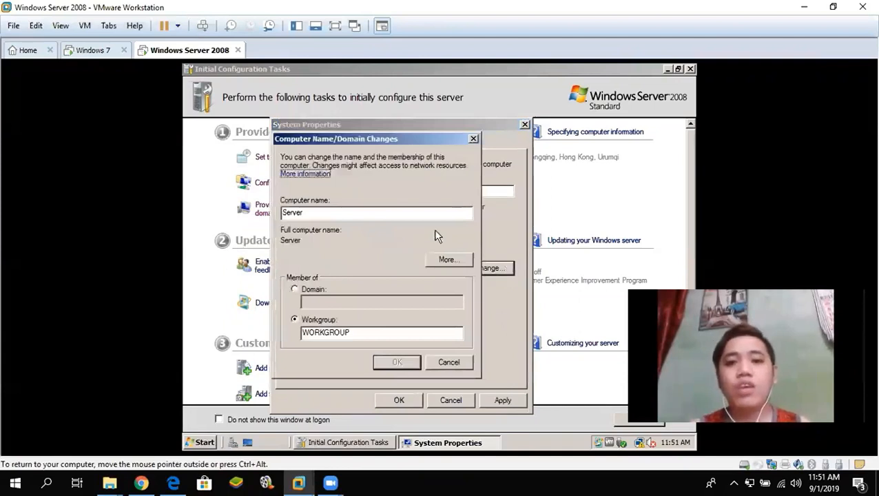
{"action": "left_click", "coordinate": [308, 216]}
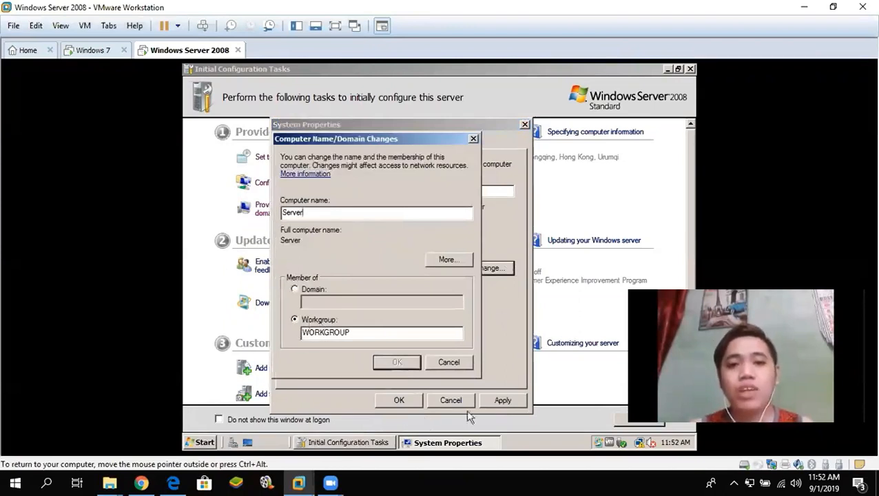
{"action": "left_click", "coordinate": [448, 363]}
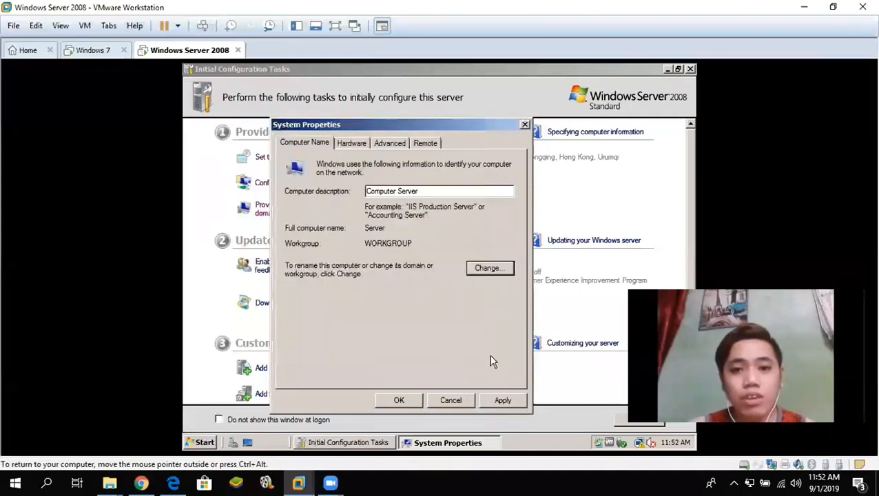
Apply the computer description and close the system properties.
{"action": "left_click", "coordinate": [501, 400]}
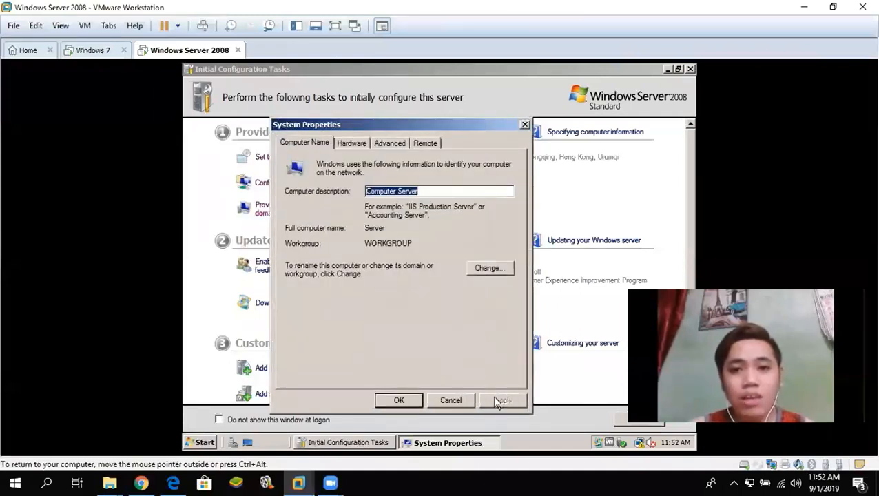
{"action": "left_click", "coordinate": [398, 400]}
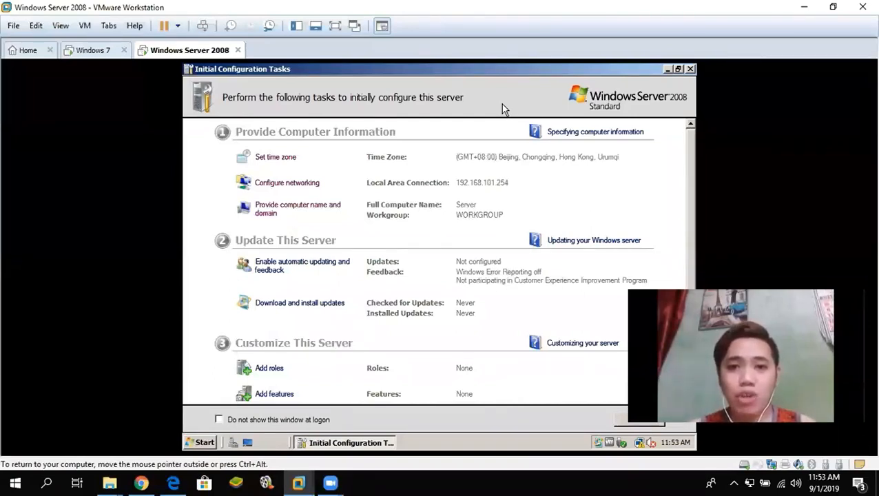
Turn on network discovery and file sharing for all public networks from the Network window, then close the window.
{"action": "left_click", "coordinate": [208, 443]}
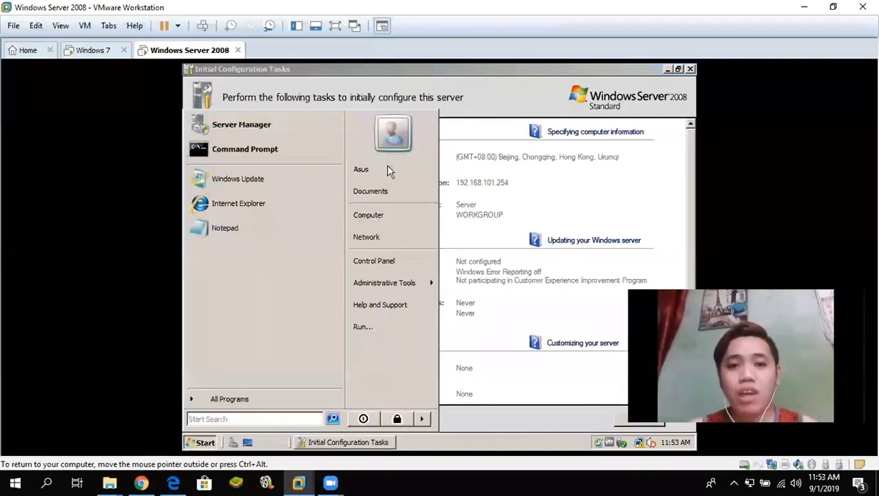
{"action": "left_click", "coordinate": [388, 245]}
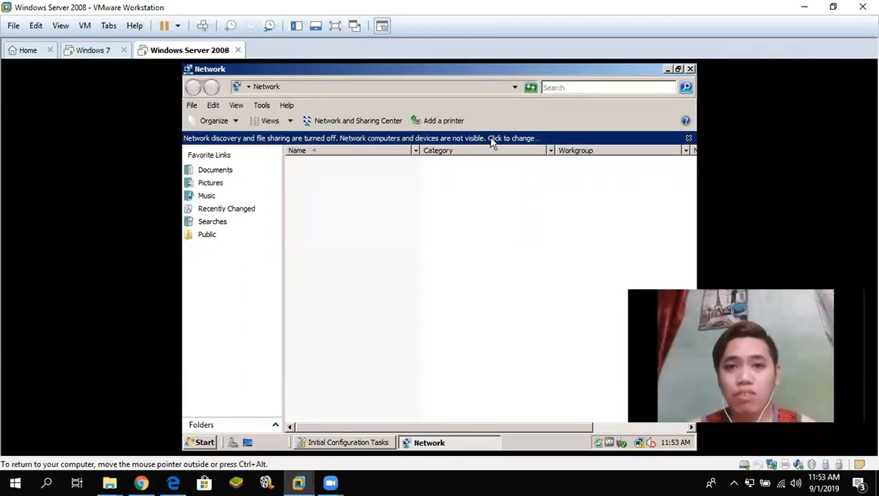
{"action": "left_click", "coordinate": [548, 140]}
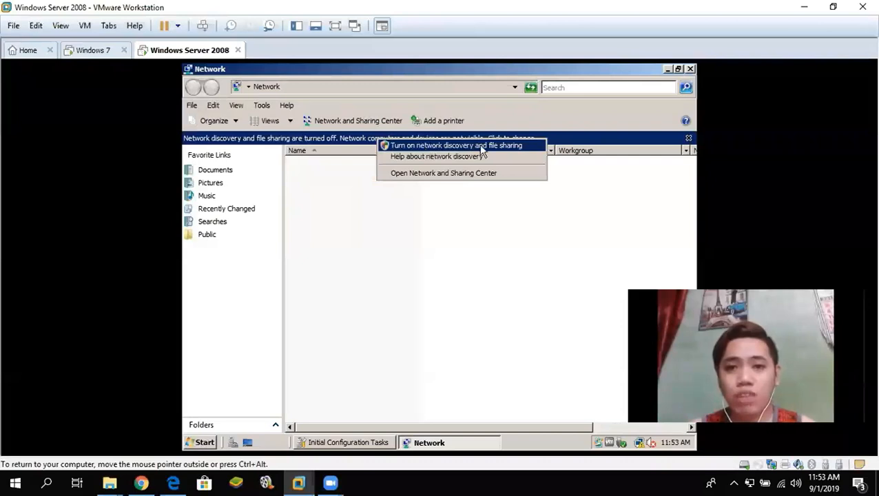
{"action": "left_click", "coordinate": [456, 146]}
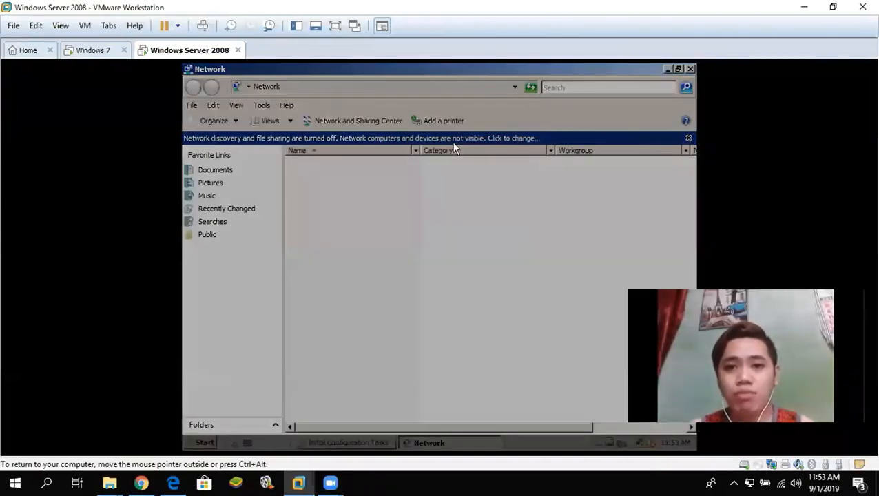
{"action": "left_click", "coordinate": [482, 291]}
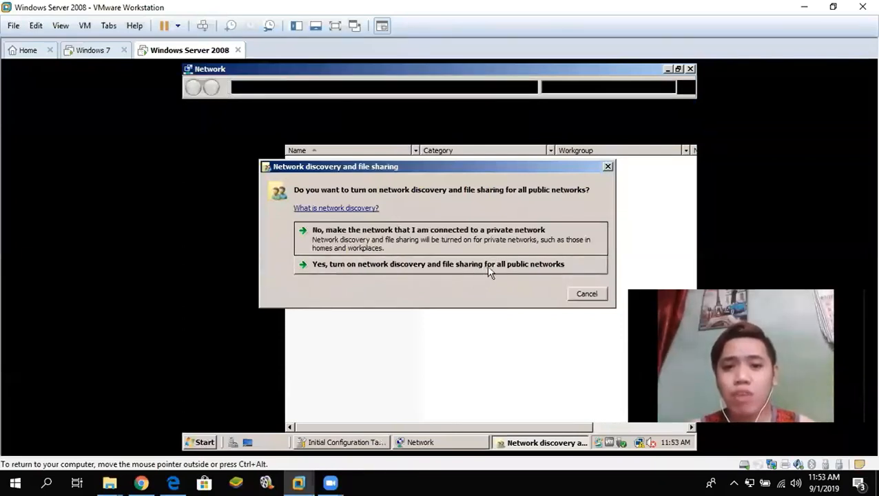
{"action": "left_click", "coordinate": [428, 263]}
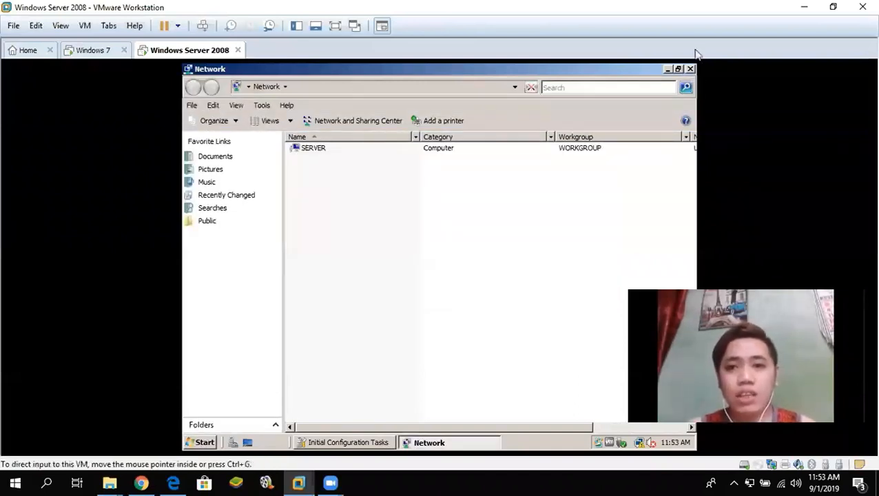
{"action": "left_click", "coordinate": [690, 70]}
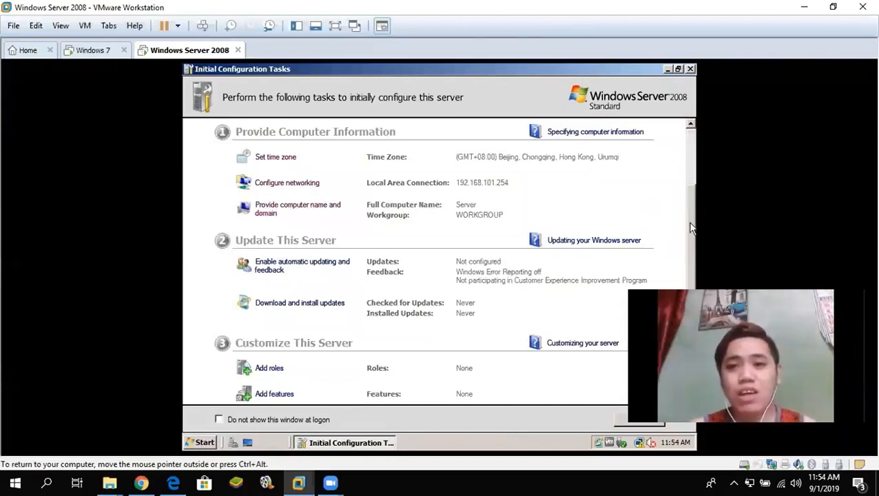
{"action": "scroll", "coordinate": [692, 228], "scroll_direction": "down", "scroll_amount": 3}
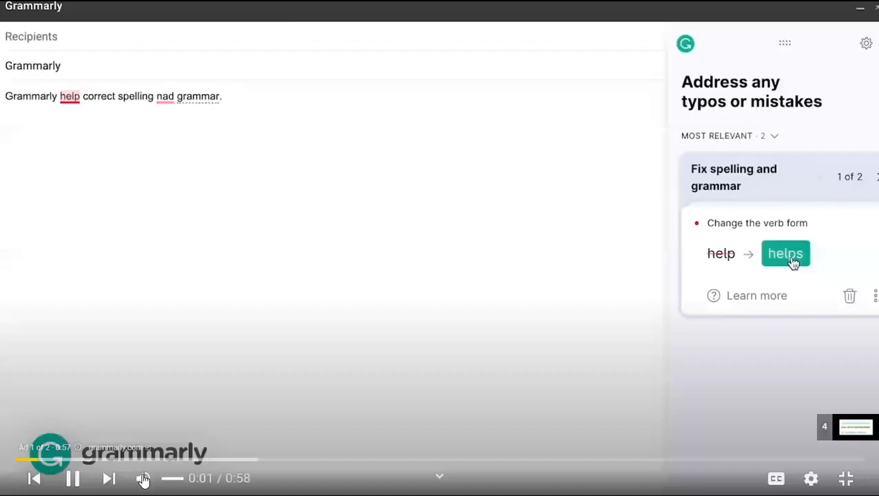
{"action": "left_click", "coordinate": [144, 477]}
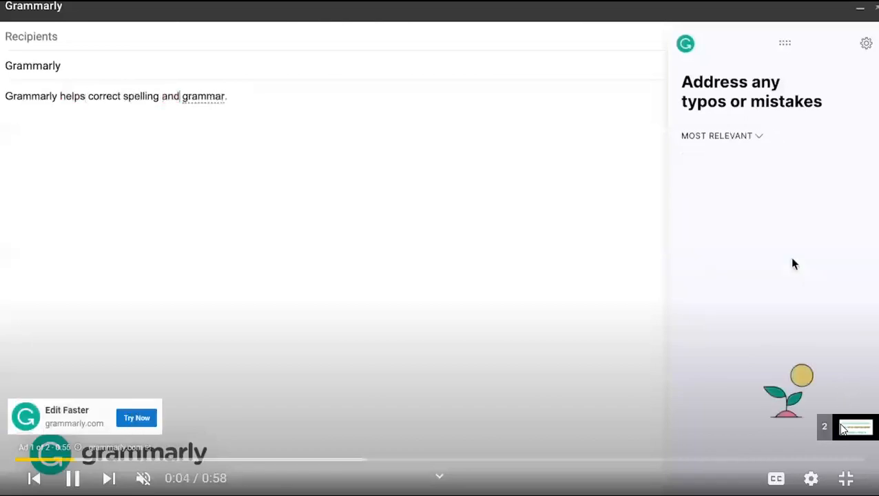
{"action": "left_click", "coordinate": [843, 427]}
{"action": "left_click", "coordinate": [139, 479]}
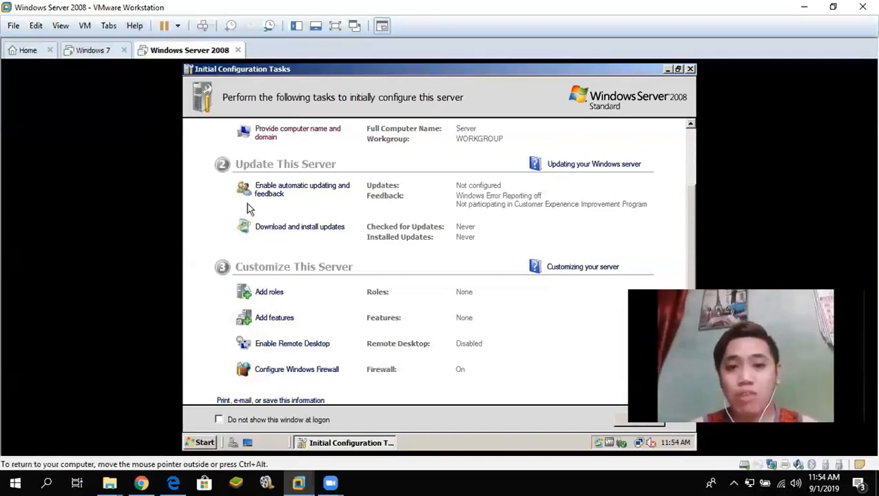
Install the Active Directory Domain Services role through the Add Roles Wizard and close the wizard once installation finishes.
{"action": "left_click", "coordinate": [273, 295]}
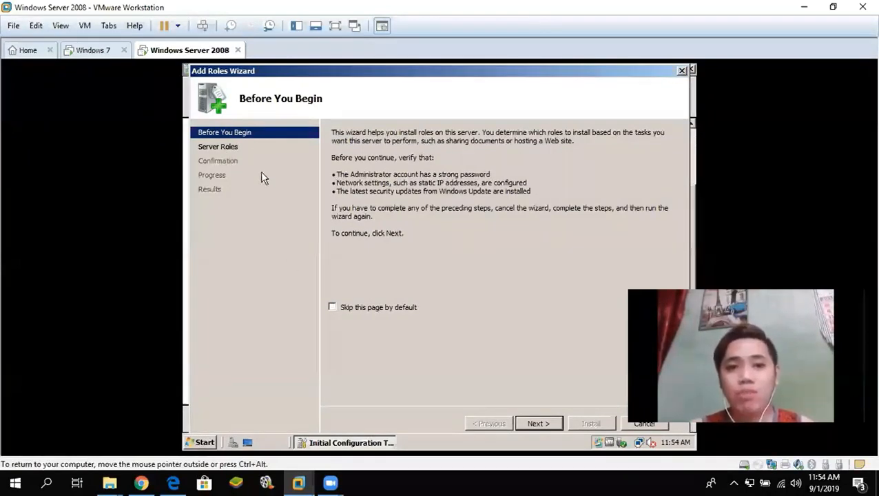
{"action": "left_click", "coordinate": [544, 424]}
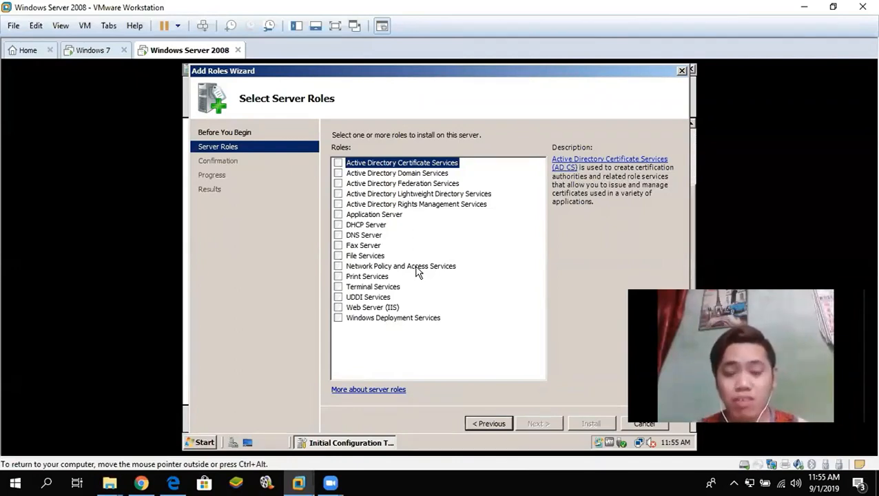
{"action": "left_click", "coordinate": [338, 173]}
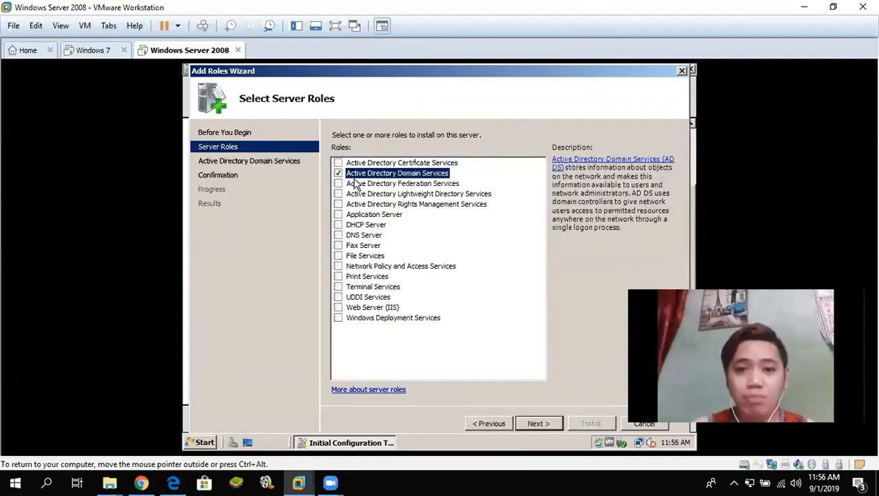
{"action": "left_click", "coordinate": [541, 425]}
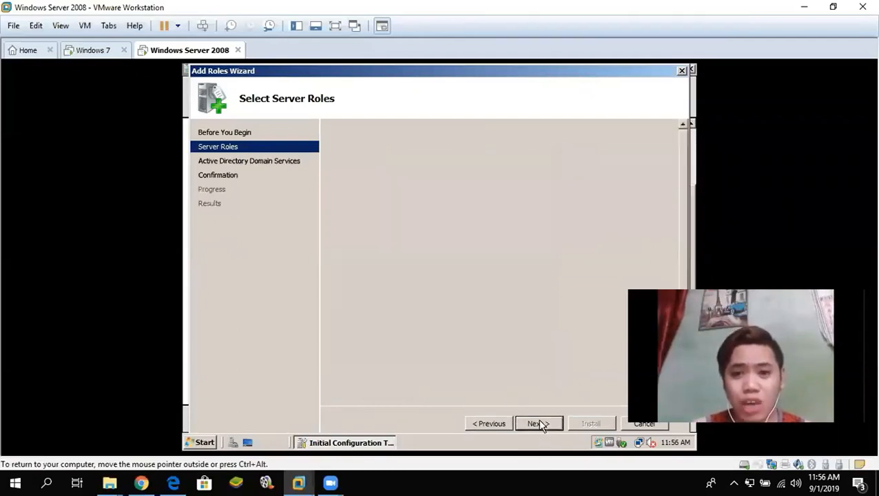
{"action": "left_click", "coordinate": [542, 426]}
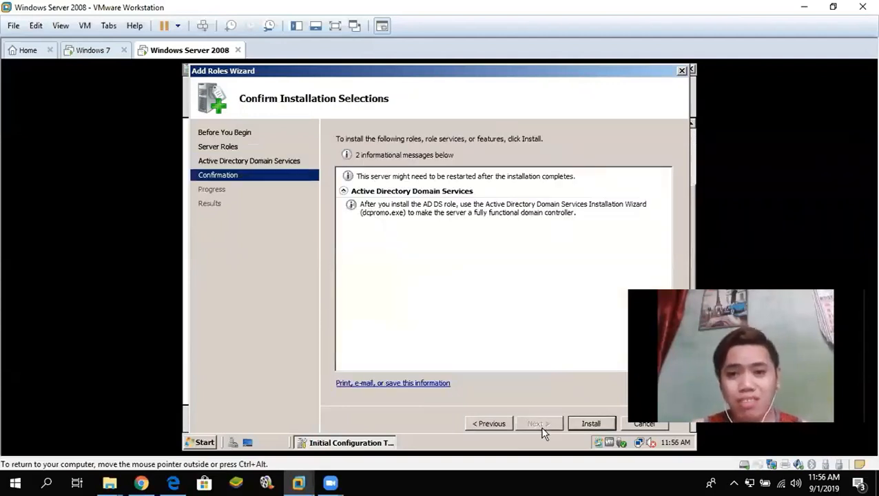
{"action": "left_click", "coordinate": [589, 425]}
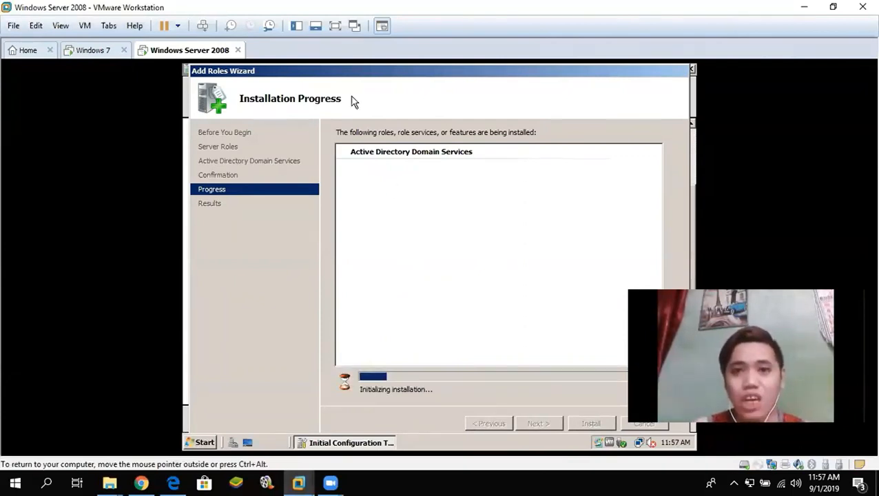
{"action": "key", "text": "ctrl+alt"}
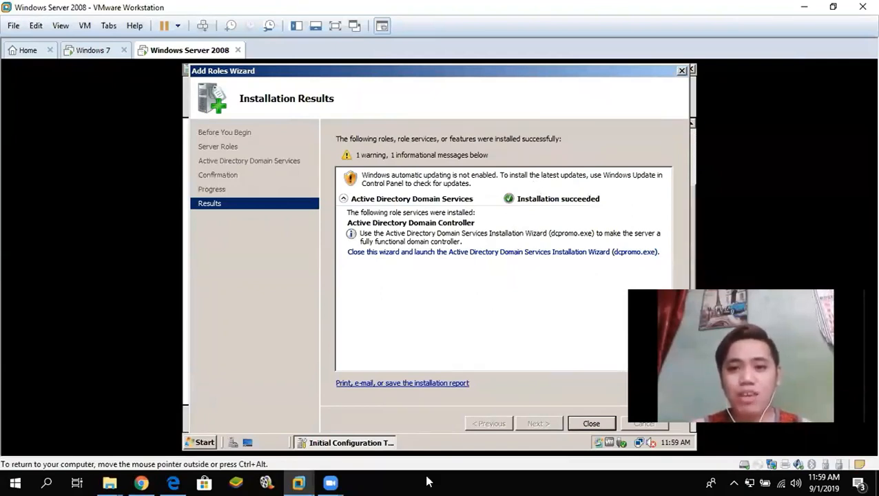
{"action": "left_click", "coordinate": [592, 424]}
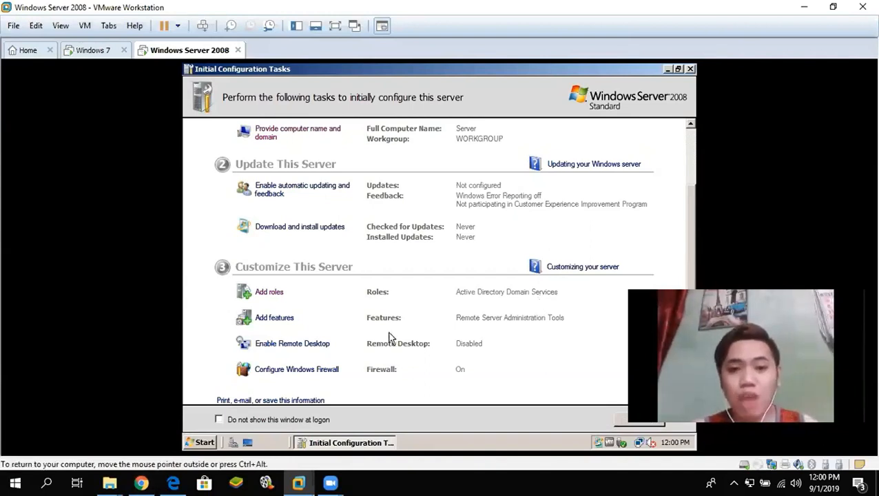
Launch dcpromo, enable advanced mode installation and continue past the operating system compatibility page to the deployment configuration.
{"action": "left_click", "coordinate": [204, 442]}
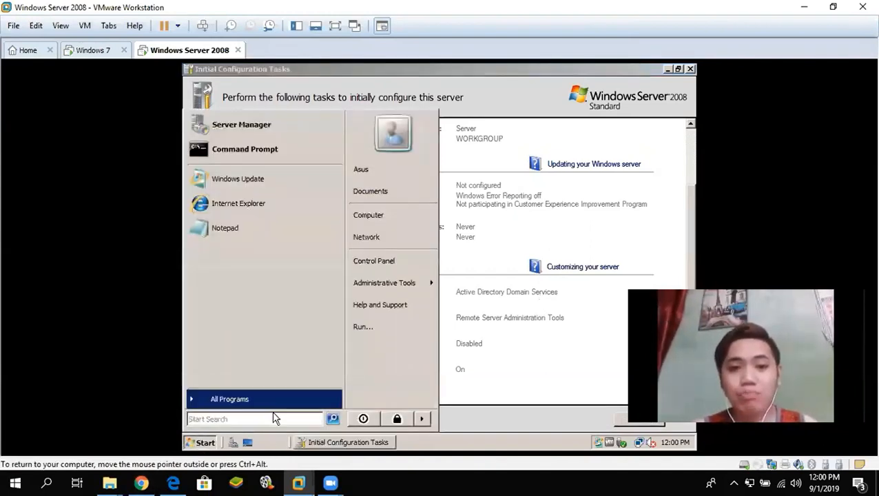
{"action": "type", "text": "dcpromo"}
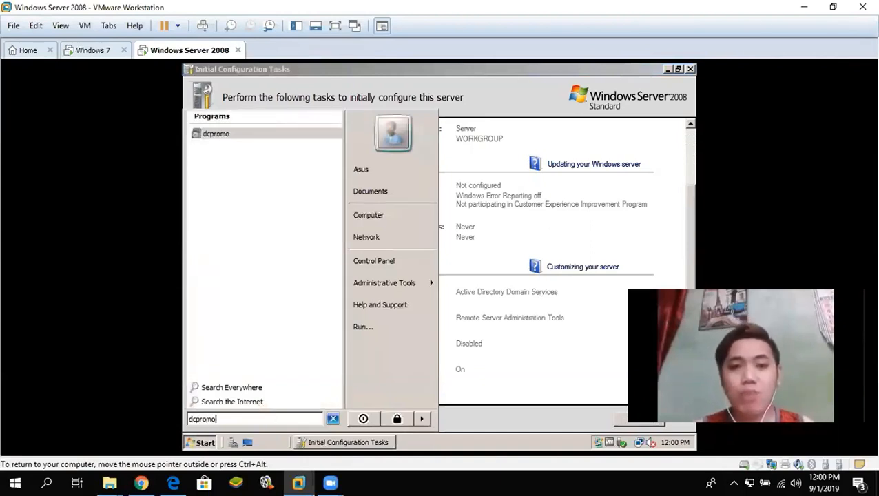
{"action": "key", "text": "Return"}
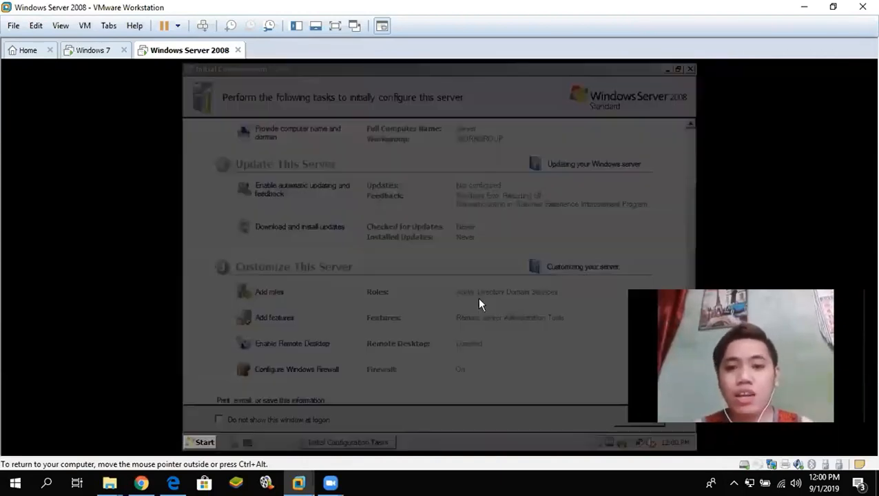
{"action": "left_click", "coordinate": [352, 292]}
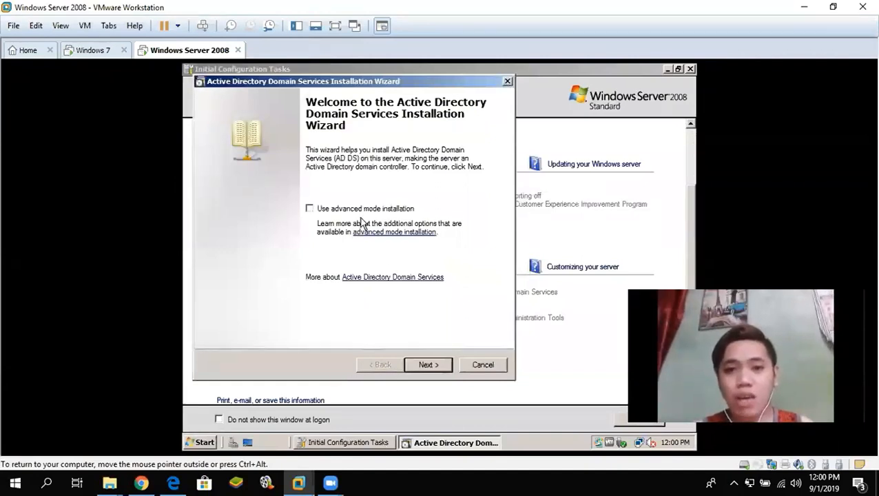
{"action": "left_click", "coordinate": [310, 209]}
{"action": "left_click", "coordinate": [428, 365]}
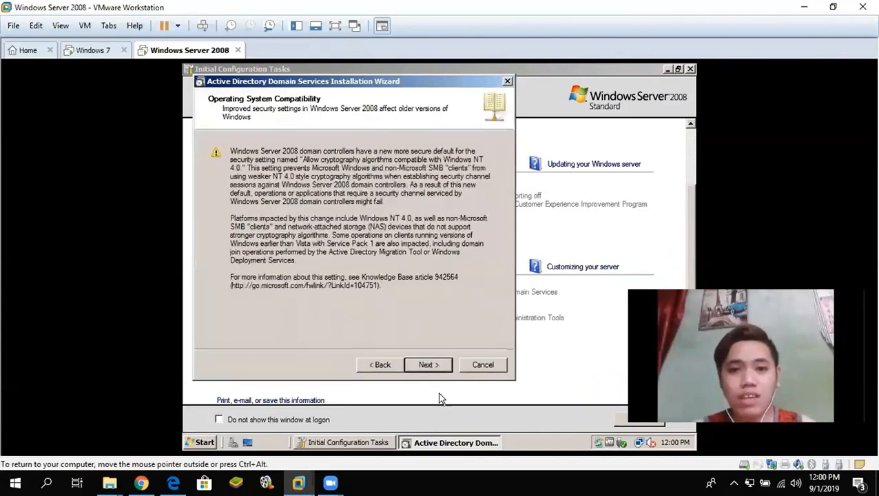
{"action": "left_click", "coordinate": [429, 365]}
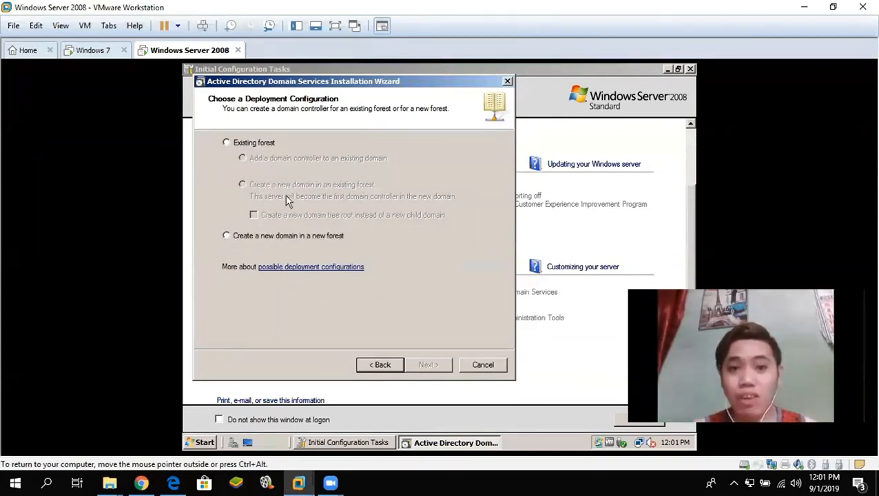
Choose to create a new domain in a new forest with the root domain ceu.net, accepting the NetBIOS name CEU.
{"action": "left_click", "coordinate": [227, 236]}
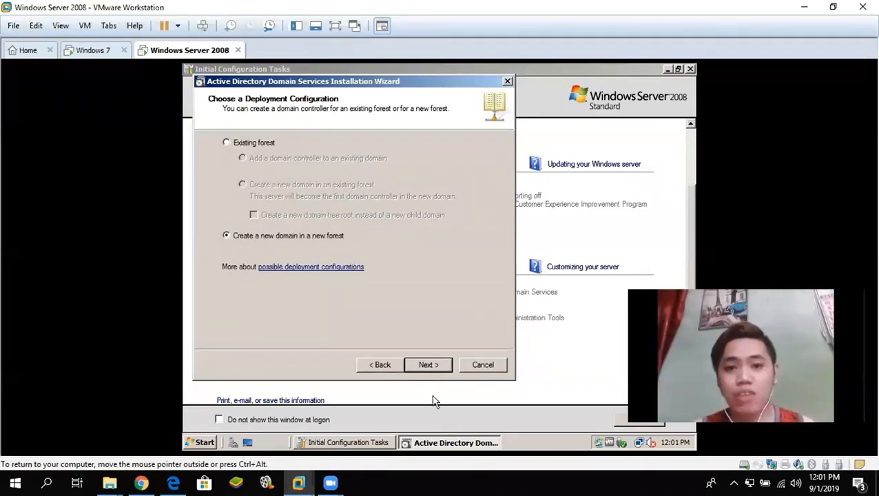
{"action": "left_click", "coordinate": [430, 366]}
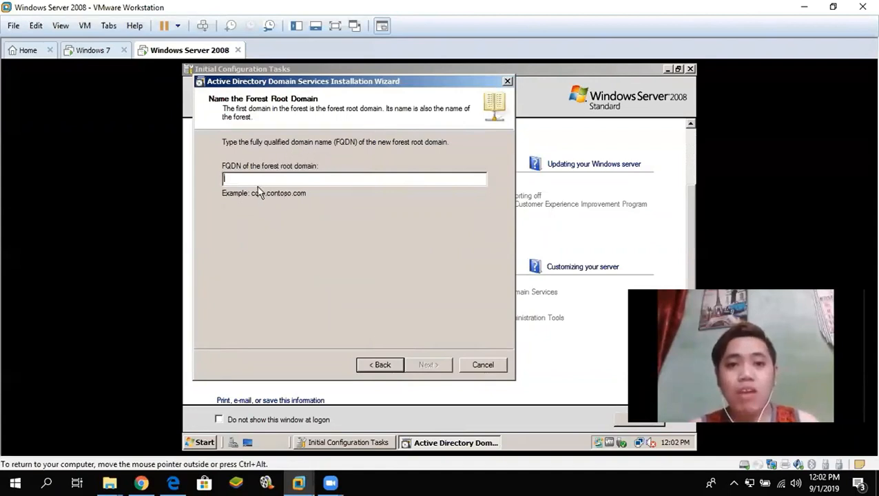
{"action": "type", "text": "ceu "}
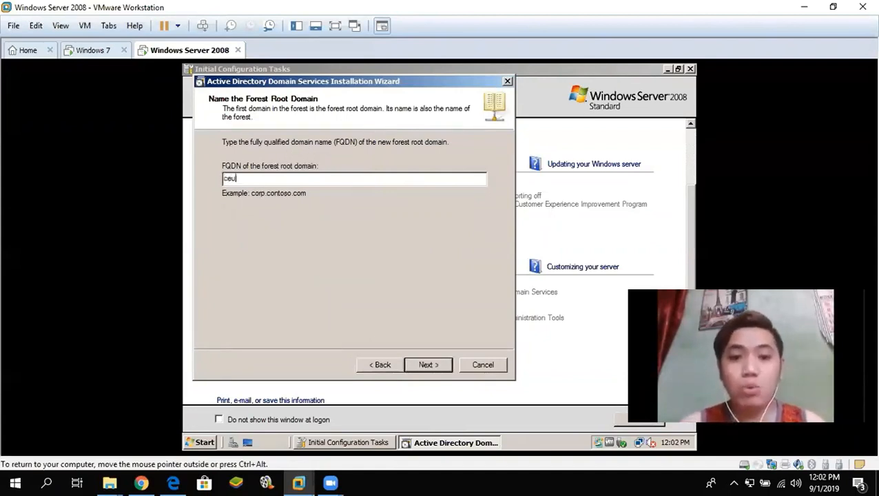
{"action": "type", "text": "net"}
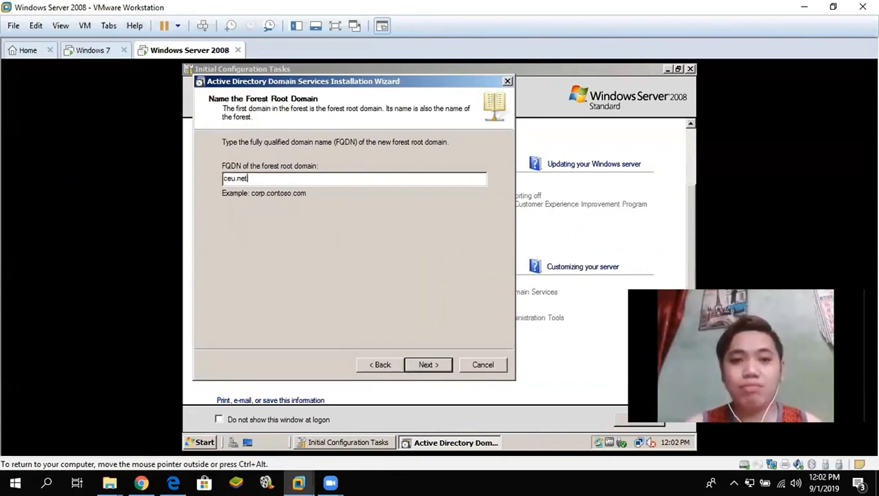
{"action": "left_click", "coordinate": [428, 366]}
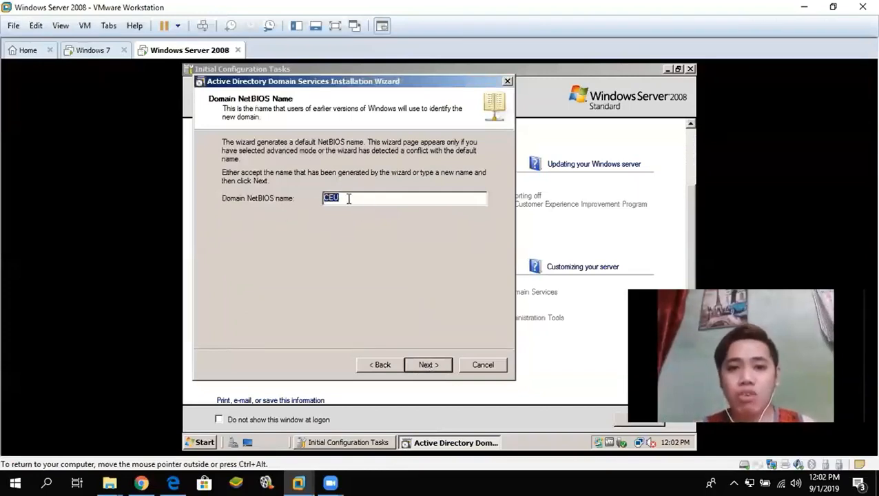
{"action": "left_click", "coordinate": [427, 366]}
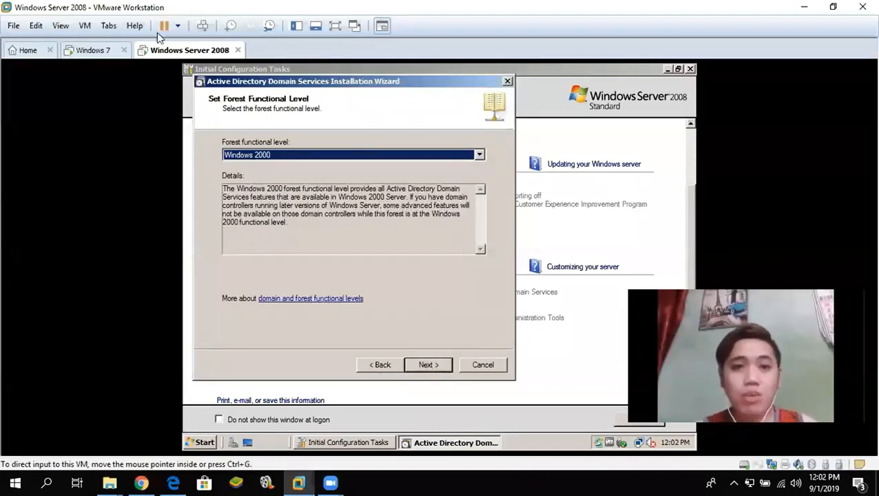
Set the forest functional level to Windows Server 2008 and continue with DNS server kept as an additional domain controller option.
{"action": "left_click", "coordinate": [481, 155]}
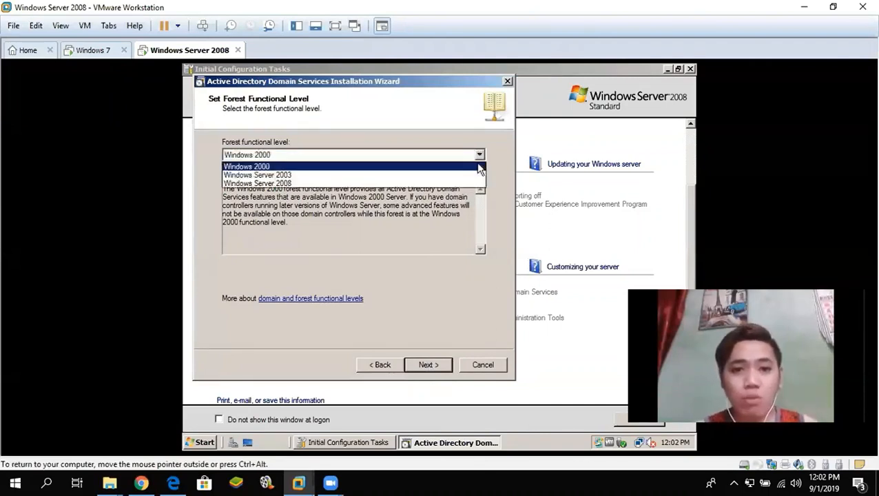
{"action": "left_click", "coordinate": [280, 184]}
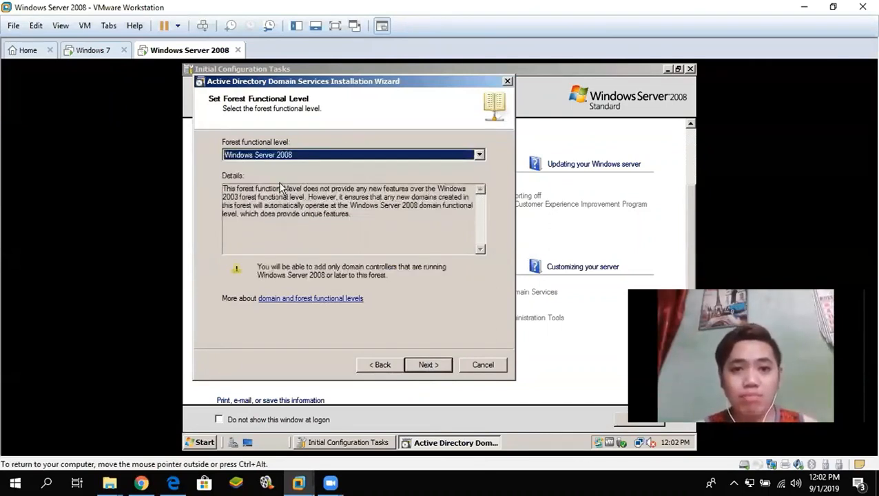
{"action": "left_click", "coordinate": [429, 368]}
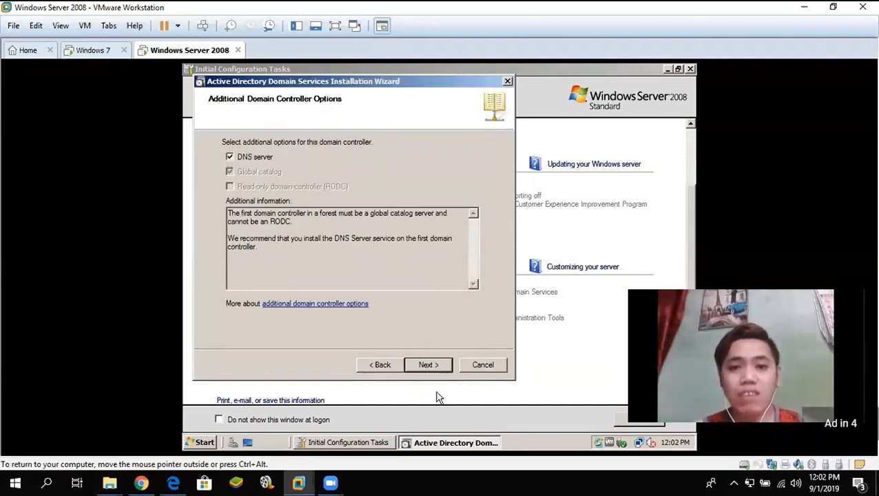
{"action": "left_click", "coordinate": [435, 366]}
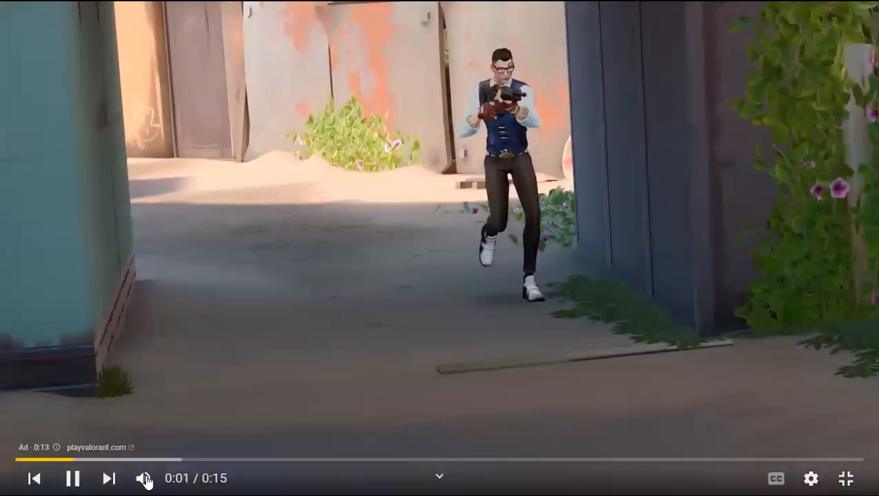
{"action": "left_click", "coordinate": [145, 481]}
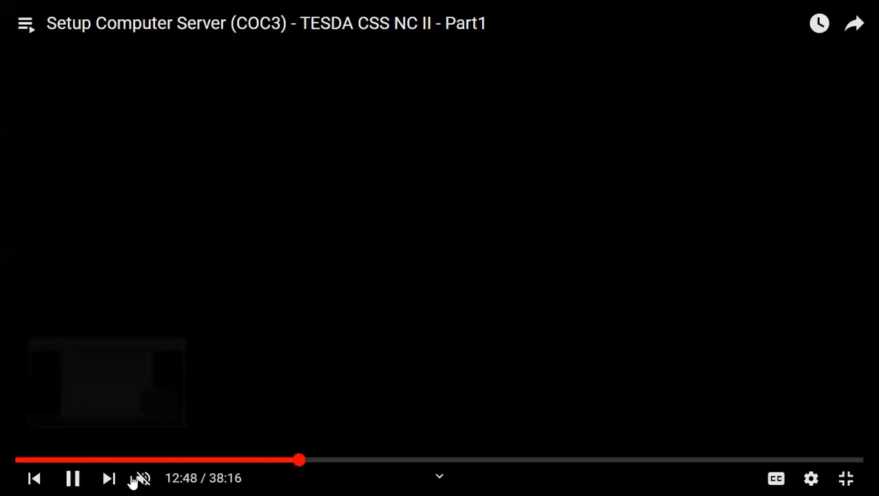
{"action": "left_click", "coordinate": [143, 480]}
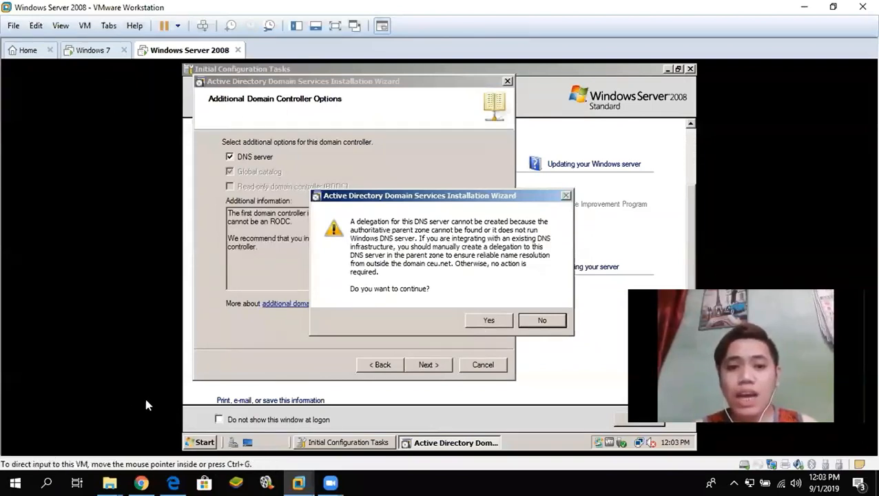
{"action": "left_click", "coordinate": [207, 442]}
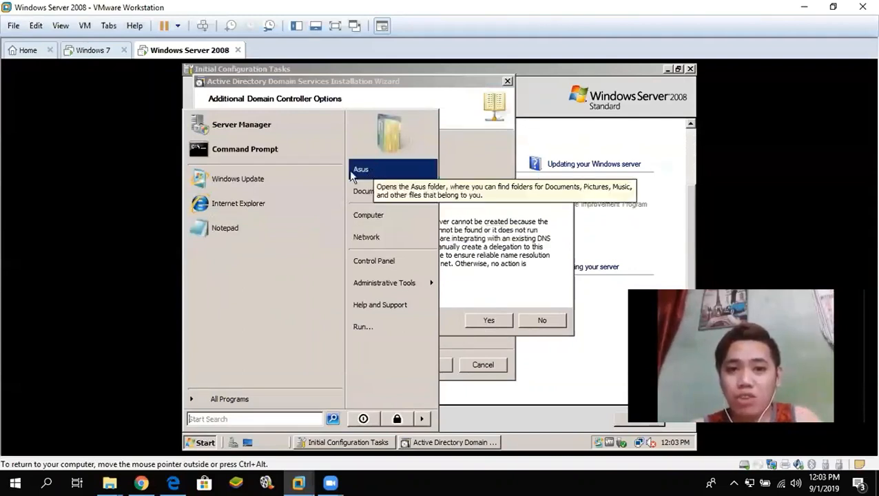
{"action": "left_click", "coordinate": [608, 131]}
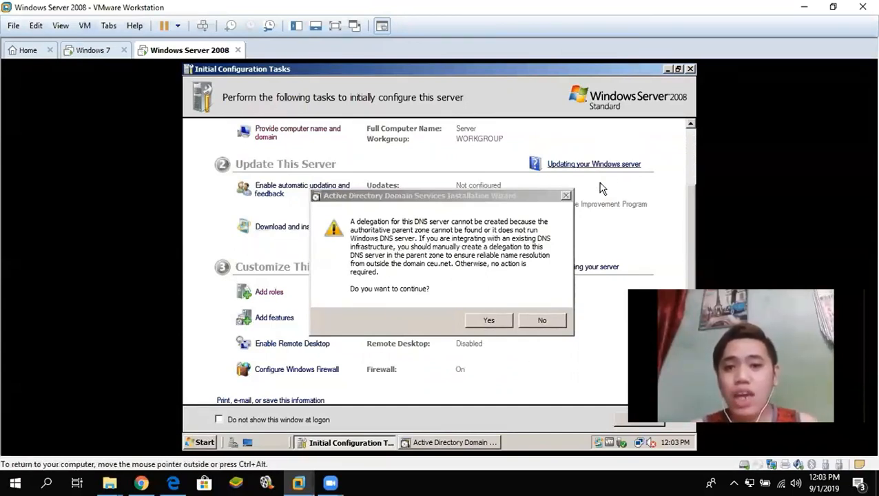
Continue past the DNS delegation warning and quit the Active Directory Domain Services Installation Wizard.
{"action": "left_click", "coordinate": [489, 322]}
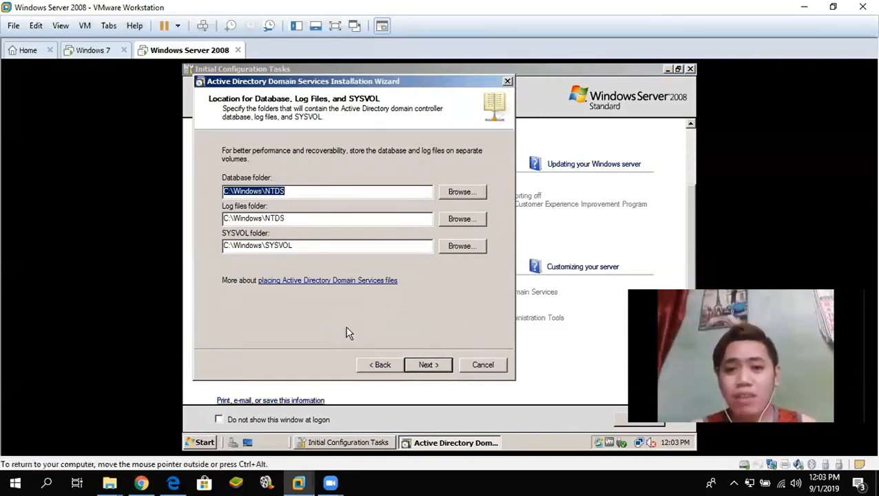
{"action": "left_click", "coordinate": [485, 365]}
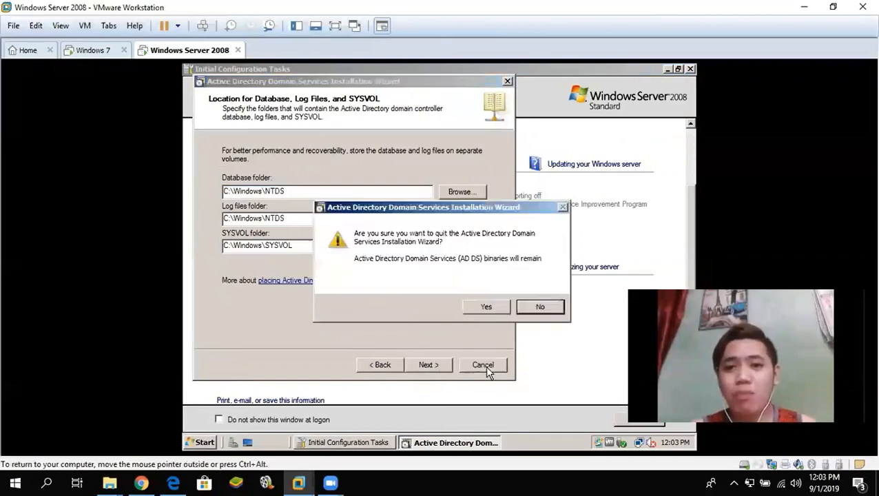
{"action": "left_click", "coordinate": [483, 306]}
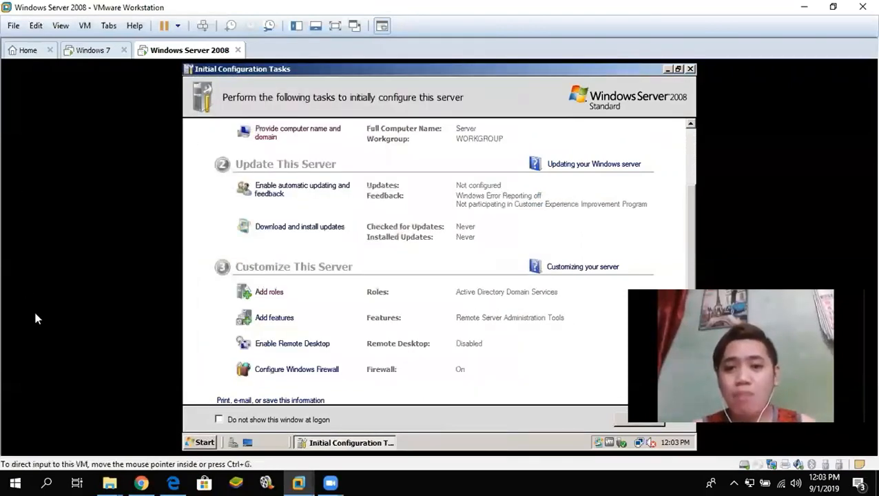
Switch user on the server and log on to the Administrator account with its password.
{"action": "left_click", "coordinate": [207, 443]}
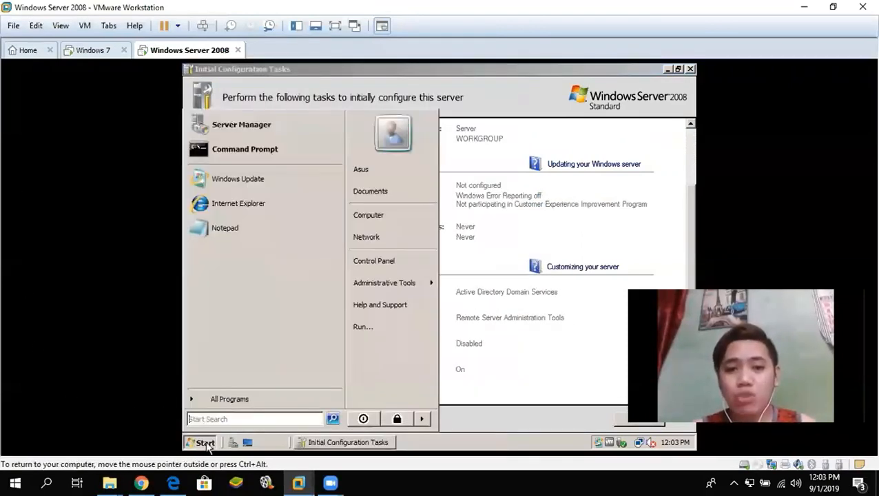
{"action": "left_click", "coordinate": [421, 420]}
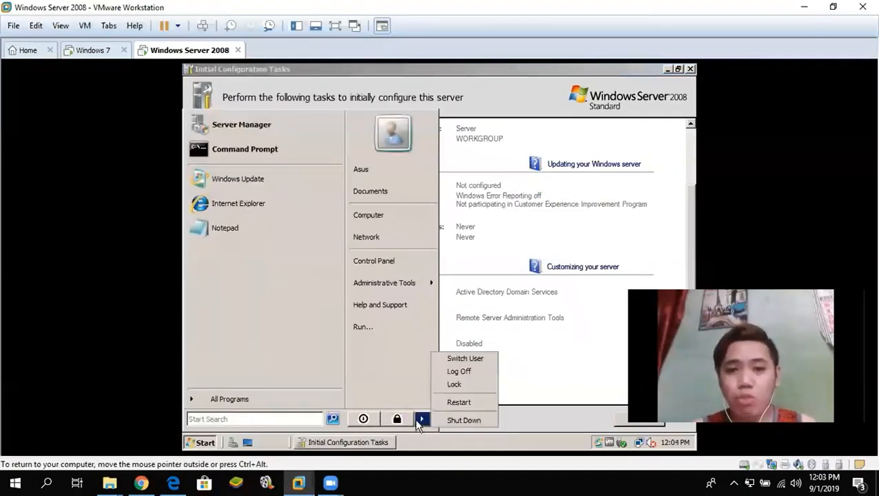
{"action": "left_click", "coordinate": [465, 357]}
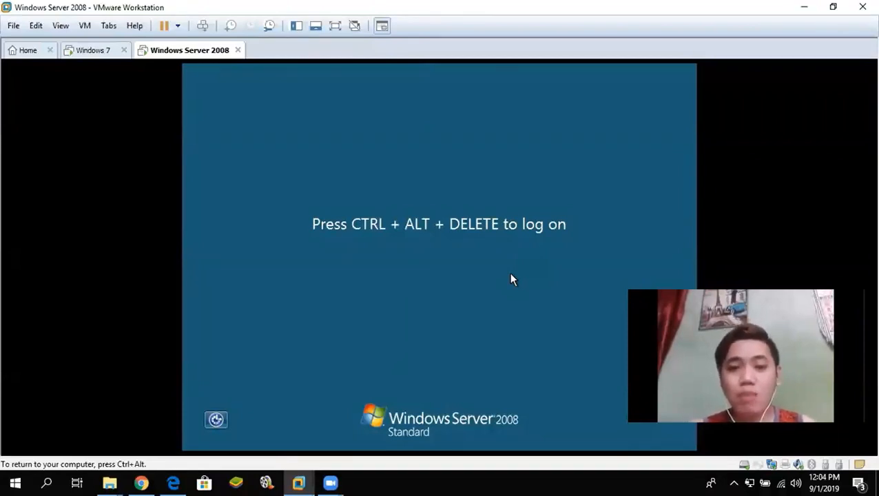
{"action": "key", "text": "ctrl+alt+Delete"}
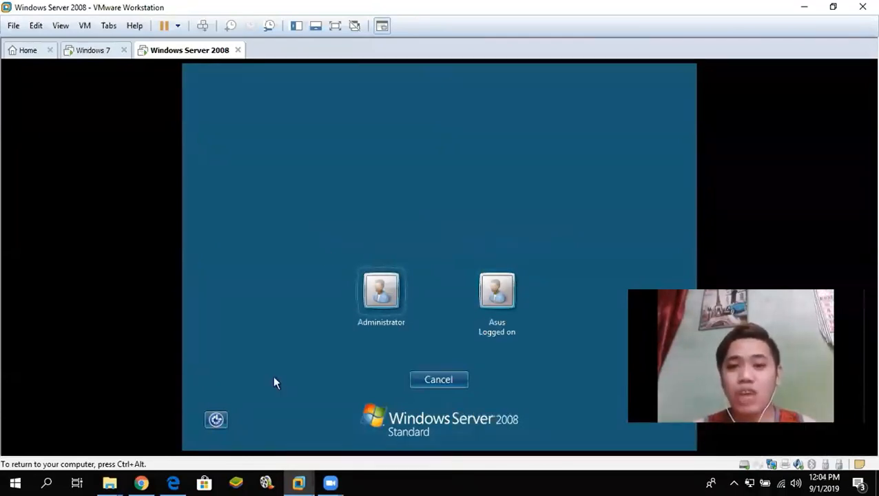
{"action": "left_click", "coordinate": [383, 289]}
{"action": "type", "text": "*******"}
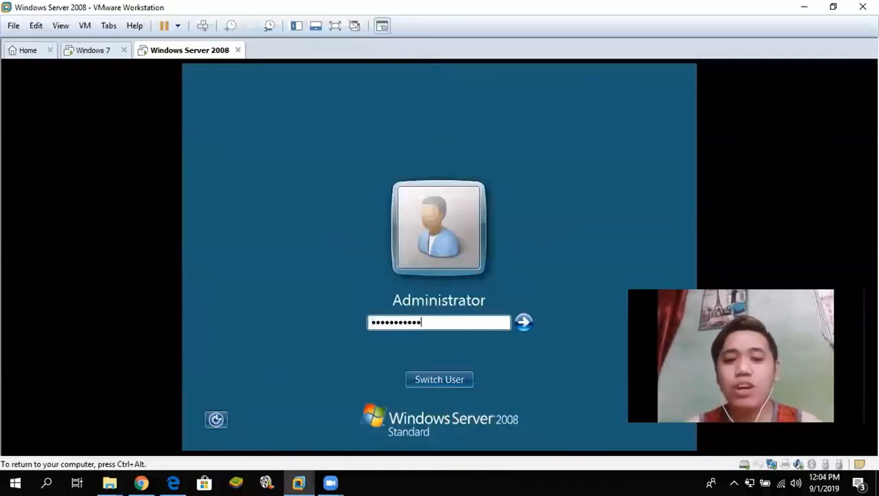
{"action": "key", "text": "Return"}
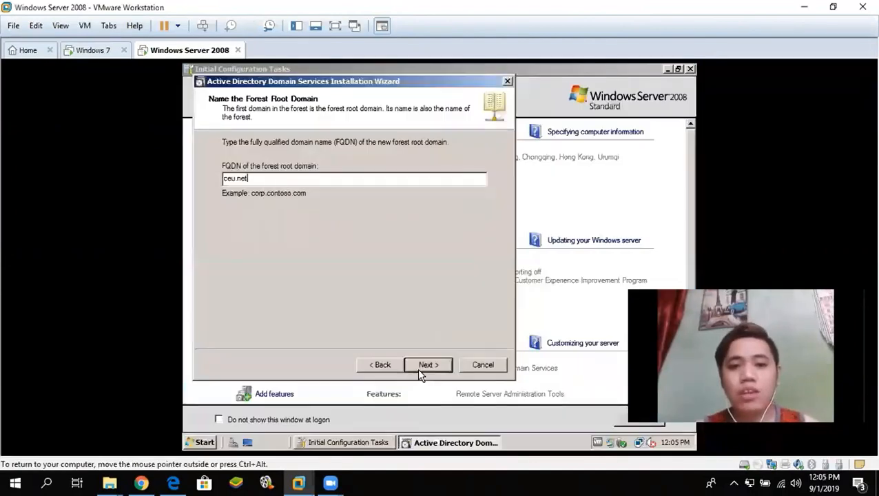
Continue with ceu.net as the forest root domain and set the forest functional level to Windows Server 2008.
{"action": "left_click", "coordinate": [418, 369]}
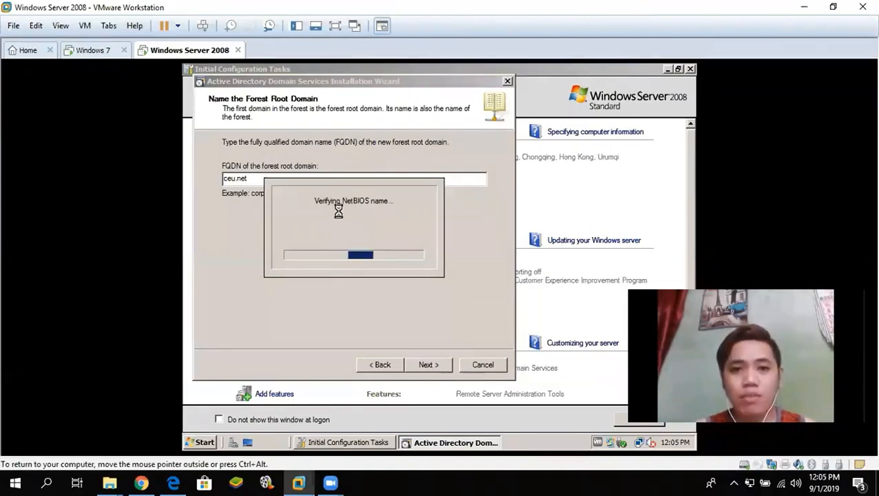
{"action": "left_click", "coordinate": [428, 365]}
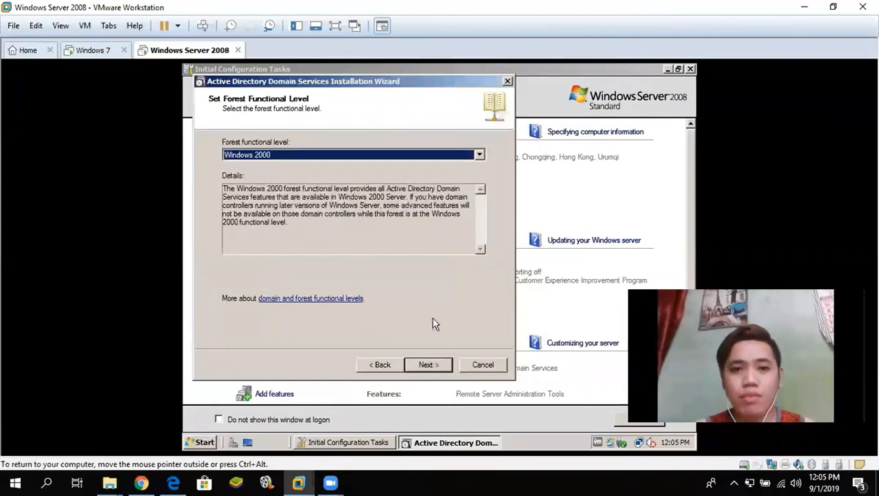
{"action": "left_click", "coordinate": [479, 155]}
{"action": "left_click", "coordinate": [341, 183]}
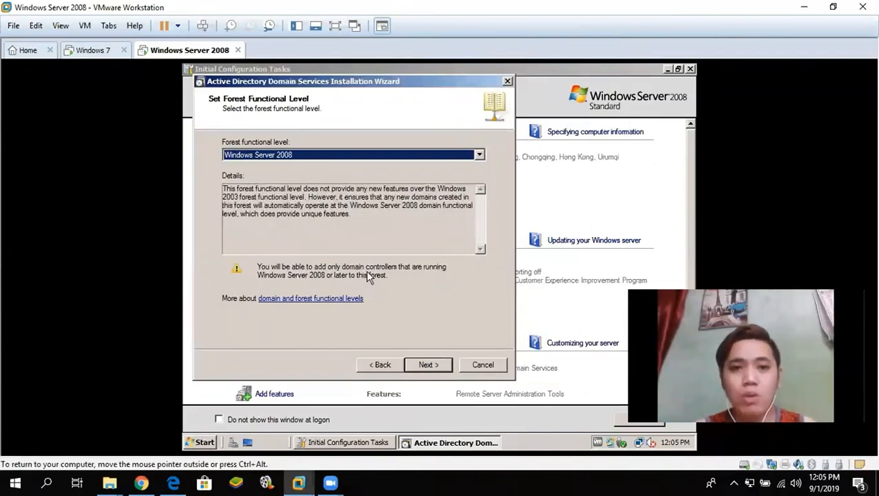
{"action": "left_click", "coordinate": [434, 368]}
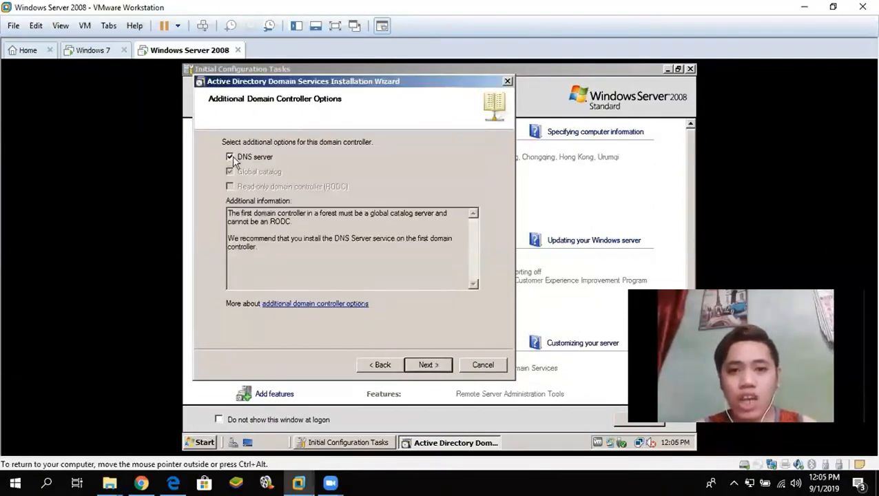
Keep the DNS server option, continue without a DNS delegation and accept the default database, log files and SYSVOL folders.
{"action": "left_click", "coordinate": [434, 366]}
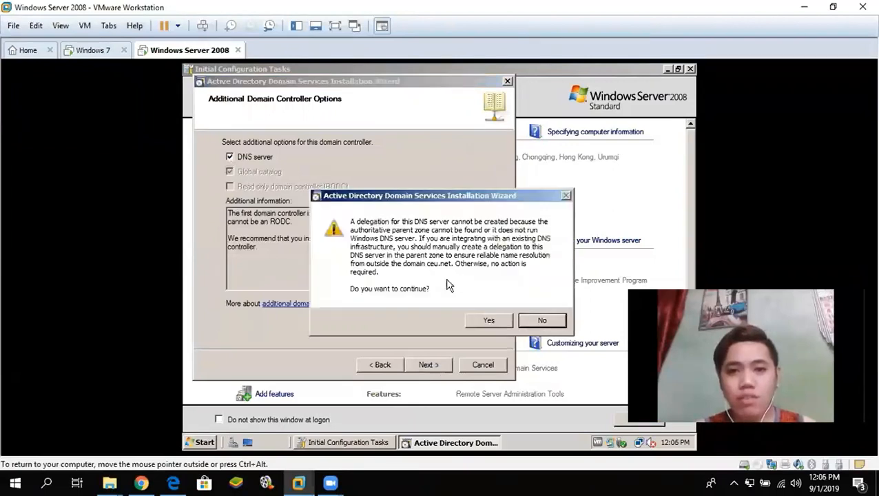
{"action": "left_click", "coordinate": [492, 322]}
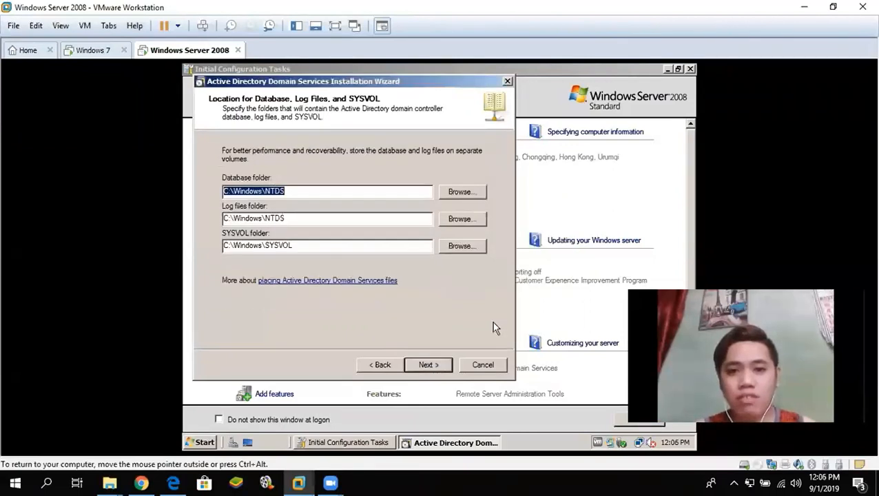
{"action": "left_click", "coordinate": [427, 366]}
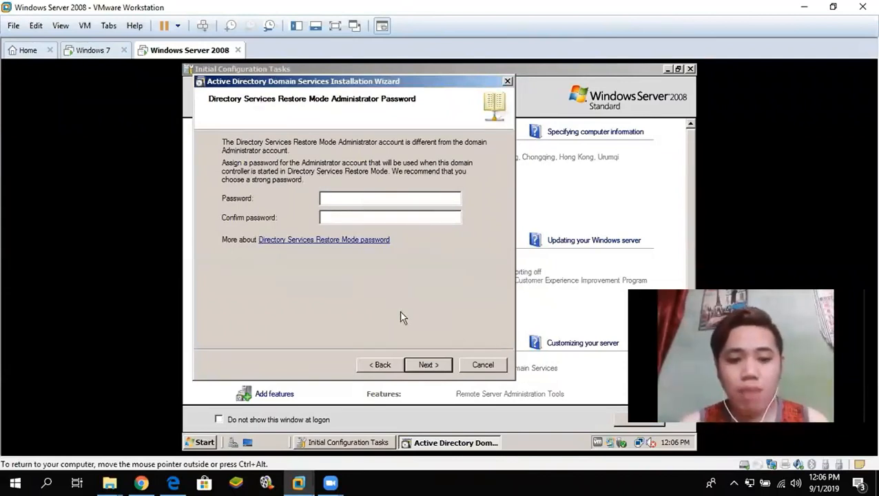
Enter and confirm the Directory Services Restore Mode administrator password and continue to the summary.
{"action": "type", "text": "••••••••••••"}
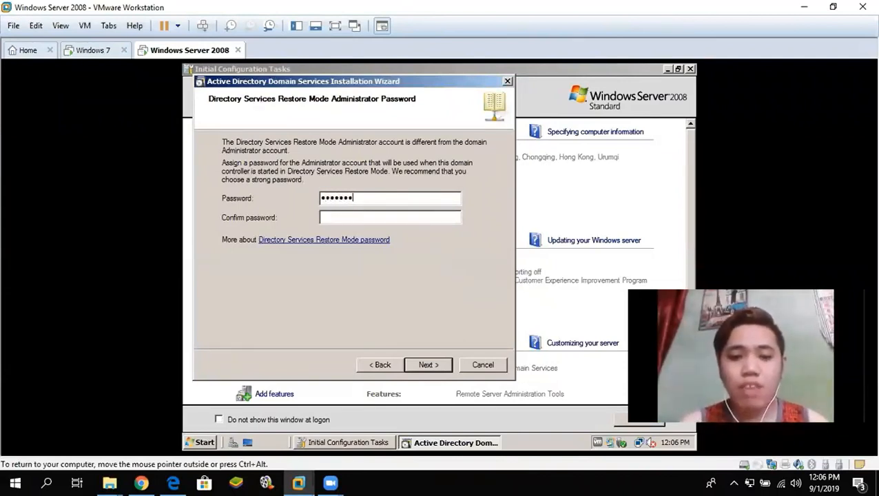
{"action": "left_click", "coordinate": [351, 218]}
{"action": "type", "text": "•••••"}
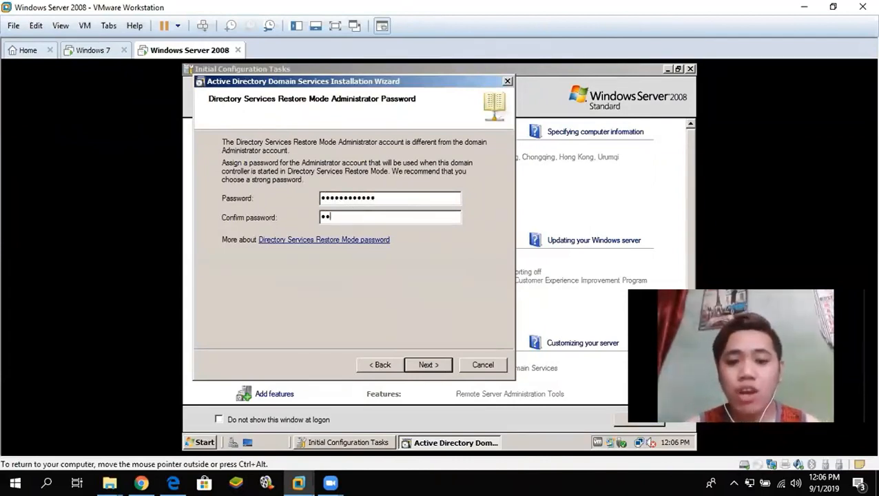
{"action": "type", "text": "•••••••"}
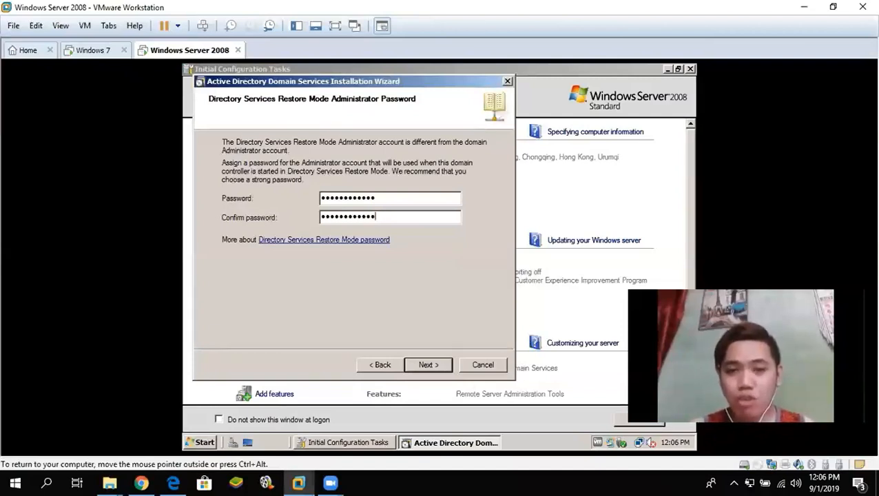
{"action": "left_click", "coordinate": [445, 366]}
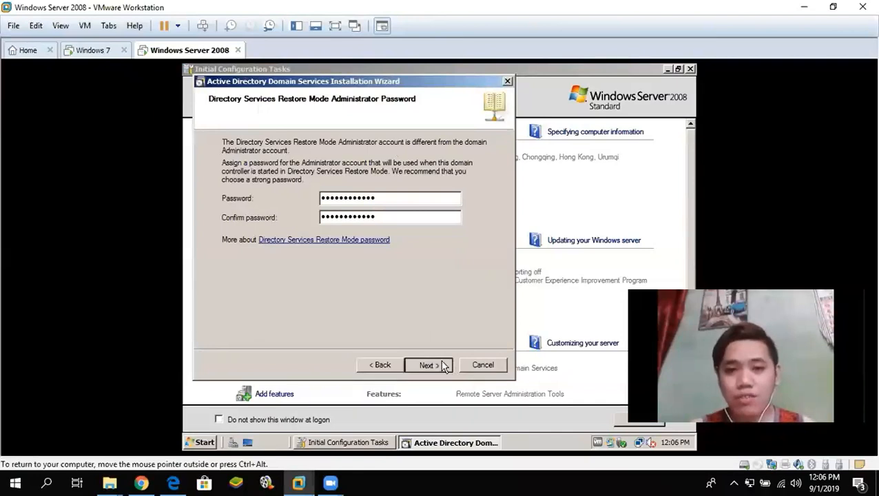
Start configuring Active Directory Domain Services from the summary, with reboot on completion enabled.
{"action": "left_click", "coordinate": [445, 366]}
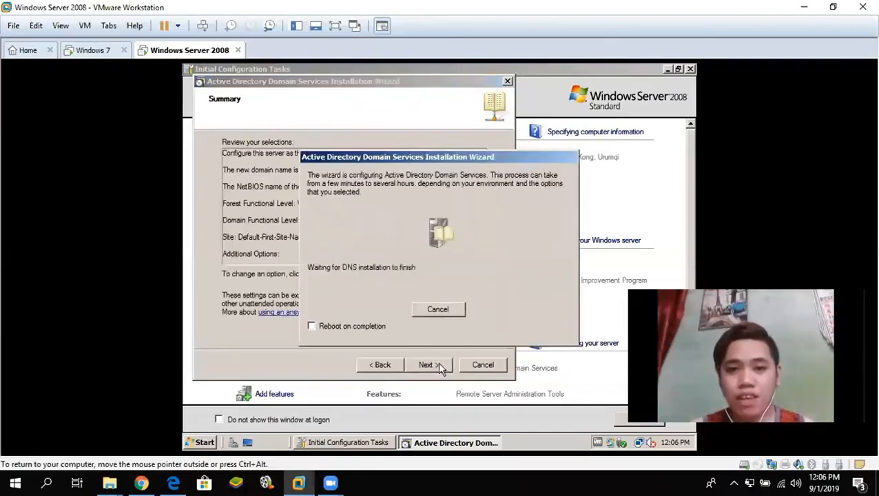
{"action": "left_click", "coordinate": [312, 326]}
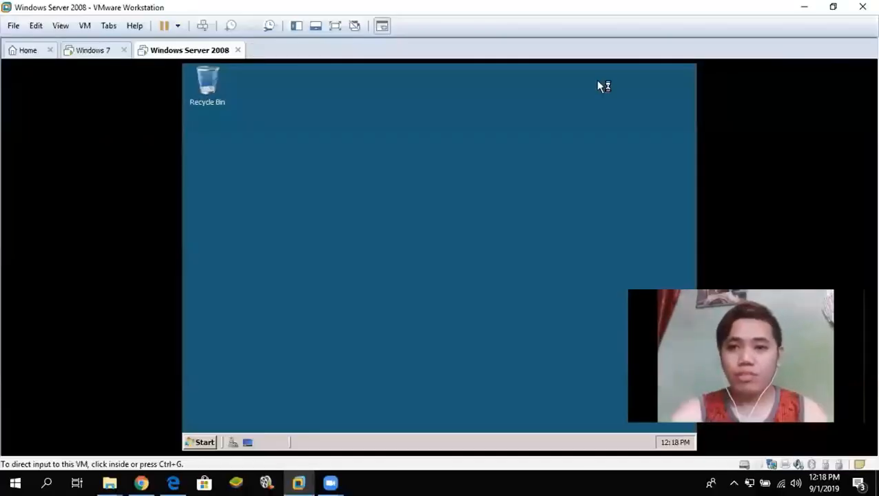
{"action": "left_click", "coordinate": [210, 378]}
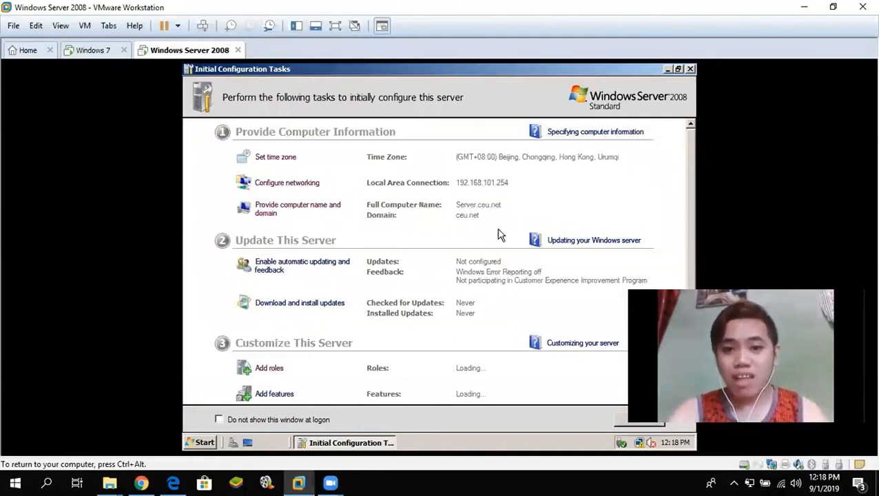
Start adding roles to the server, select the DHCP Server role and continue to the network connection bindings.
{"action": "scroll", "coordinate": [501, 235], "scroll_direction": "down", "scroll_amount": 3}
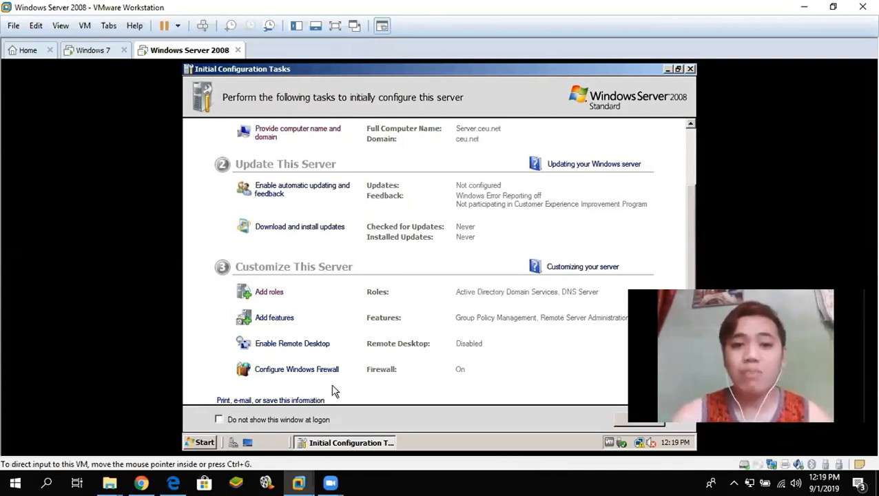
{"action": "left_click", "coordinate": [270, 298]}
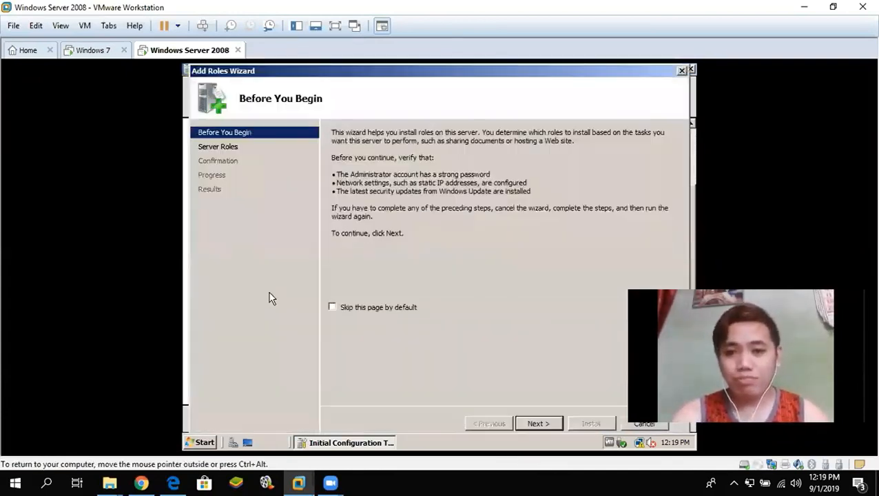
{"action": "left_click", "coordinate": [538, 424]}
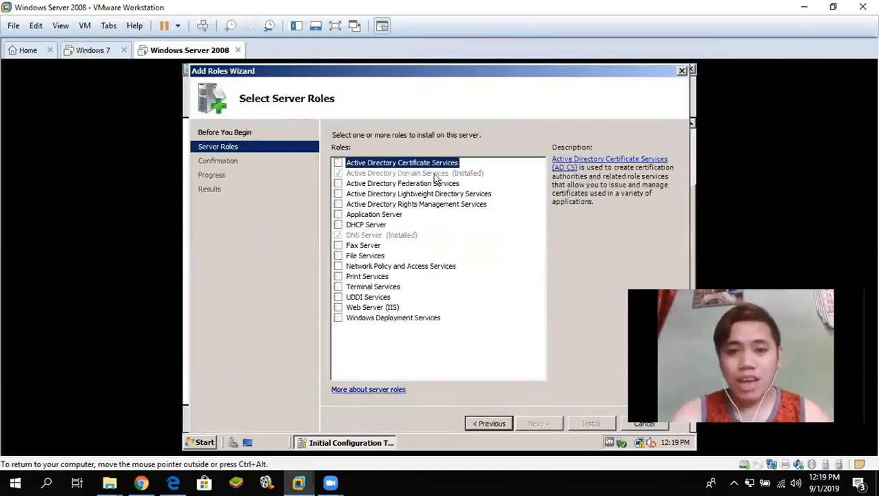
{"action": "left_click", "coordinate": [337, 225]}
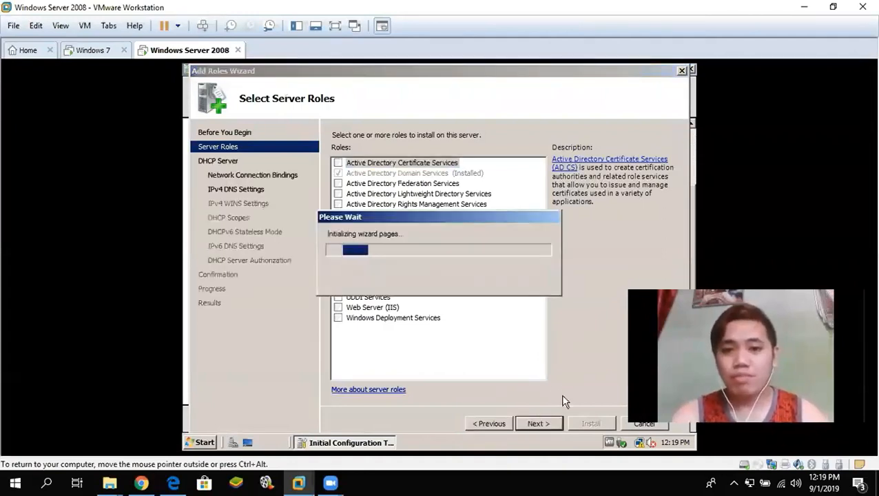
{"action": "left_click", "coordinate": [548, 424]}
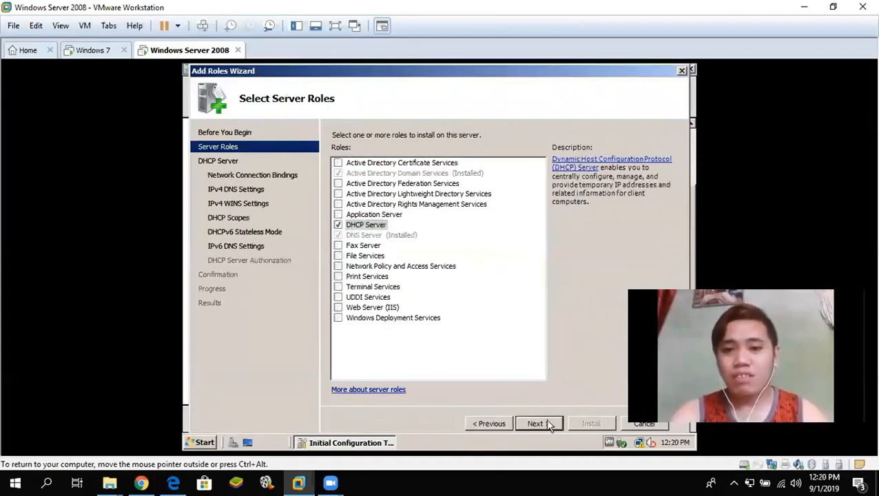
{"action": "left_click", "coordinate": [542, 424]}
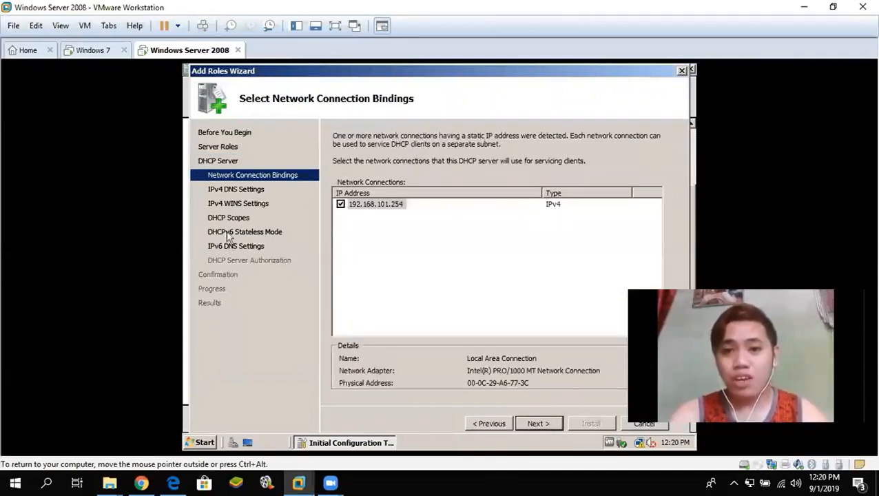
Keep 192.168.101.254 as the DHCP network binding and validate 192.168.101.254 as preferred DNS server for parent domain ceu.net.
{"action": "left_click", "coordinate": [383, 205]}
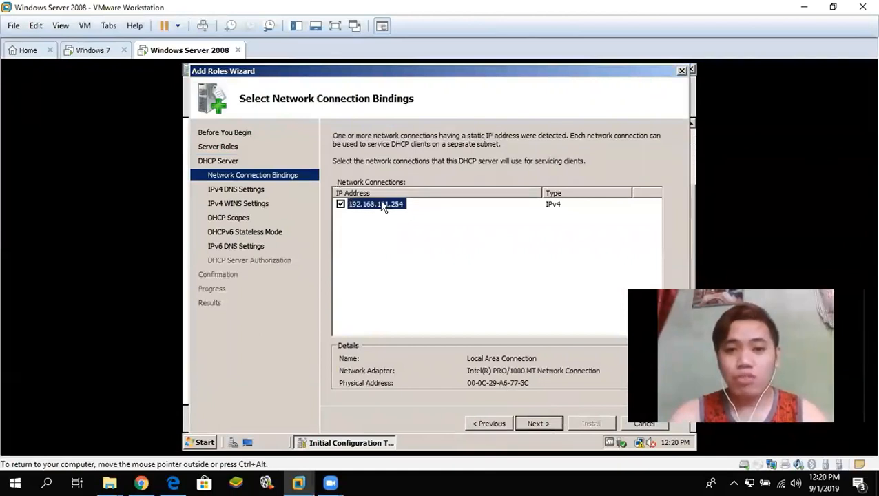
{"action": "left_click", "coordinate": [536, 423]}
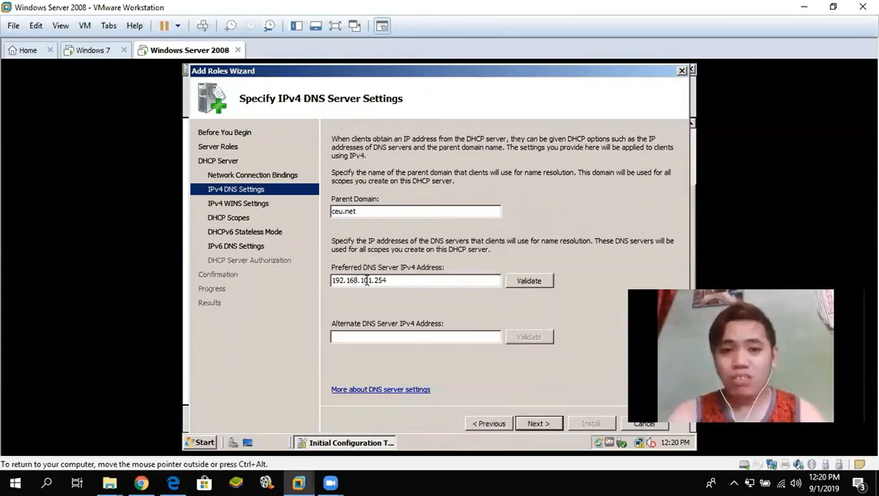
{"action": "left_click", "coordinate": [532, 281]}
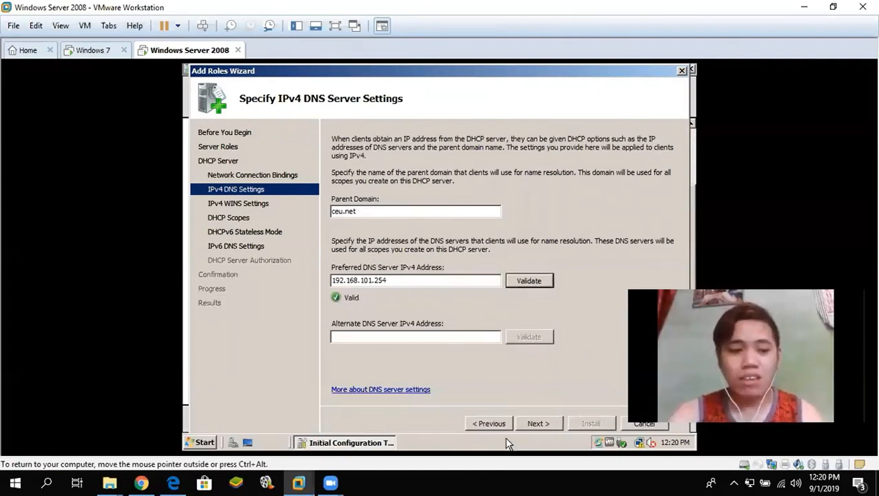
Keep WINS as not required for applications on this network and start adding a DHCP scope named scope100.
{"action": "left_click", "coordinate": [542, 425]}
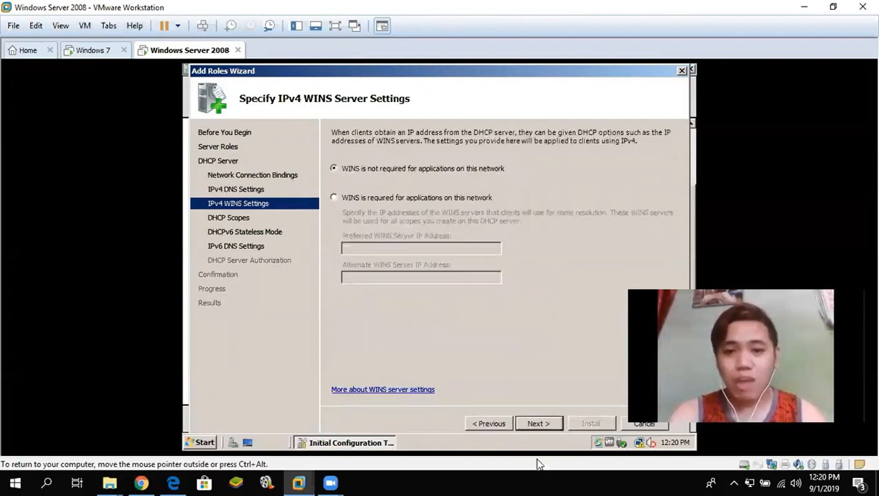
{"action": "left_click", "coordinate": [541, 424]}
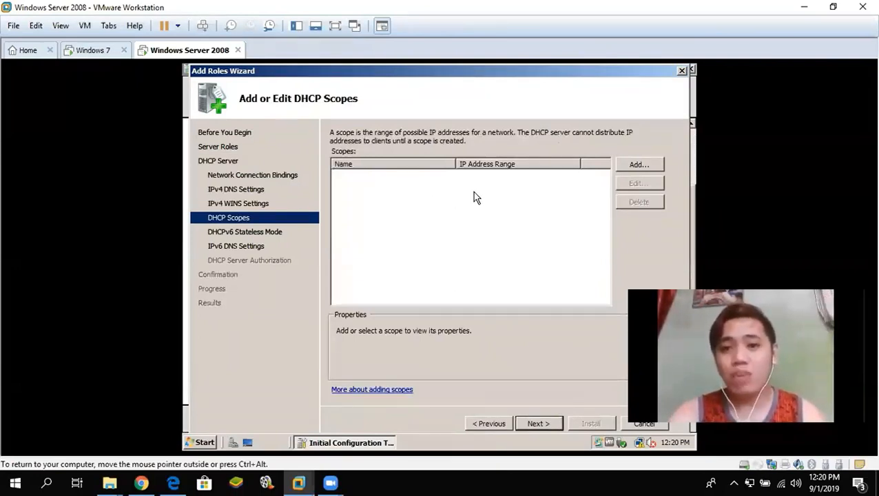
{"action": "left_click", "coordinate": [639, 166]}
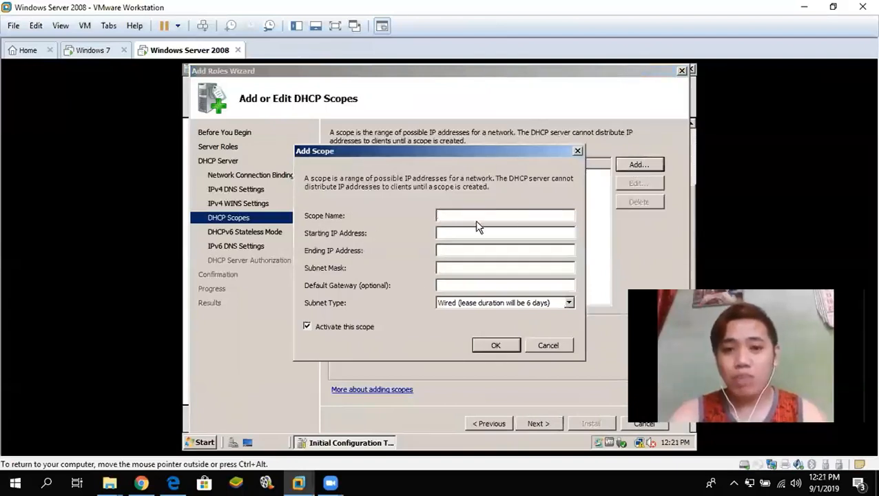
{"action": "type", "text": "scope100"}
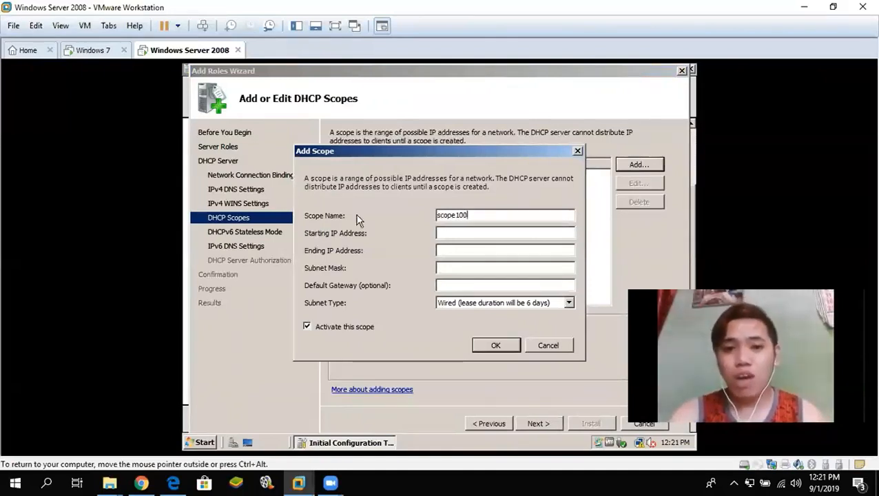
Set the scope's starting IP address to 192.168.101.10 and its ending IP address to 192.168.101.110.
{"action": "left_click", "coordinate": [456, 233]}
{"action": "type", "text": "192"}
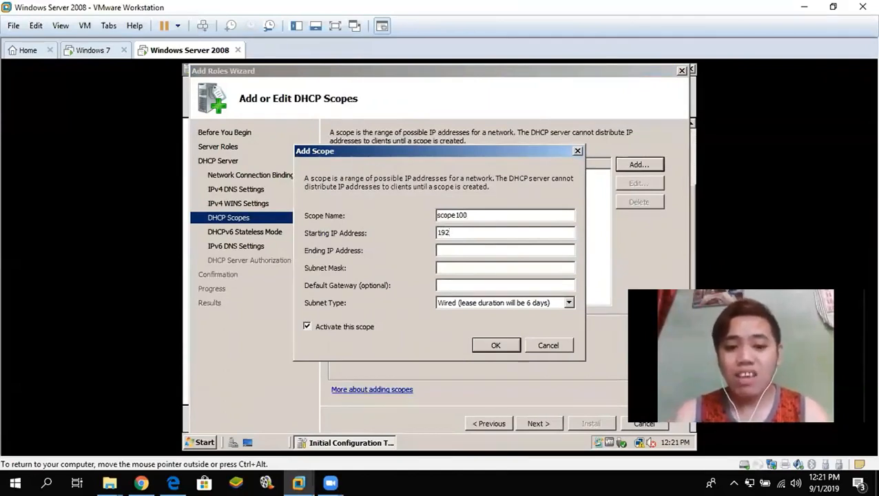
{"action": "type", "text": ".168"}
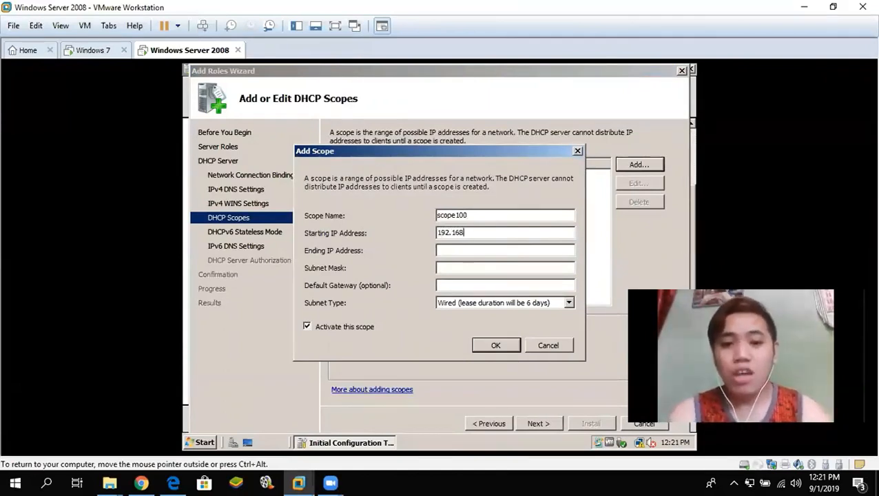
{"action": "type", "text": ".101"}
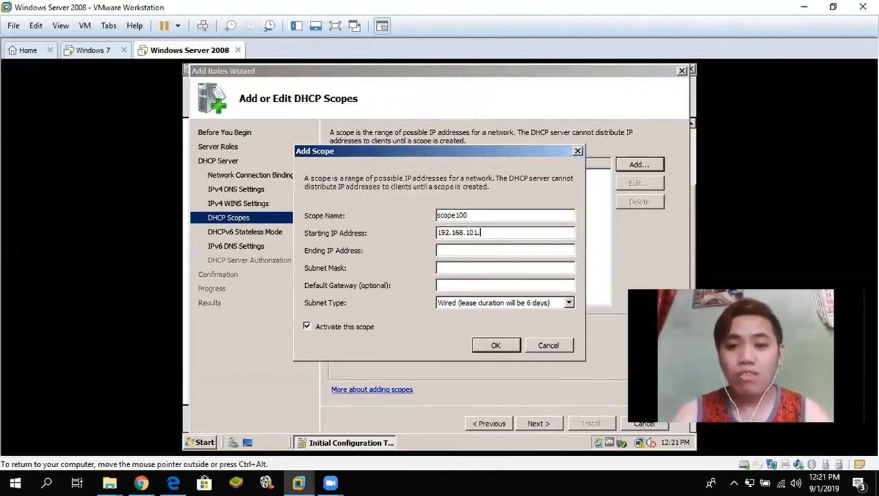
{"action": "type", "text": ".10"}
{"action": "left_click", "coordinate": [453, 250]}
{"action": "type", "text": "192.168"}
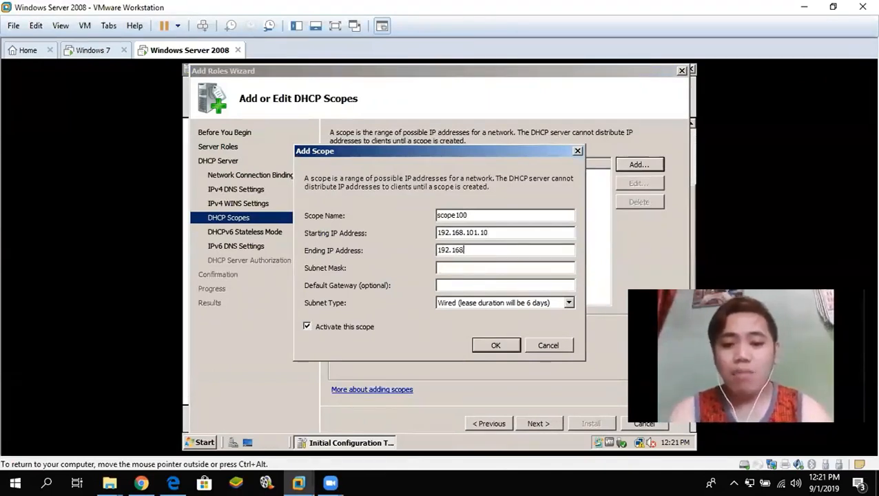
{"action": "type", "text": ".101.110"}
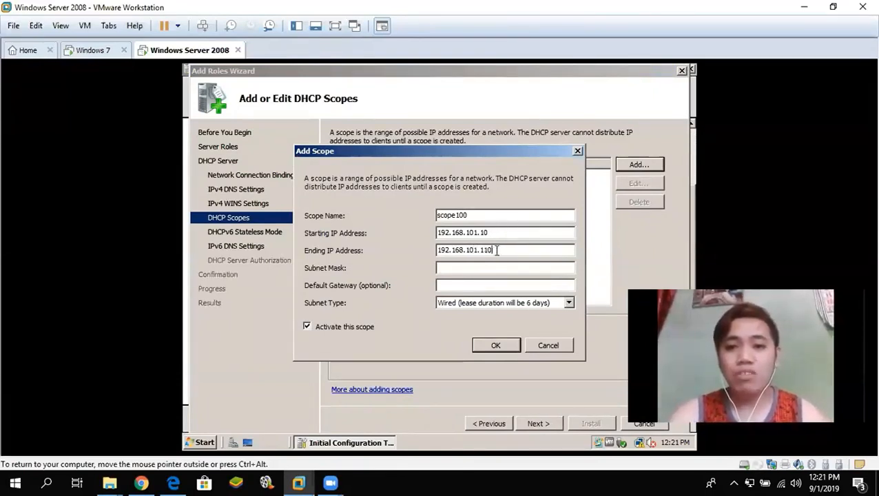
Set the scope's subnet mask to 255.255.255.0, leave the default gateway empty and add the activated wired scope.
{"action": "left_click", "coordinate": [456, 268]}
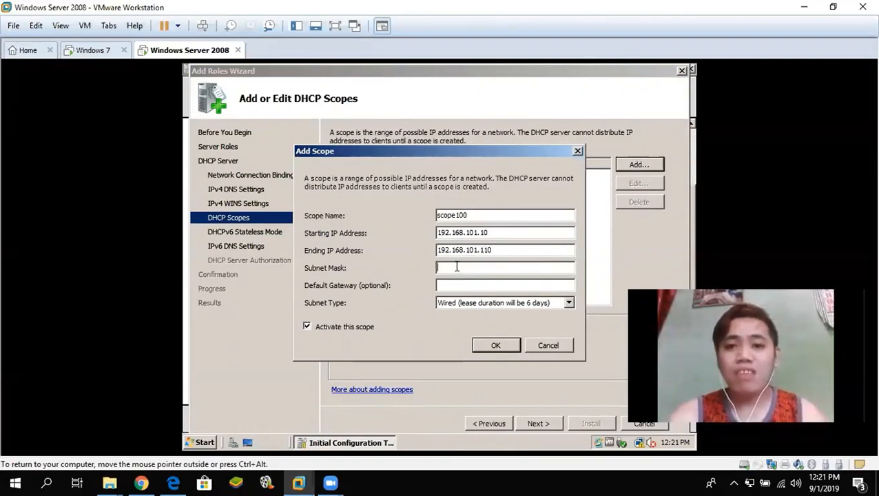
{"action": "type", "text": "255.2"}
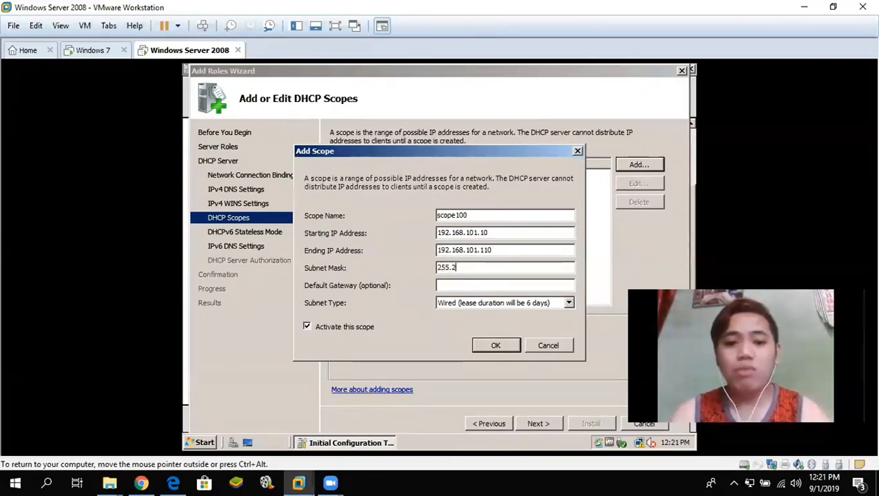
{"action": "type", "text": "55.255.0"}
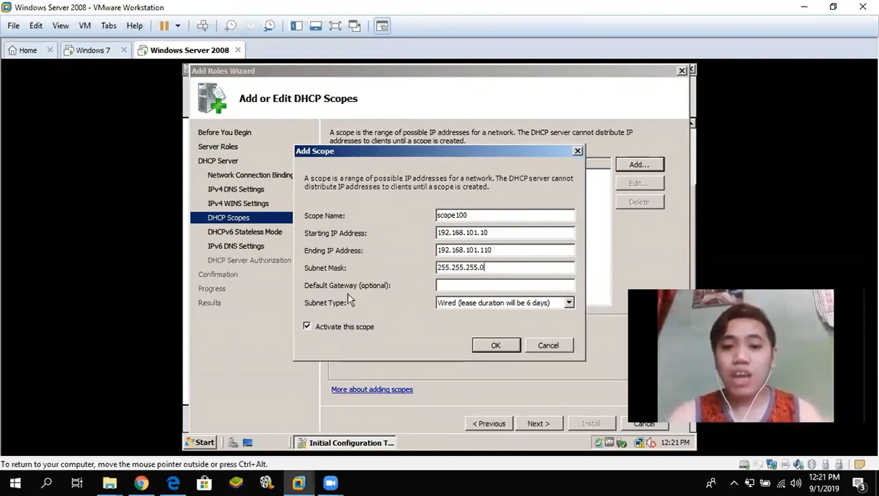
{"action": "left_click", "coordinate": [454, 285]}
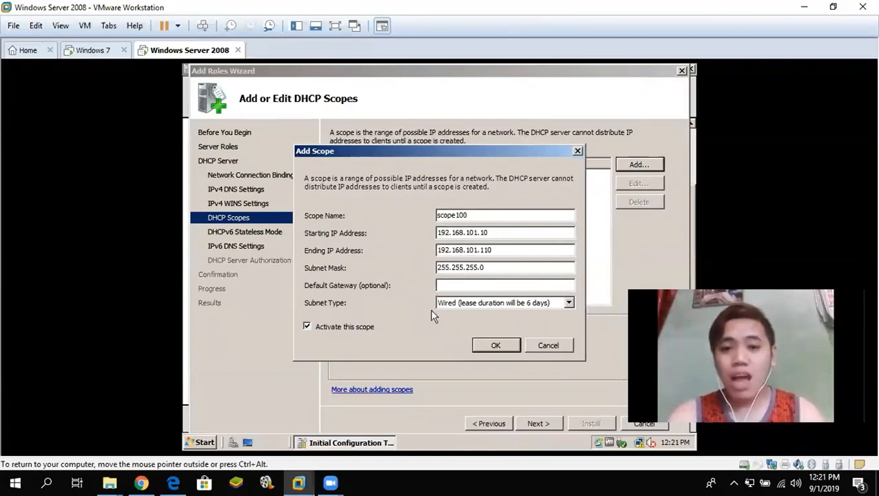
{"action": "left_click", "coordinate": [496, 347]}
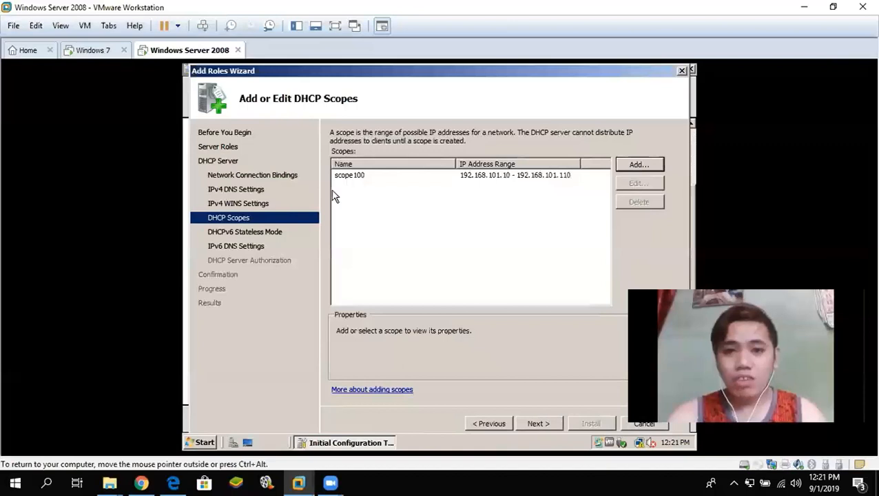
Check the properties of scope100, disable DHCPv6 stateless mode for this server and continue to DHCP server authorization.
{"action": "left_click", "coordinate": [501, 176]}
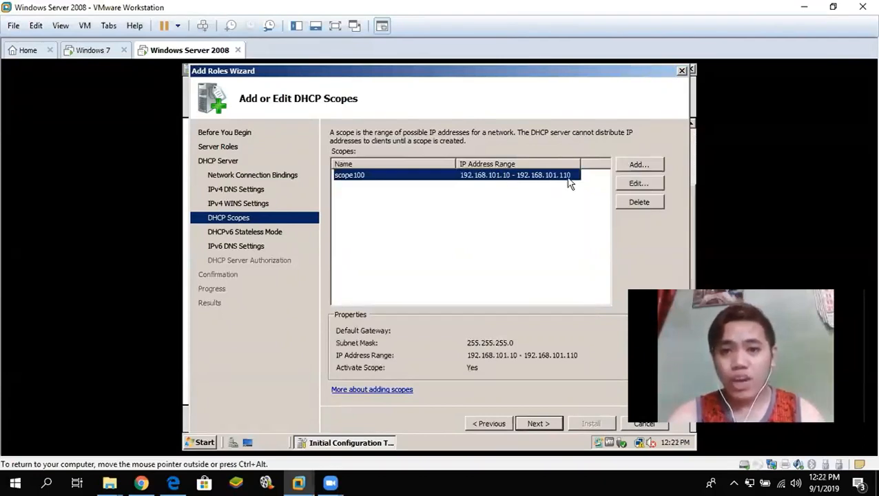
{"action": "left_click", "coordinate": [537, 424]}
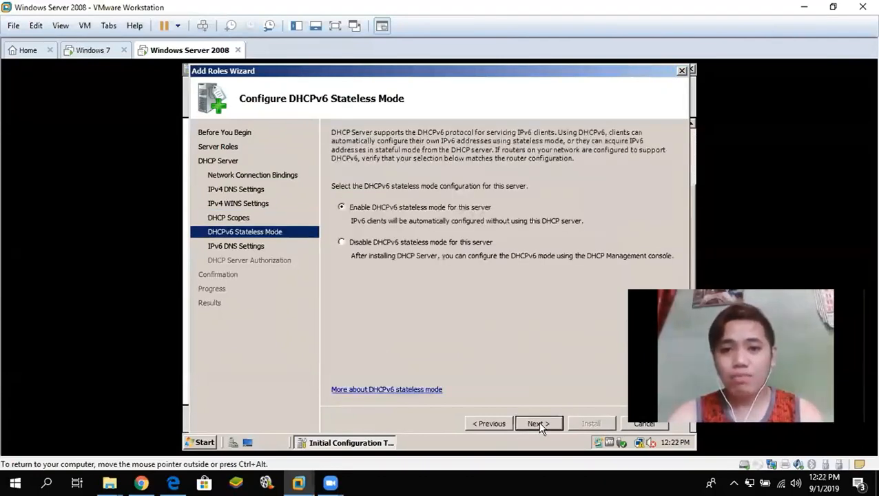
{"action": "left_click", "coordinate": [341, 242]}
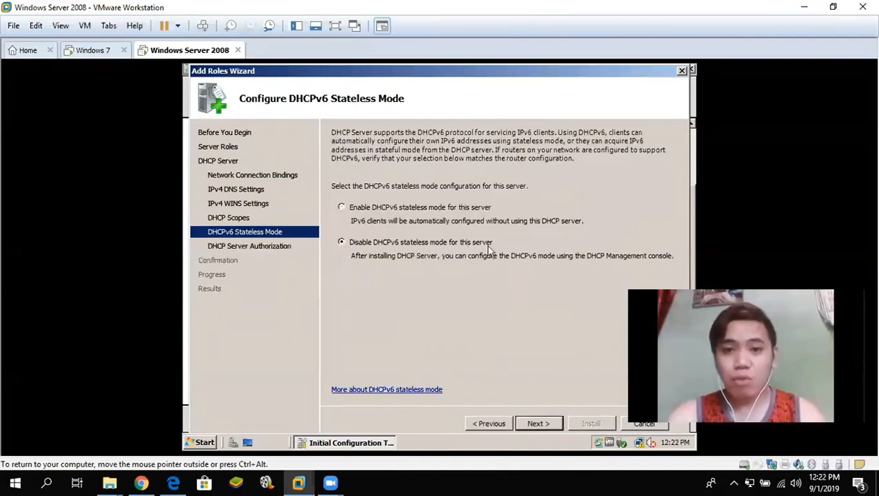
{"action": "left_click", "coordinate": [538, 424]}
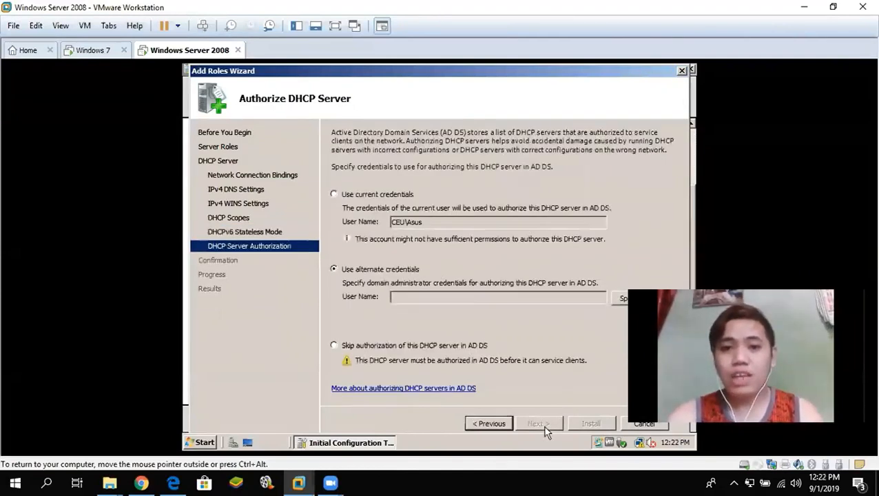
Authorize the DHCP server with the current credentials, install the DHCP Server role and close the wizard.
{"action": "left_click", "coordinate": [333, 194]}
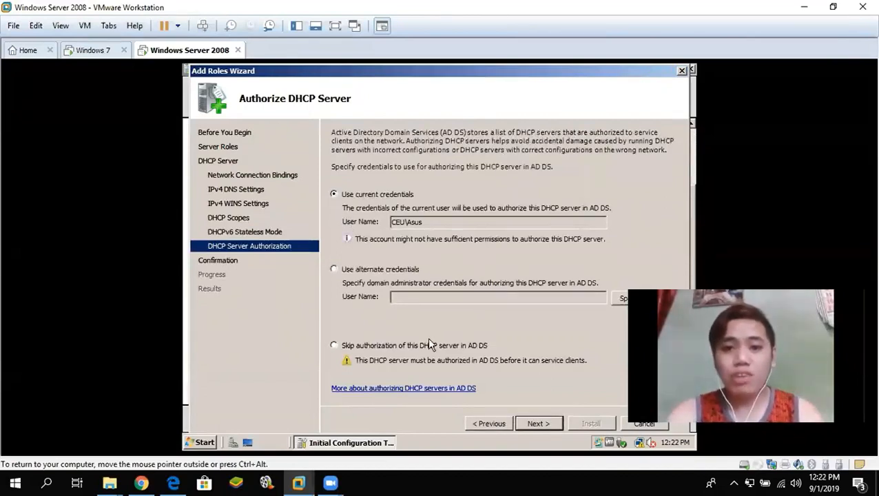
{"action": "left_click", "coordinate": [531, 425]}
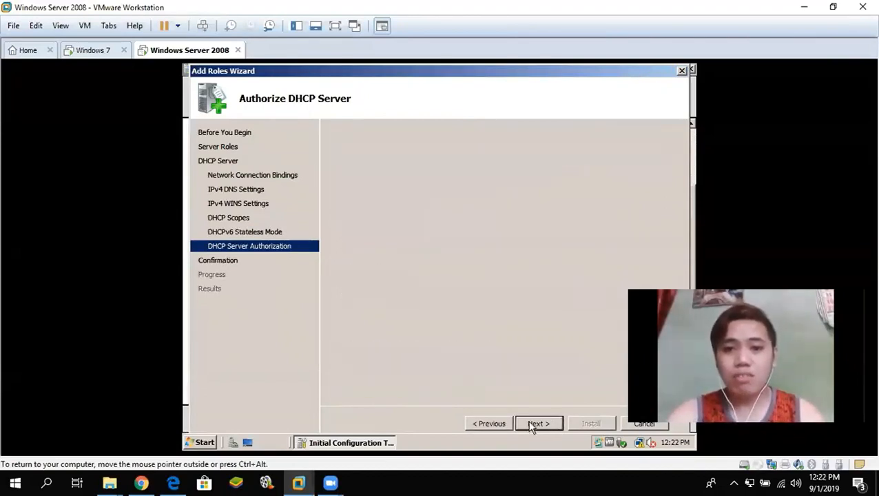
{"action": "left_click", "coordinate": [594, 424]}
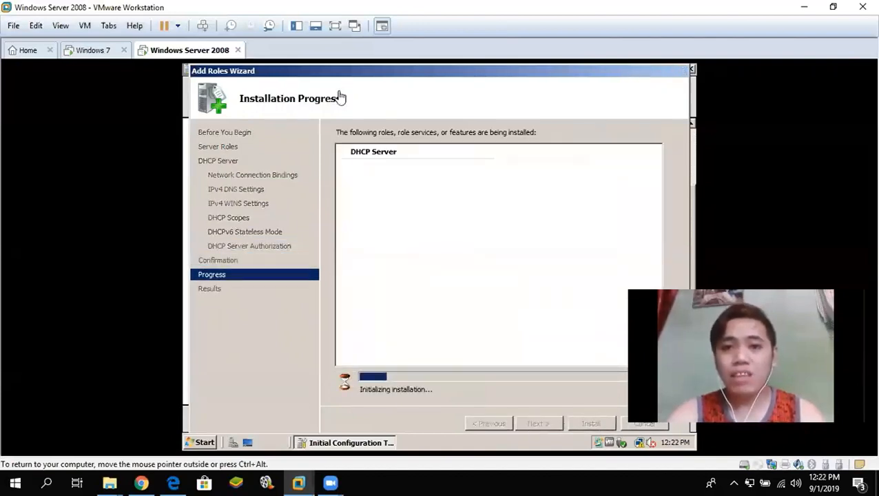
{"action": "key", "text": "ctrl+alt"}
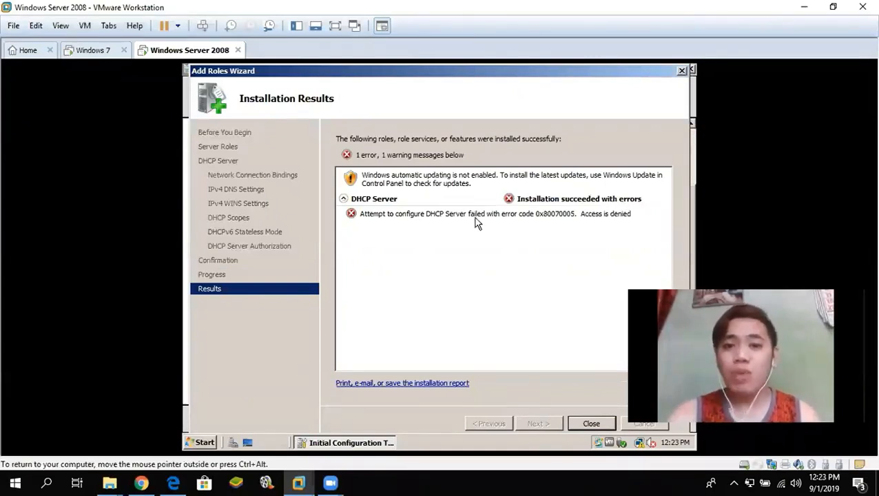
{"action": "left_click", "coordinate": [591, 424]}
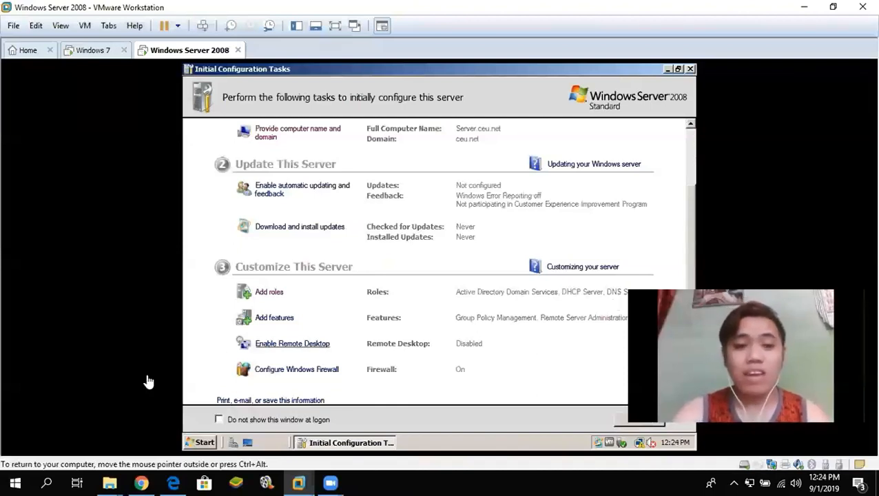
Run nslookup in a command prompt to check the default DNS server, and close the command prompt.
{"action": "left_click", "coordinate": [204, 443]}
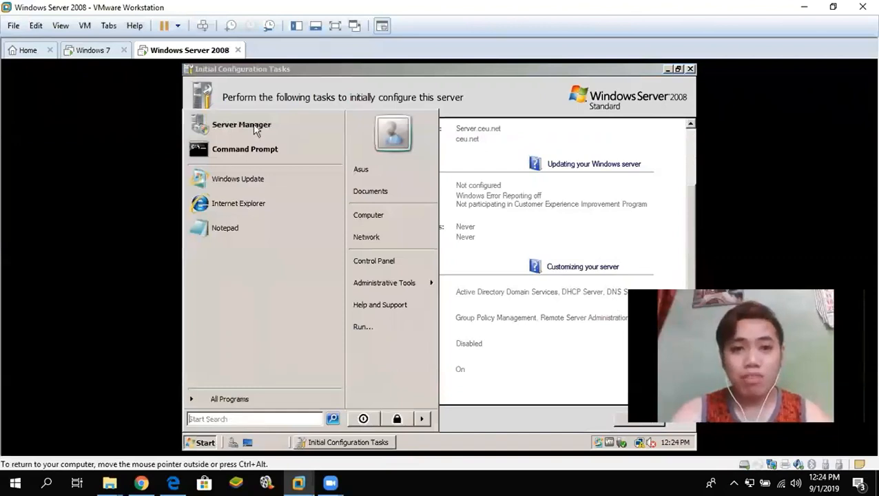
{"action": "left_click", "coordinate": [224, 418]}
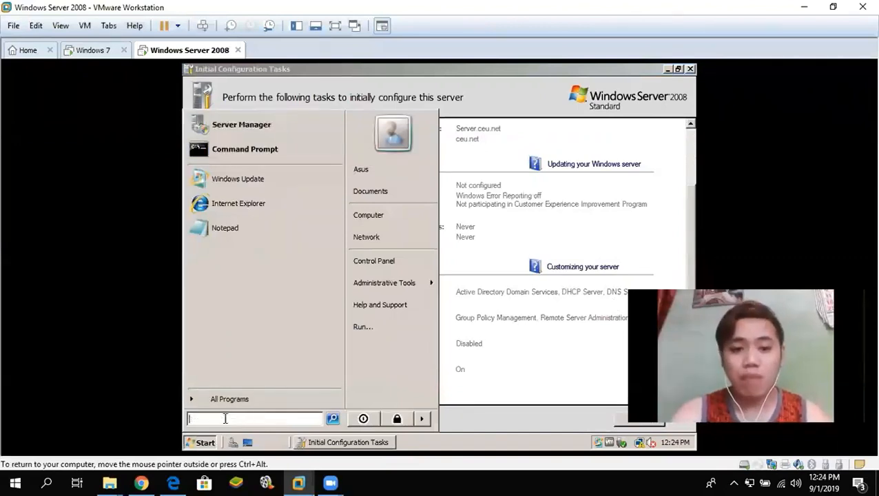
{"action": "type", "text": "cmd"}
{"action": "key", "text": "Return"}
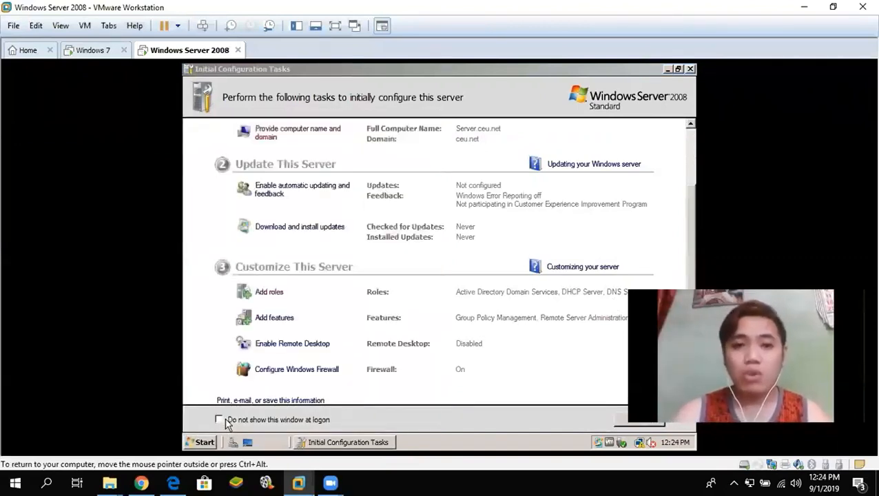
{"action": "type", "text": "nslookup"}
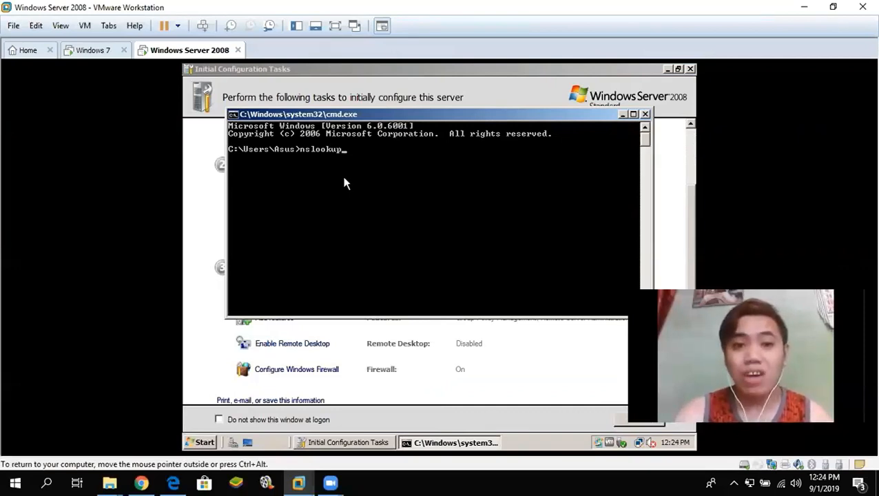
{"action": "key", "text": "Return"}
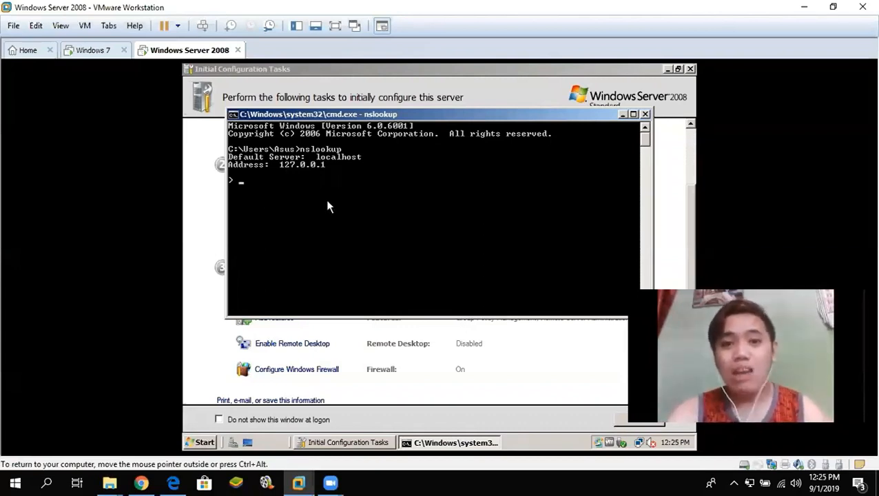
{"action": "left_click", "coordinate": [645, 114]}
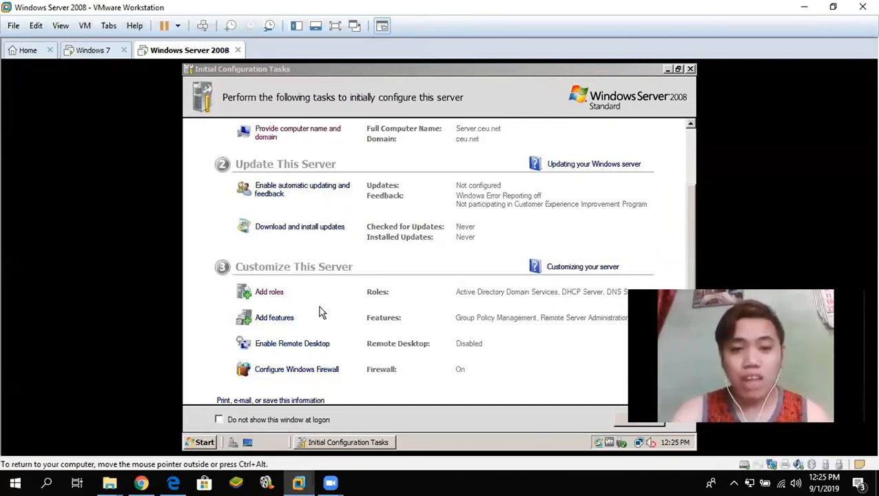
Start adding roles again, select File Services and Print Services, and continue to the Print Services role services.
{"action": "left_click", "coordinate": [267, 295]}
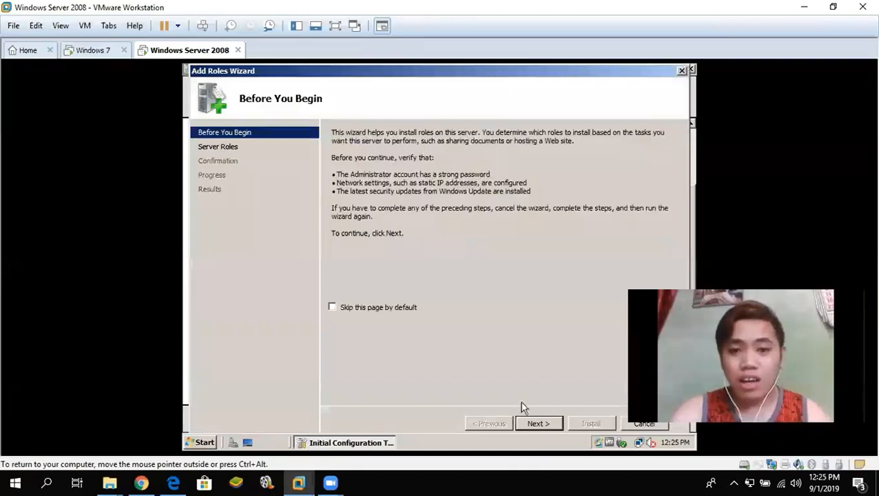
{"action": "left_click", "coordinate": [537, 424]}
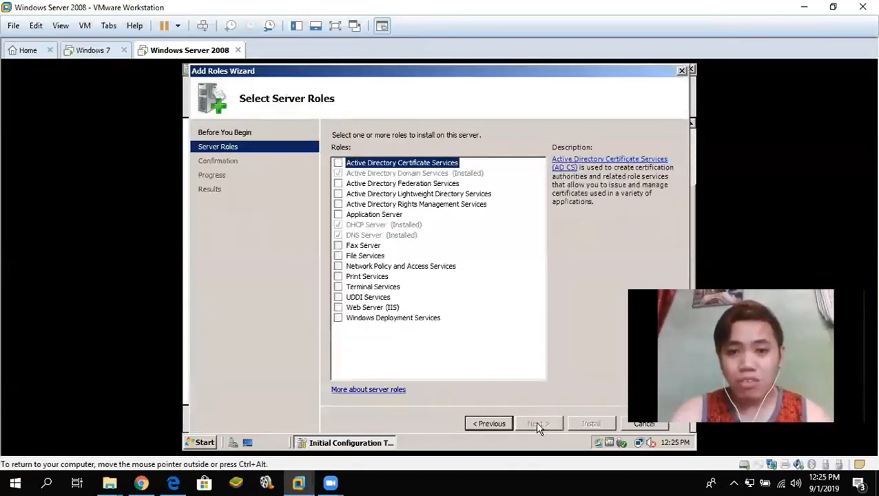
{"action": "left_click", "coordinate": [337, 258]}
{"action": "left_click", "coordinate": [337, 257]}
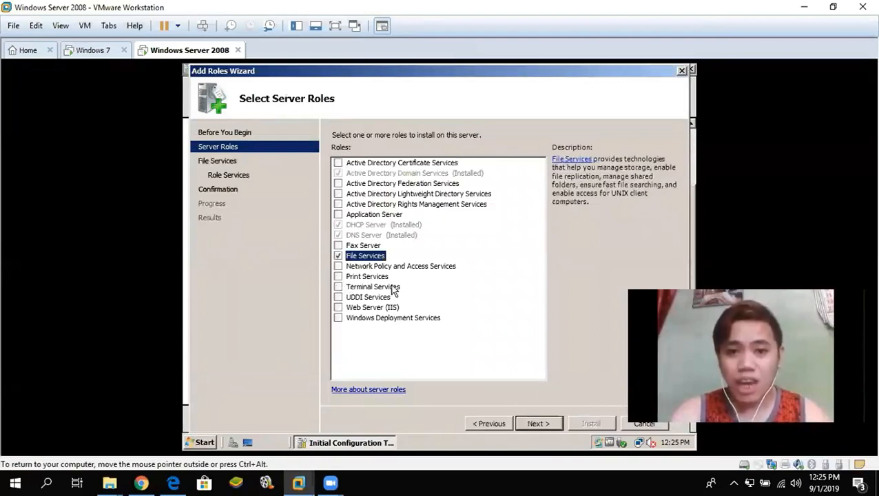
{"action": "left_click", "coordinate": [338, 276]}
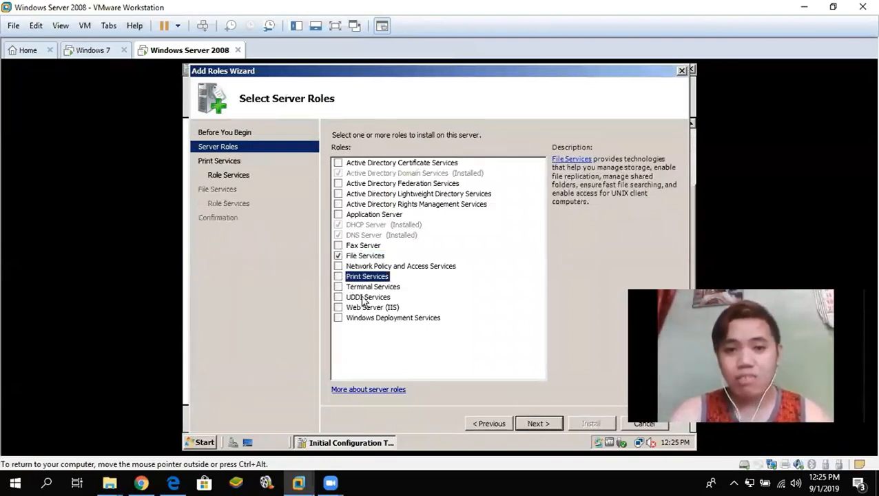
{"action": "left_click", "coordinate": [551, 424]}
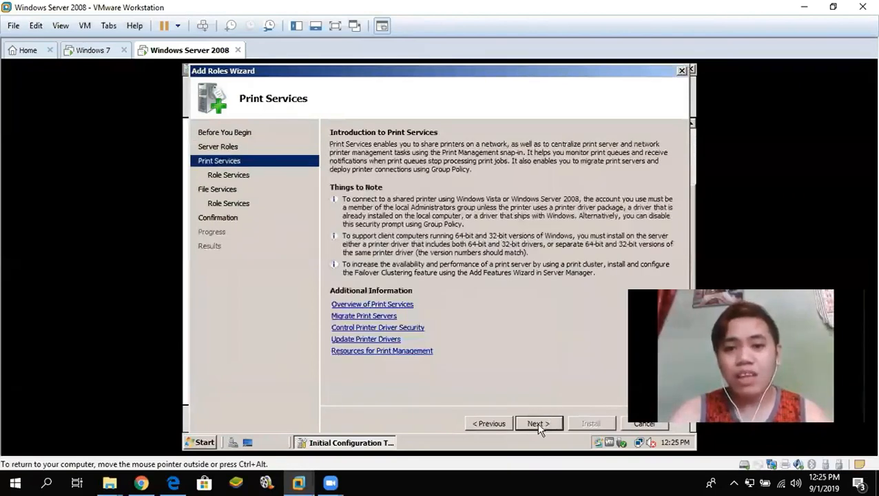
{"action": "left_click", "coordinate": [541, 425]}
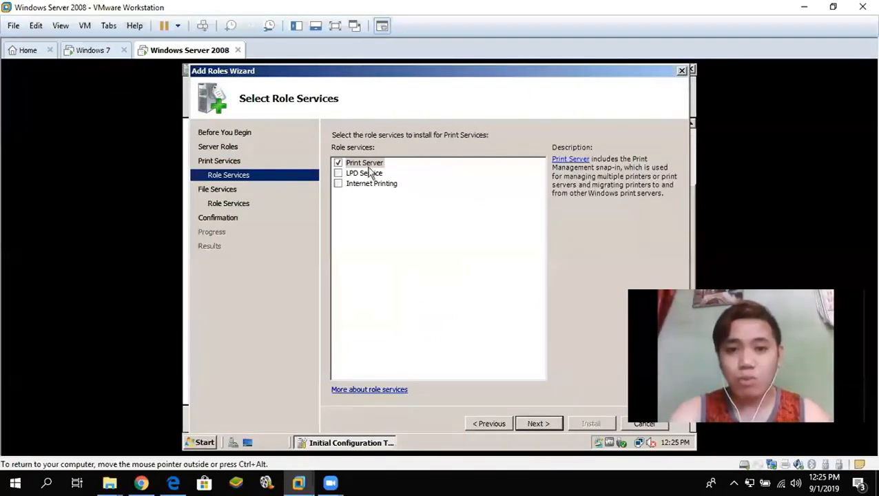
Accept Print Server as the print role service, add File Server Resource Manager to File Services and continue to storage monitoring.
{"action": "left_click", "coordinate": [555, 426]}
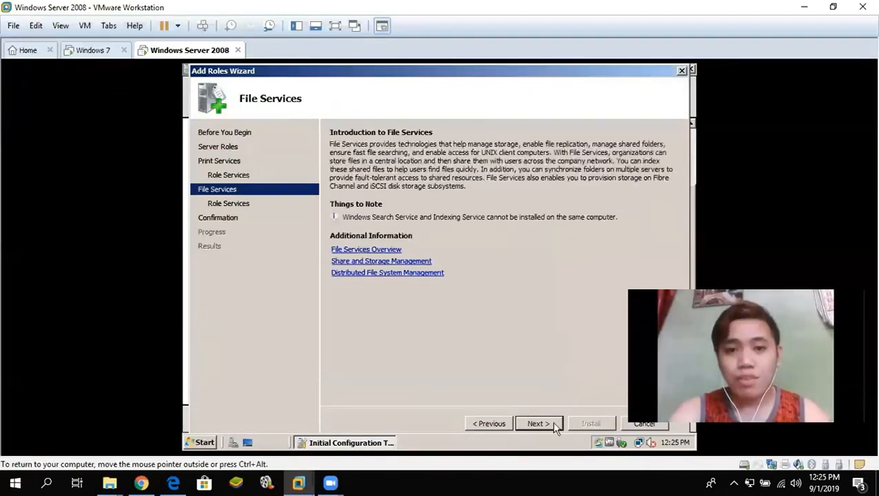
{"action": "left_click", "coordinate": [528, 424]}
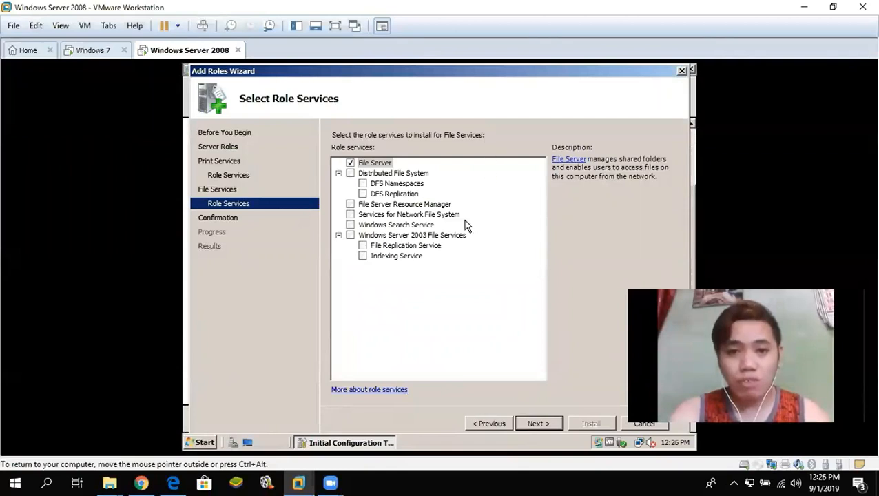
{"action": "left_click", "coordinate": [350, 204]}
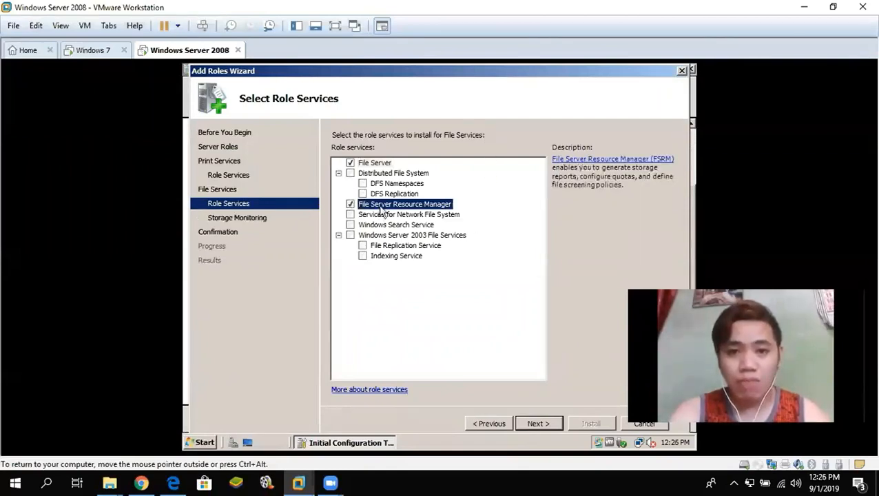
{"action": "left_click", "coordinate": [549, 426]}
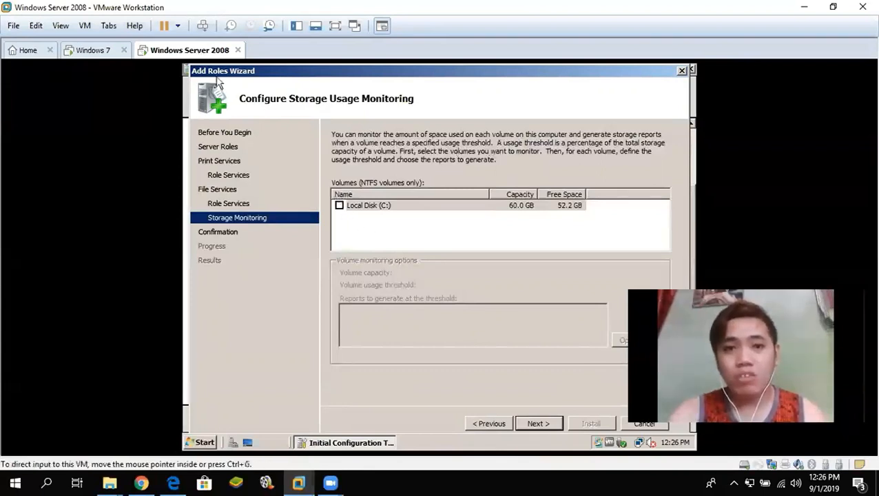
Monitor Local Disk (C:), keep the default report options, install Print Services and File Services, and close the wizard.
{"action": "left_click", "coordinate": [339, 206]}
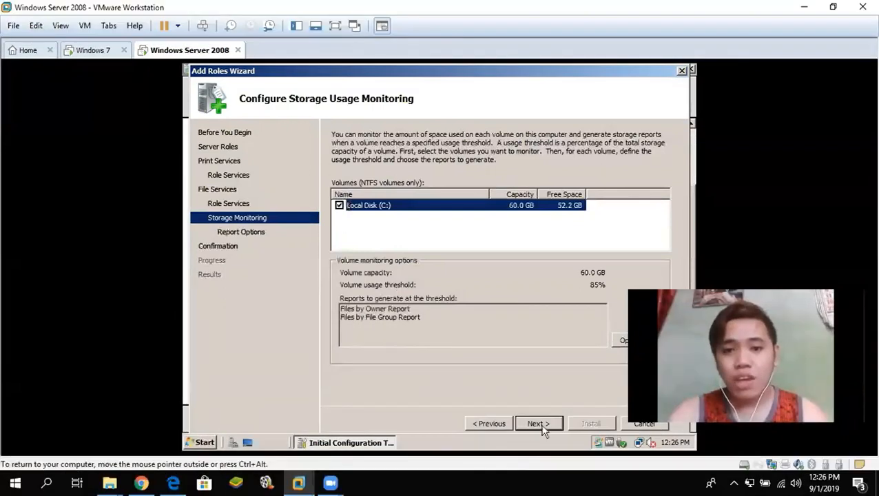
{"action": "left_click", "coordinate": [538, 424]}
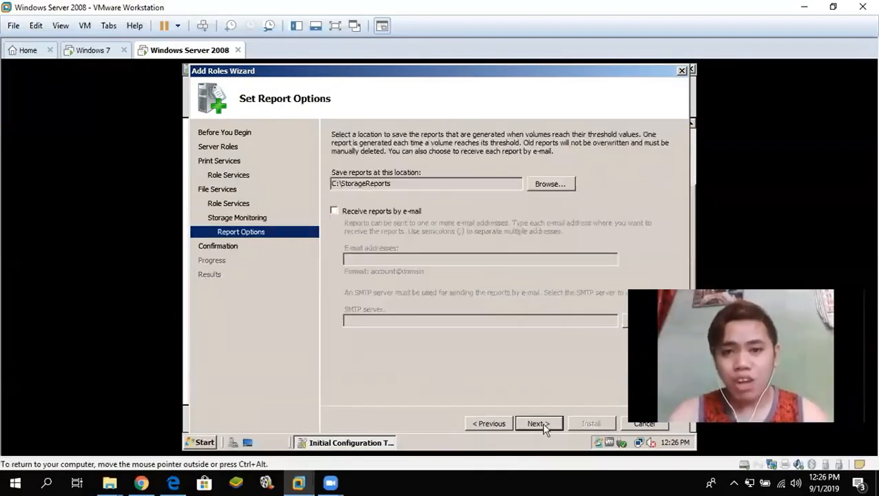
{"action": "left_click", "coordinate": [541, 424]}
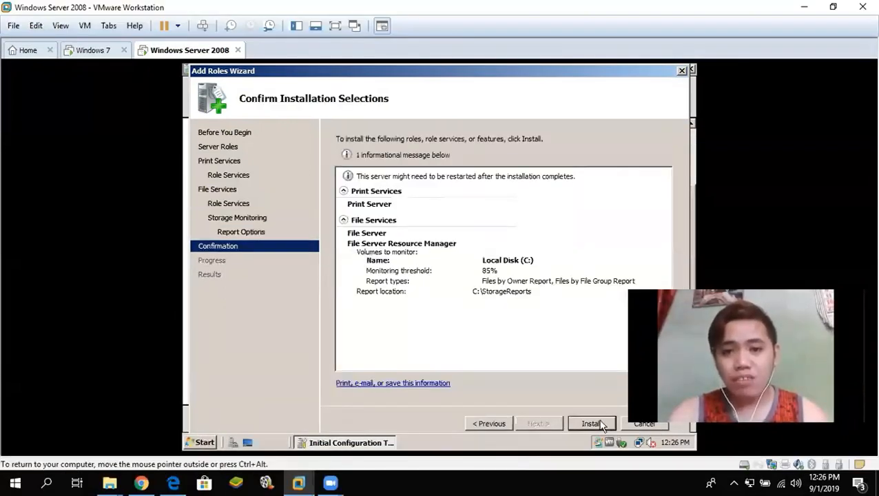
{"action": "left_click", "coordinate": [597, 424]}
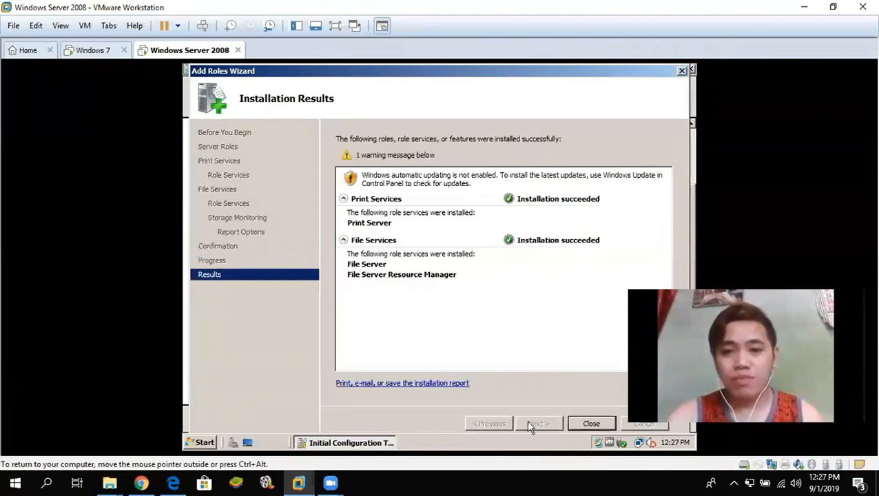
{"action": "left_click", "coordinate": [594, 428]}
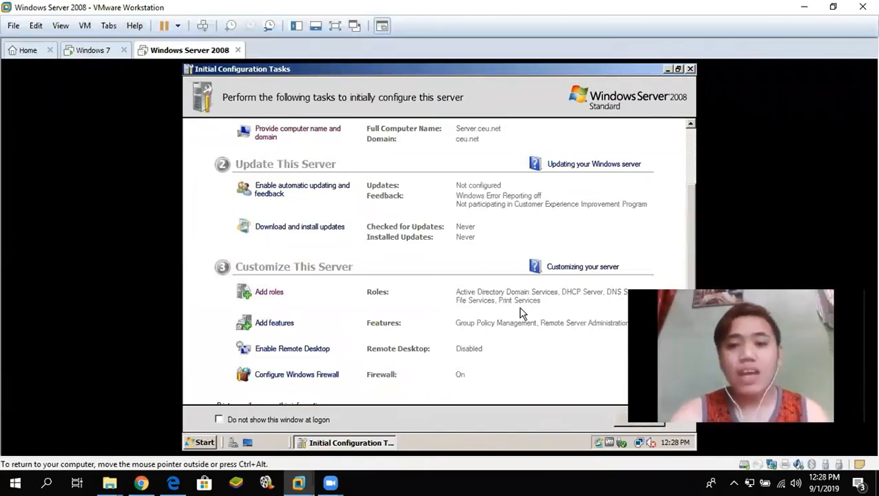
Minimize the Initial Configuration Tasks window and open Server Manager from the administrative tools with elevated permission.
{"action": "left_click", "coordinate": [667, 69]}
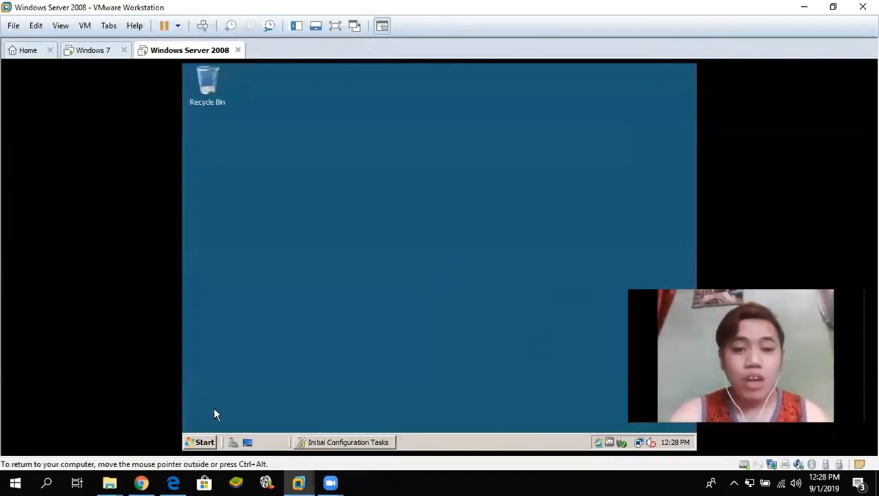
{"action": "left_click", "coordinate": [205, 442]}
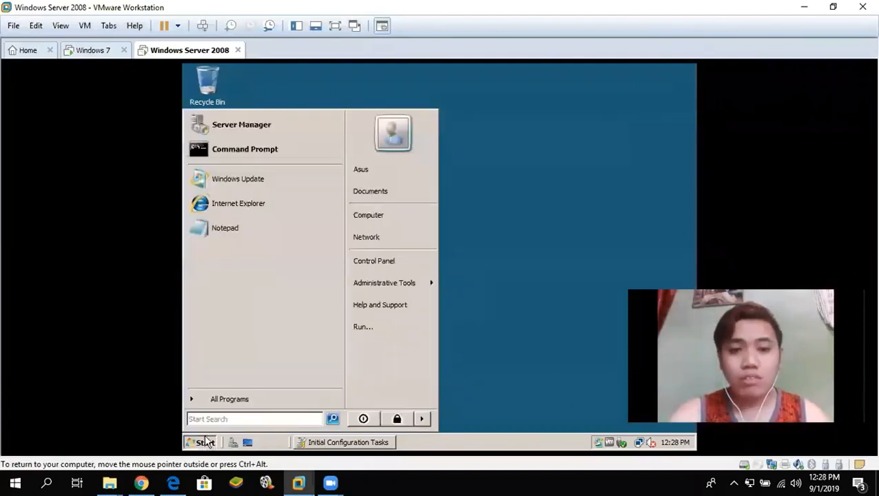
{"action": "mouse_move", "coordinate": [417, 285]}
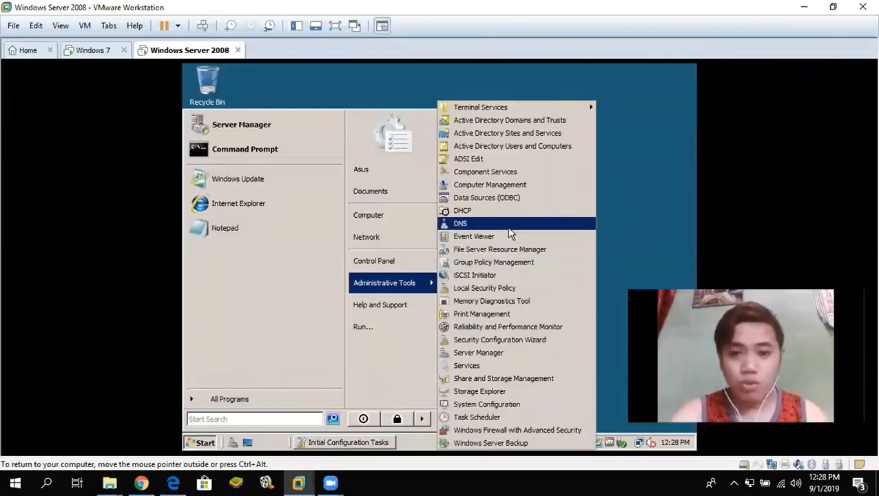
{"action": "left_click", "coordinate": [490, 354]}
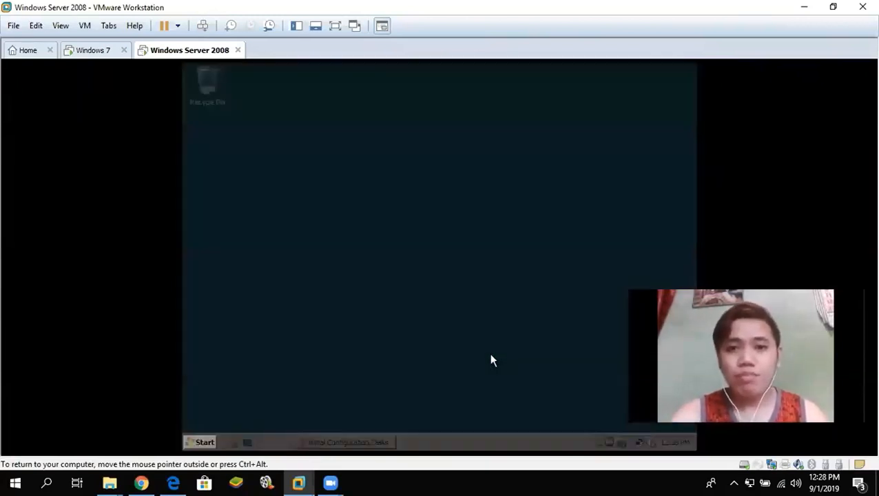
{"action": "left_click", "coordinate": [360, 292]}
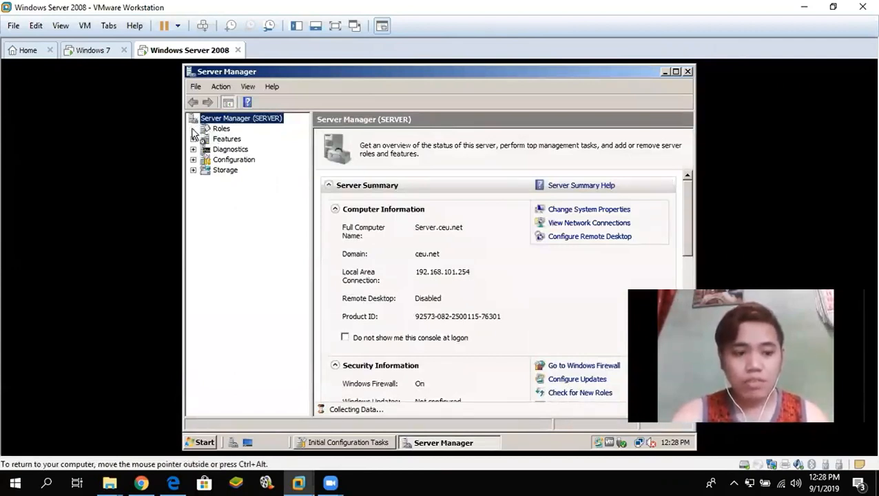
Expand the server roles down to the Reverse Lookup Zones folder of the DNS server SERVER.
{"action": "left_click", "coordinate": [193, 129]}
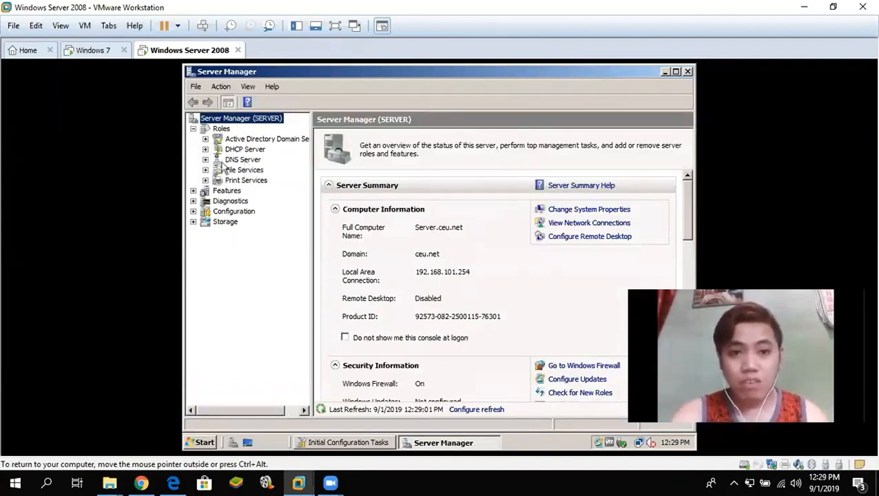
{"action": "left_click", "coordinate": [205, 159]}
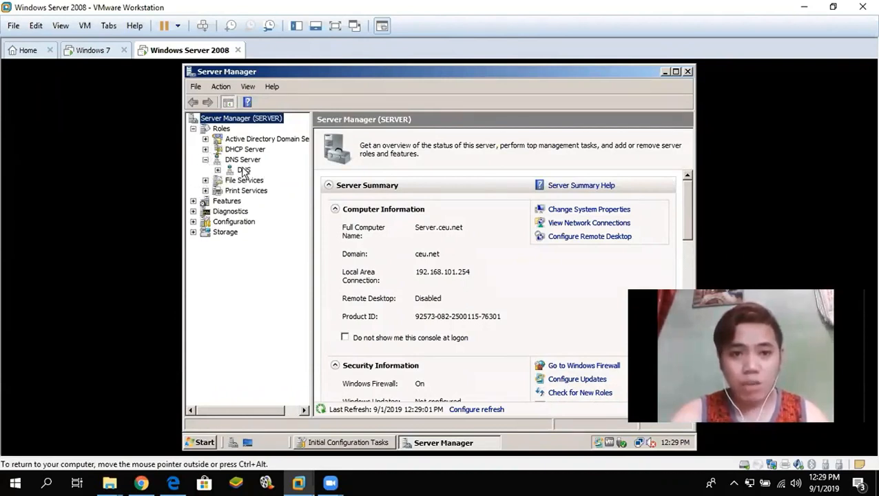
{"action": "left_click", "coordinate": [217, 170]}
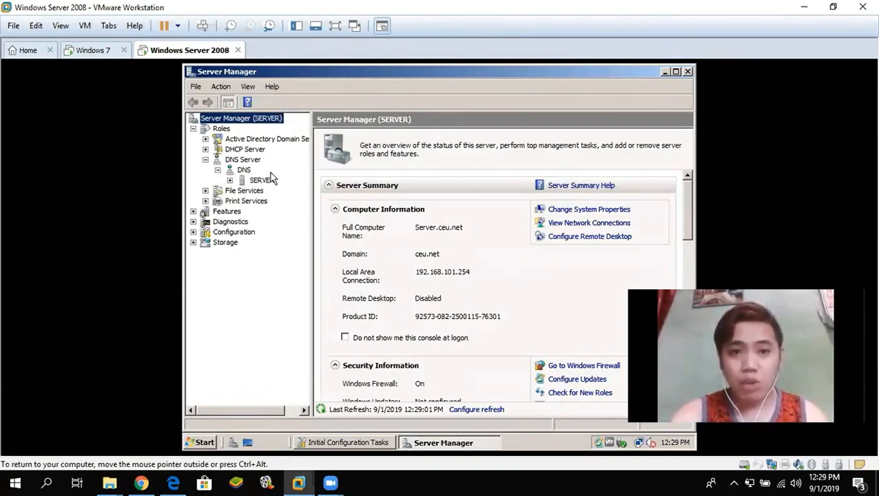
{"action": "left_click", "coordinate": [229, 180]}
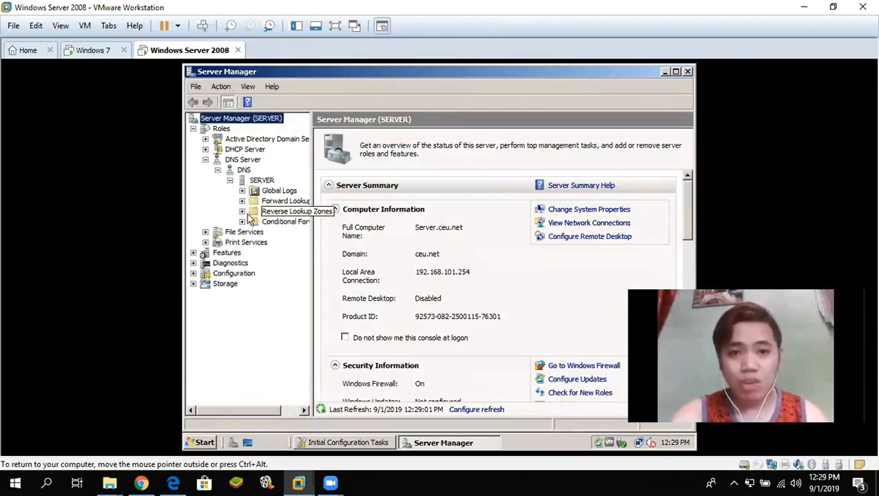
{"action": "left_click", "coordinate": [242, 211]}
Start a new IPv4 reverse lookup zone as an Active Directory-stored primary zone, replicated to all DNS servers in domain ceu.net.
{"action": "right_click", "coordinate": [269, 215]}
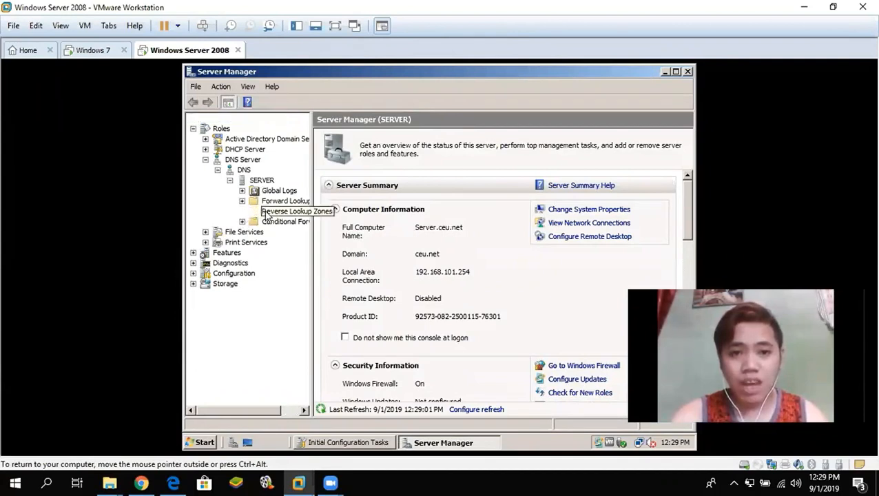
{"action": "left_click", "coordinate": [284, 219]}
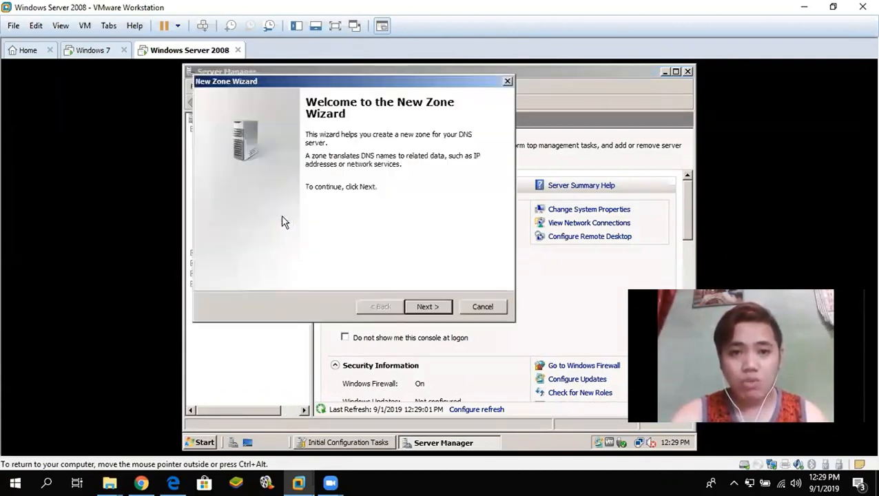
{"action": "left_click", "coordinate": [432, 310]}
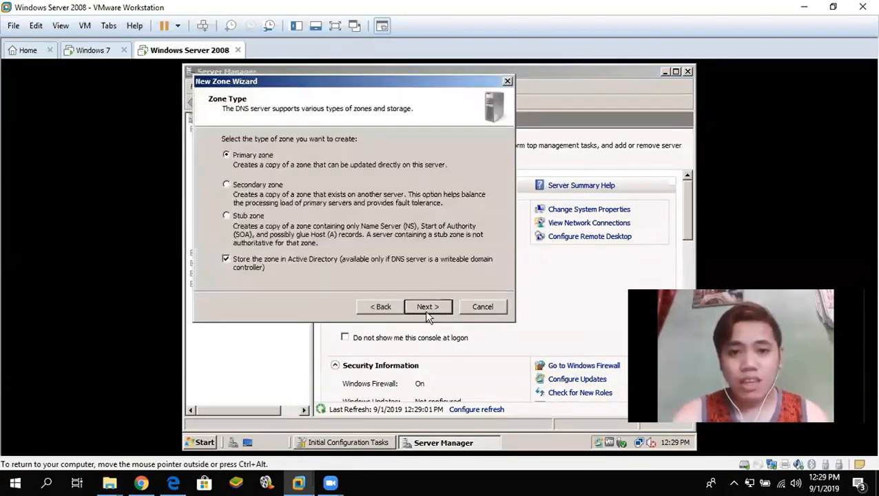
{"action": "left_click", "coordinate": [427, 307]}
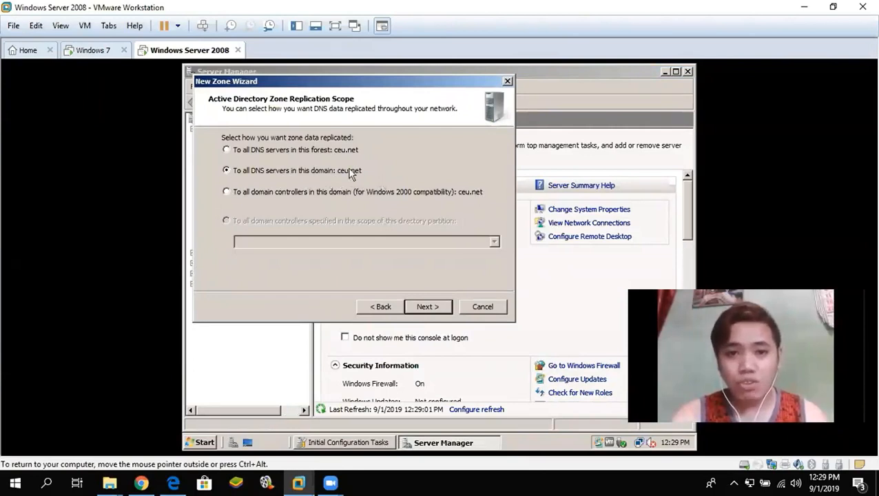
{"action": "left_click", "coordinate": [433, 308]}
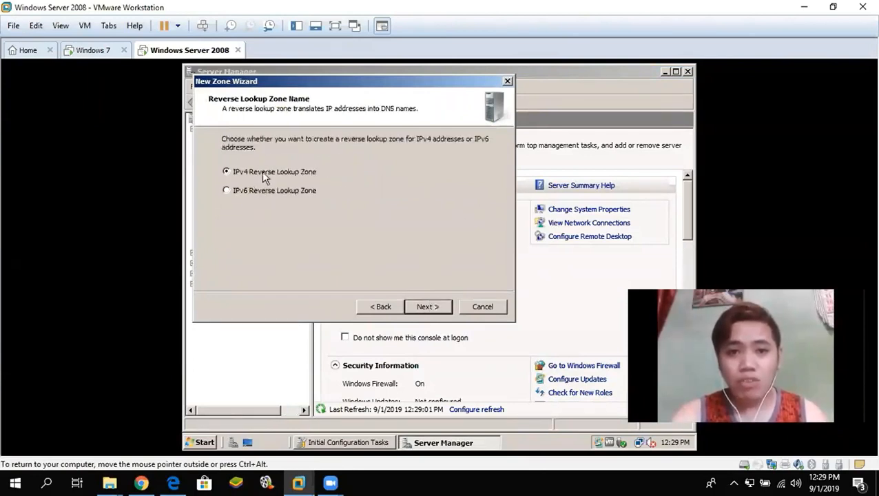
{"action": "left_click", "coordinate": [436, 307]}
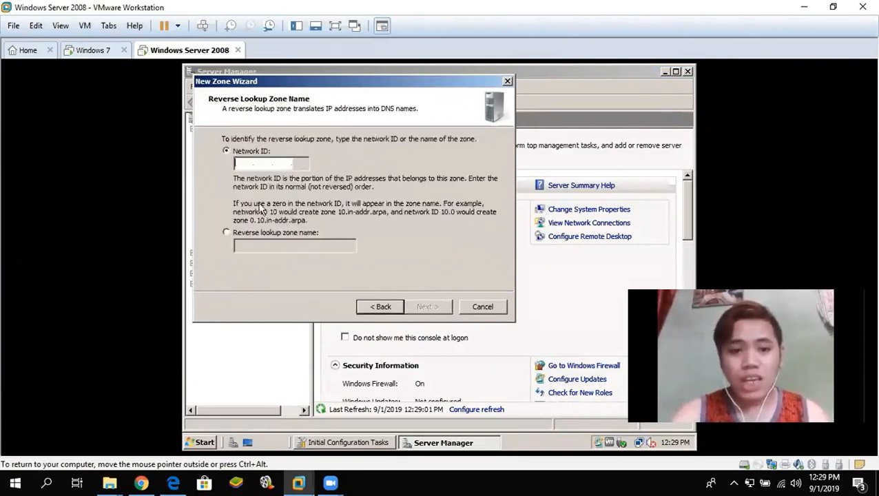
Set the zone's network ID to 192.168.101, allow only secure dynamic updates and finish creating the zone.
{"action": "type", "text": "192.15"}
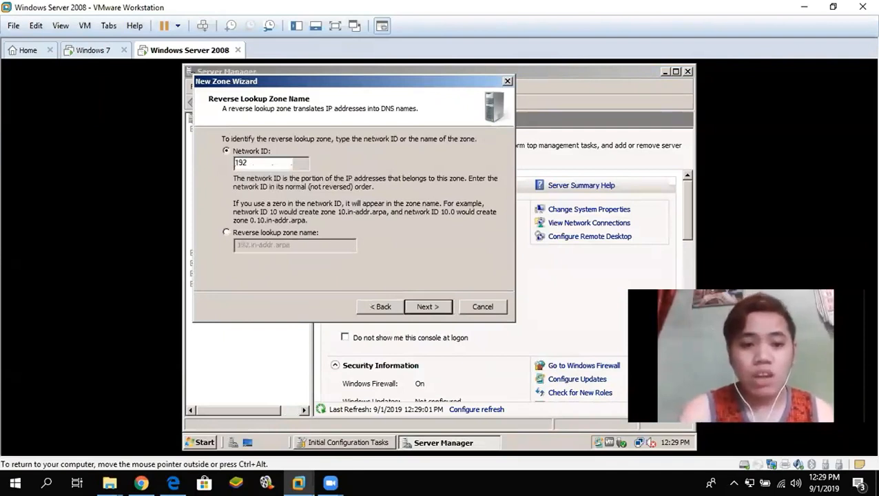
{"action": "type", "text": "8101"}
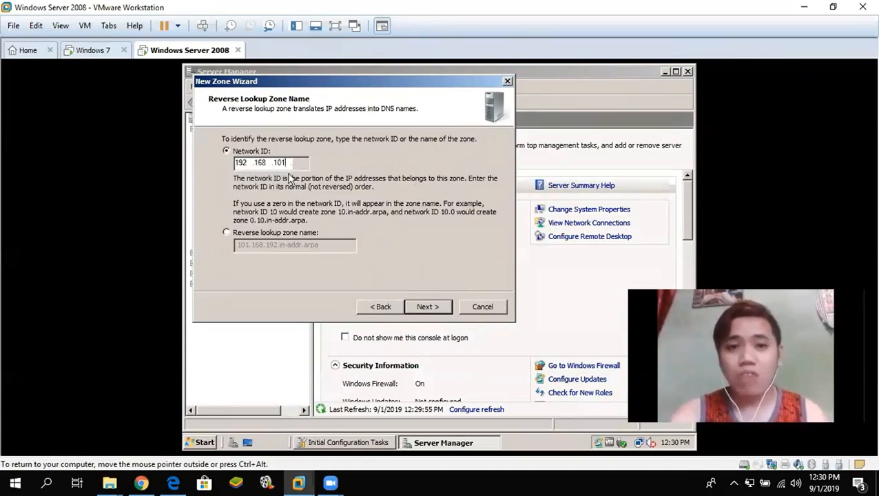
{"action": "left_click", "coordinate": [436, 308]}
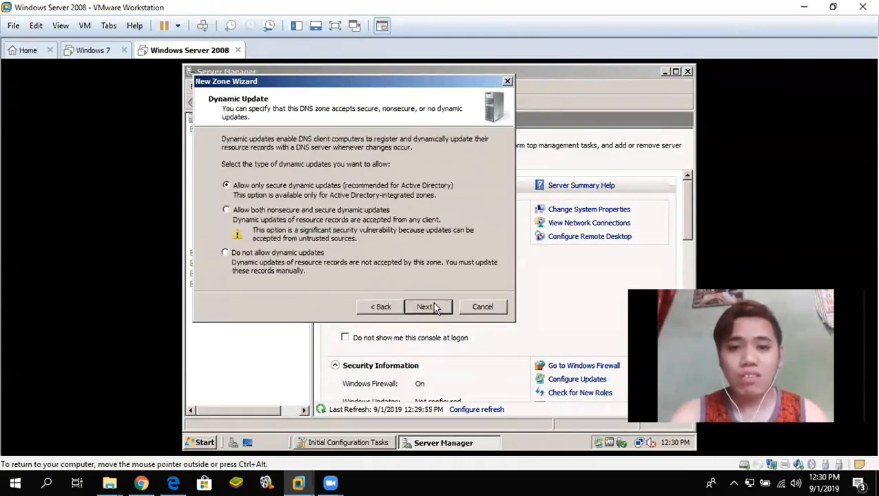
{"action": "left_click", "coordinate": [434, 307]}
{"action": "left_click", "coordinate": [439, 310]}
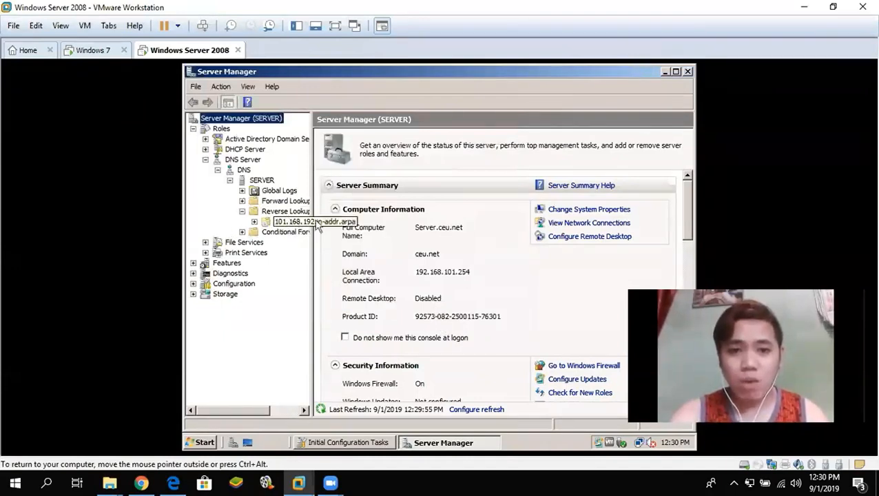
Start a new pointer (PTR) record in the 101.168.192.in-addr.arpa zone with host IP address 192.168.101.254.
{"action": "left_click", "coordinate": [254, 221]}
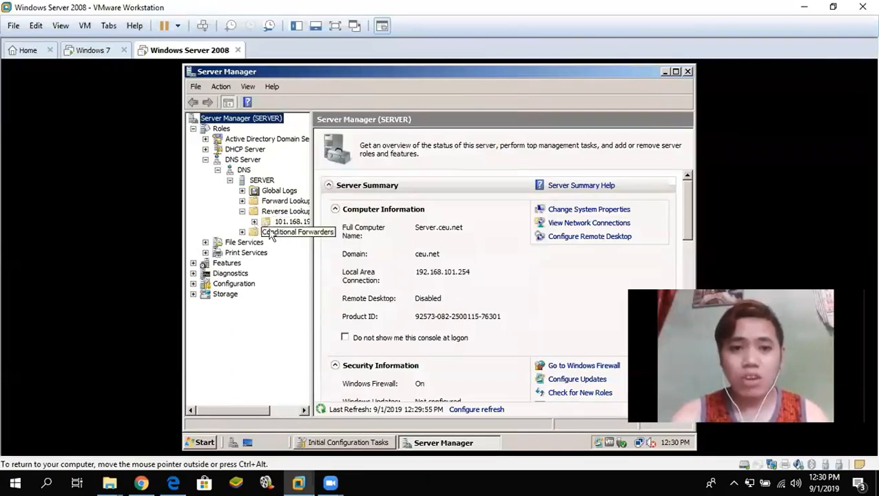
{"action": "right_click", "coordinate": [276, 227]}
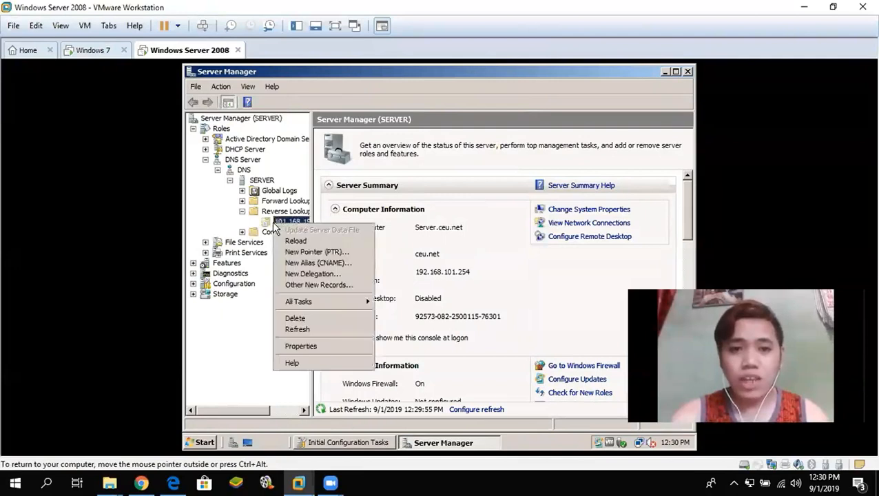
{"action": "left_click", "coordinate": [296, 253]}
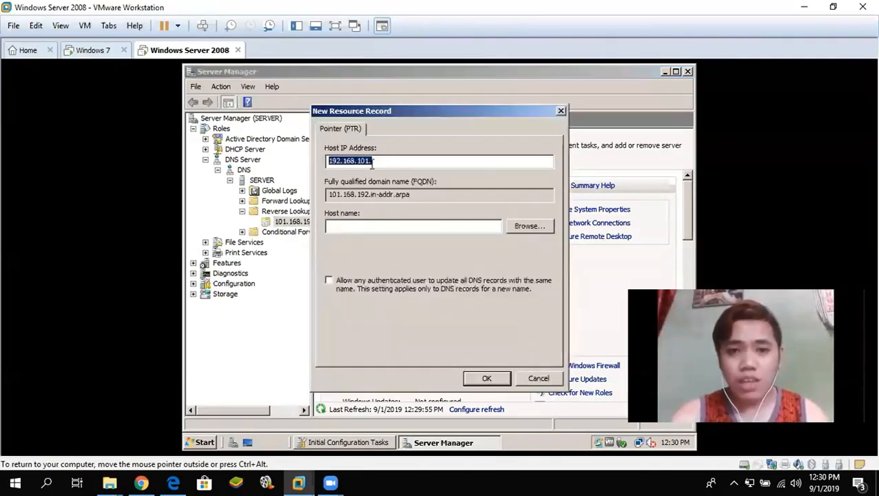
{"action": "left_click", "coordinate": [393, 161]}
{"action": "type", "text": "254"}
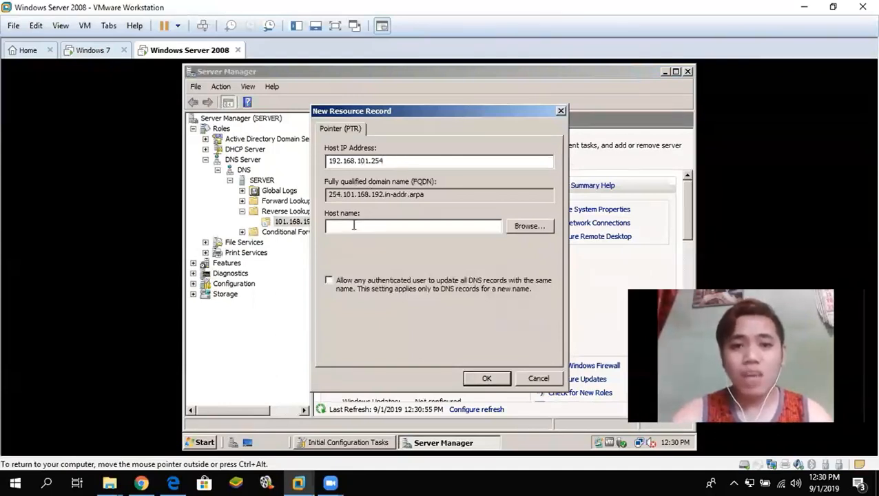
Browse all record types in the ceu.net forward lookup zone, choose its Start of Authority record as the host name, and create the pointer record.
{"action": "left_click", "coordinate": [530, 226]}
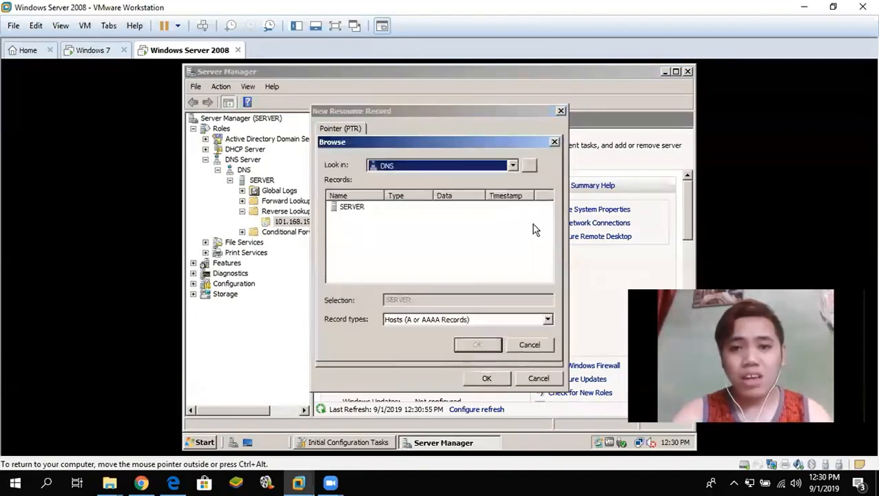
{"action": "double_click", "coordinate": [350, 209]}
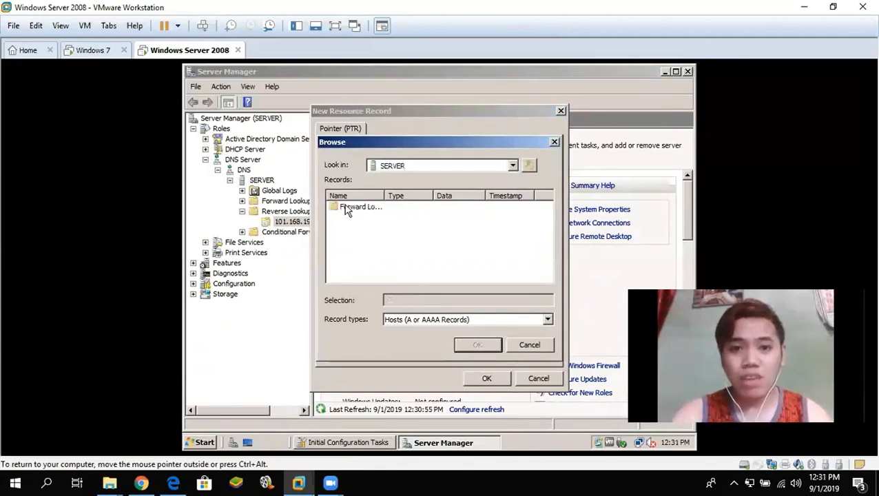
{"action": "double_click", "coordinate": [348, 208]}
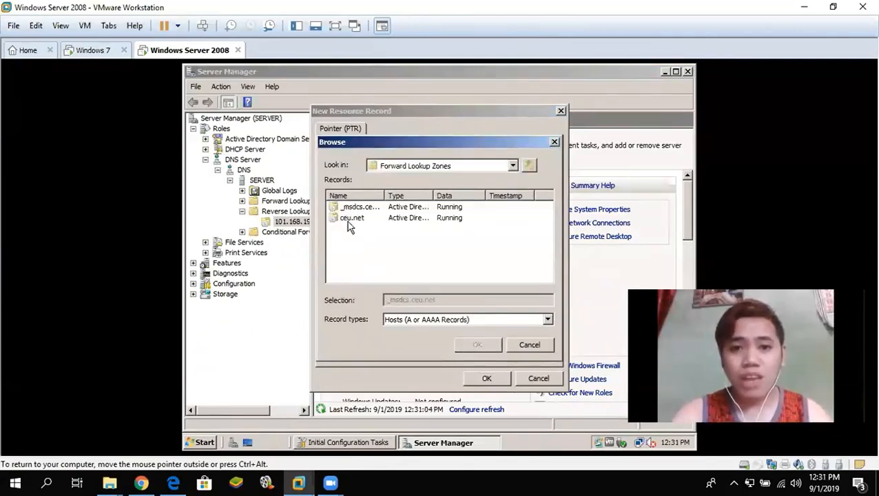
{"action": "double_click", "coordinate": [355, 218]}
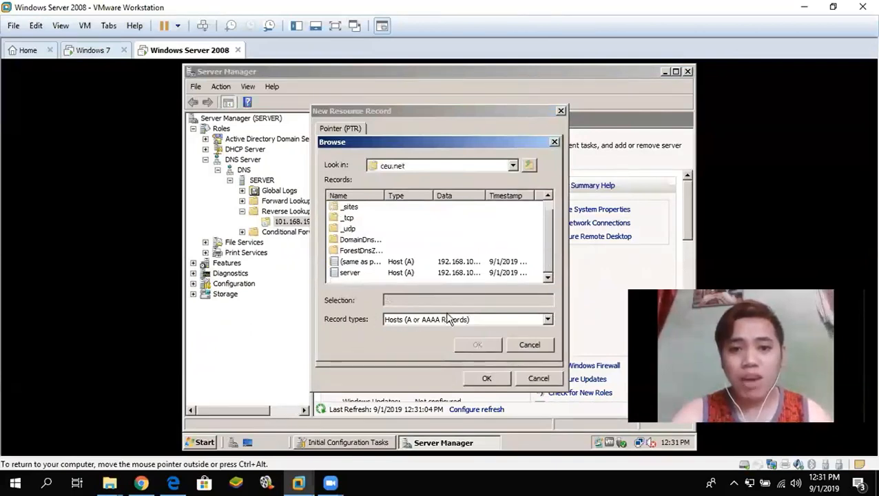
{"action": "left_click", "coordinate": [467, 321]}
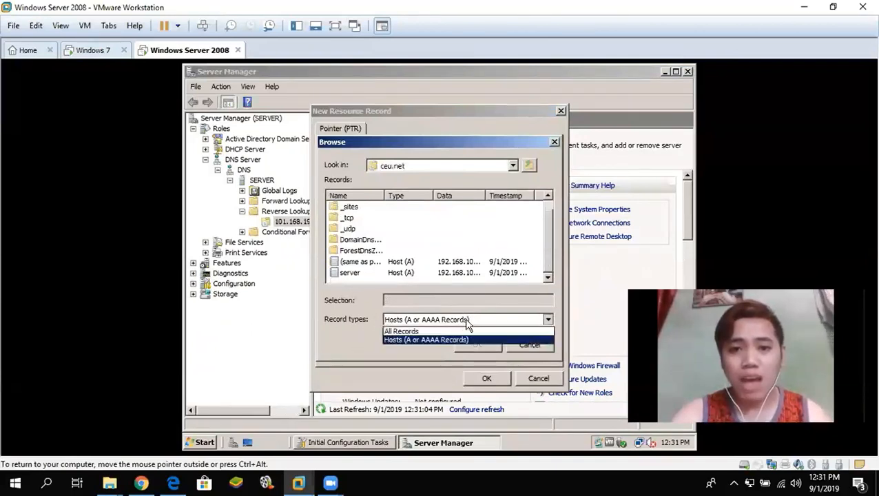
{"action": "left_click", "coordinate": [404, 332]}
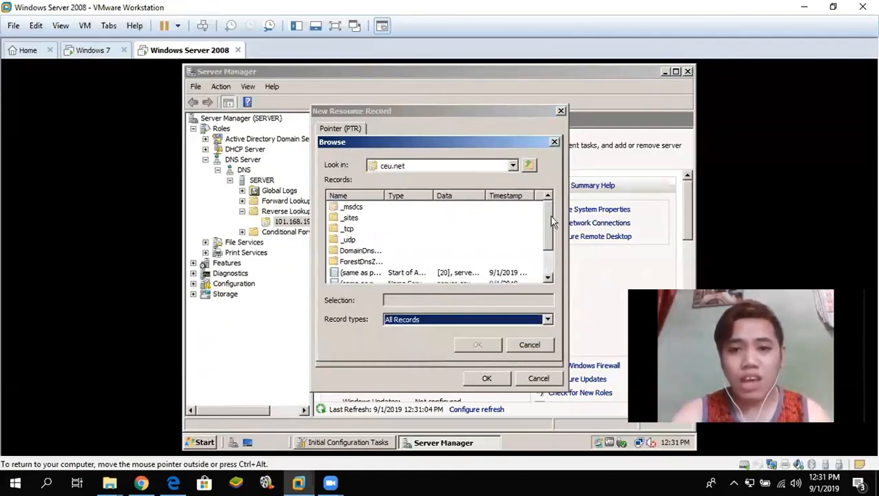
{"action": "left_click_drag", "start_coordinate": [547, 218], "coordinate": [545, 244]}
{"action": "left_click", "coordinate": [417, 242]}
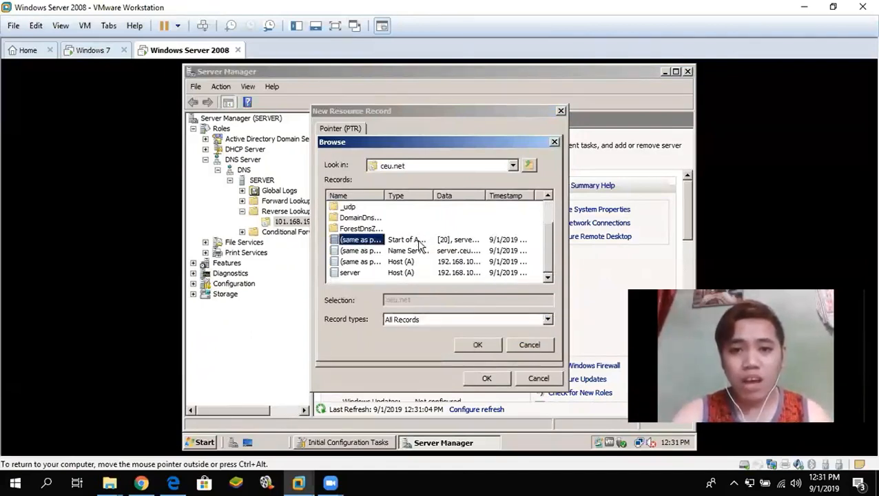
{"action": "left_click", "coordinate": [475, 347]}
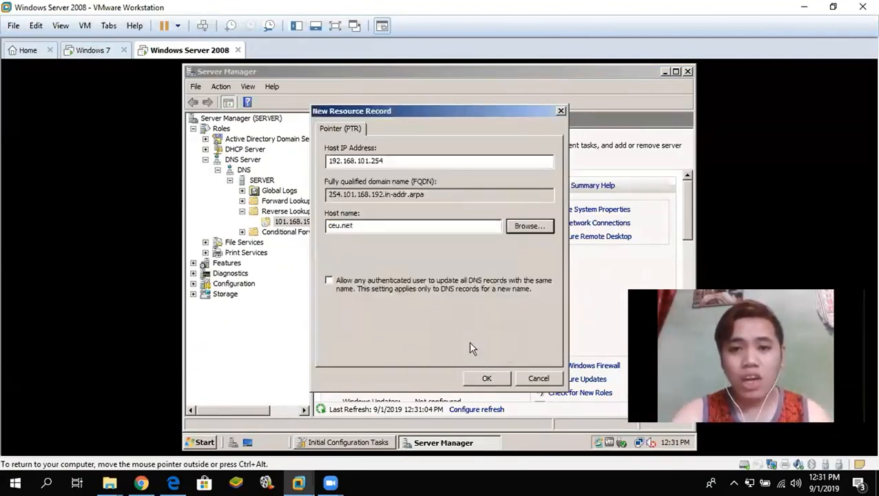
{"action": "left_click", "coordinate": [489, 380]}
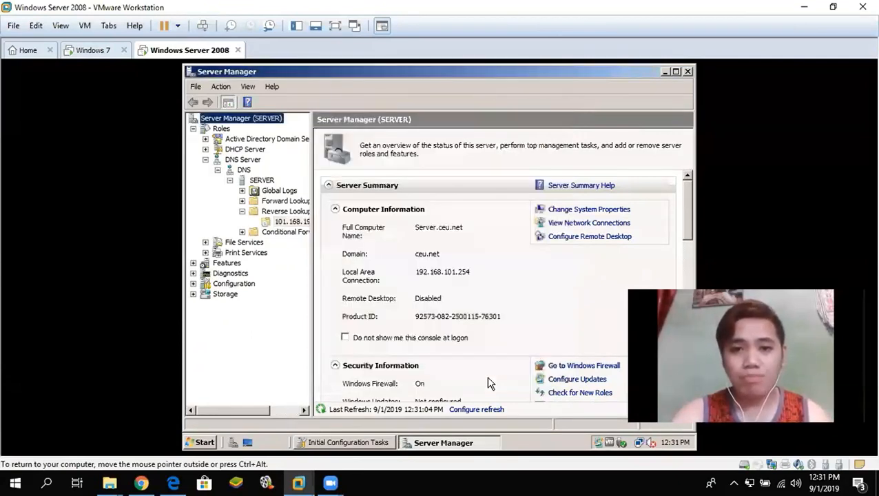
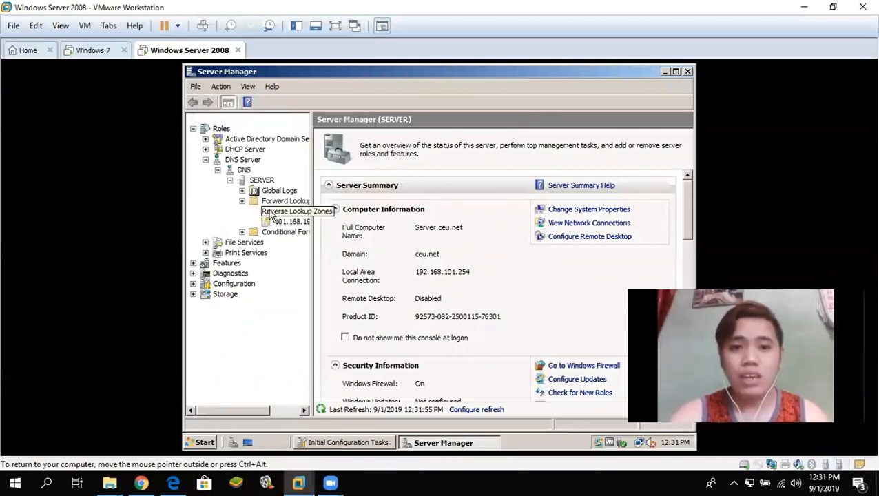
Start another IPv4 reverse lookup zone as an Active Directory-integrated primary zone, replicated to all DNS servers in domain ceu.net.
{"action": "right_click", "coordinate": [270, 216]}
{"action": "left_click", "coordinate": [295, 216]}
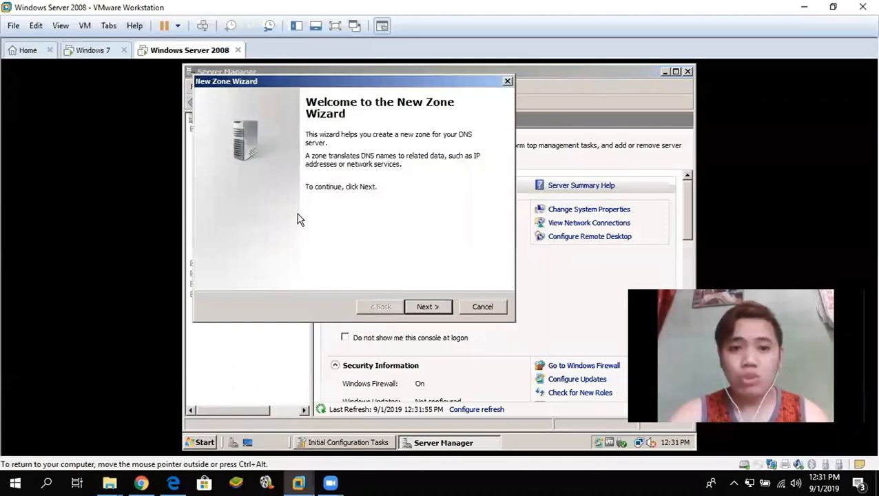
{"action": "left_click", "coordinate": [439, 311]}
{"action": "left_click", "coordinate": [439, 311]}
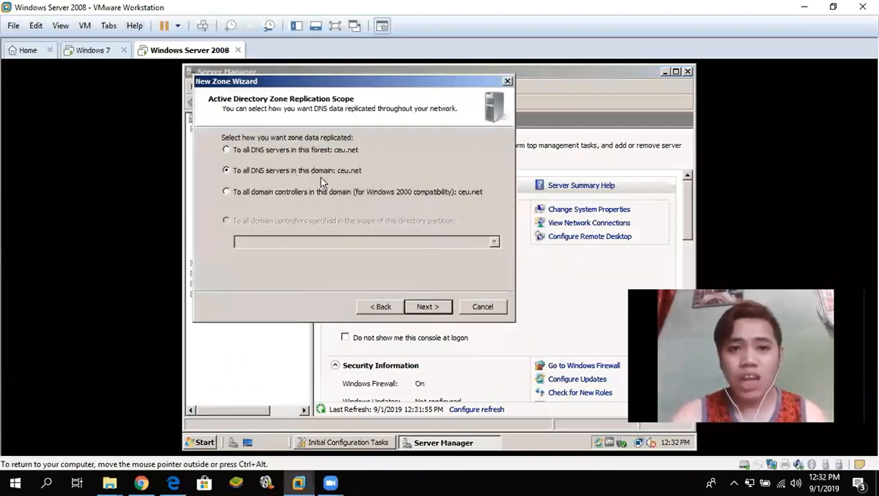
{"action": "left_click", "coordinate": [427, 307]}
{"action": "left_click", "coordinate": [429, 308]}
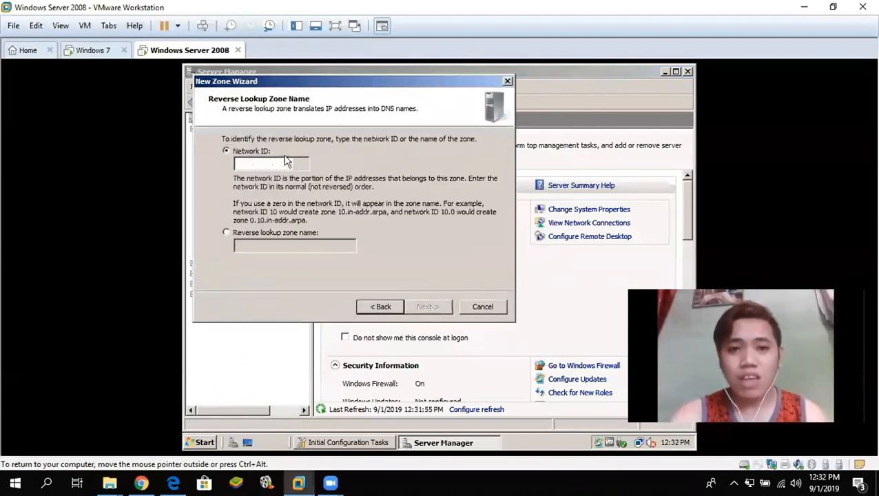
Set the zone's network ID to 127.0.0, keep the default dynamic update option and finish creating the zone.
{"action": "type", "text": "12"}
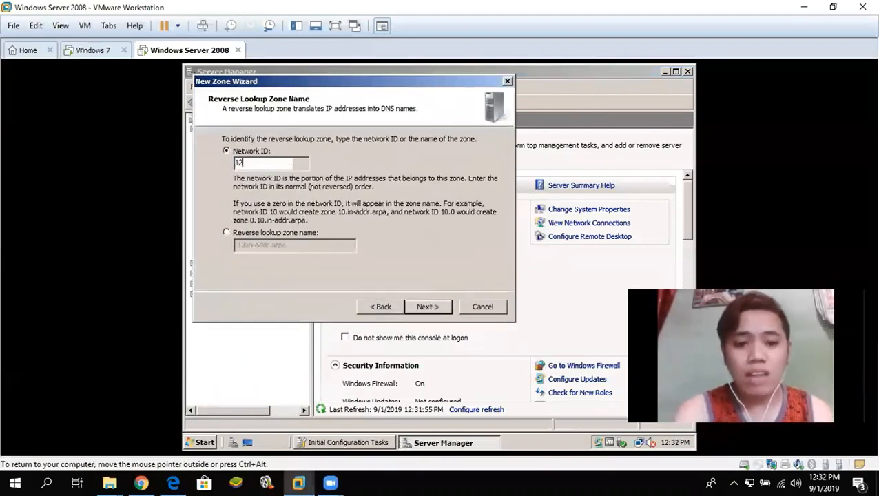
{"action": "type", "text": "7 .0 ."}
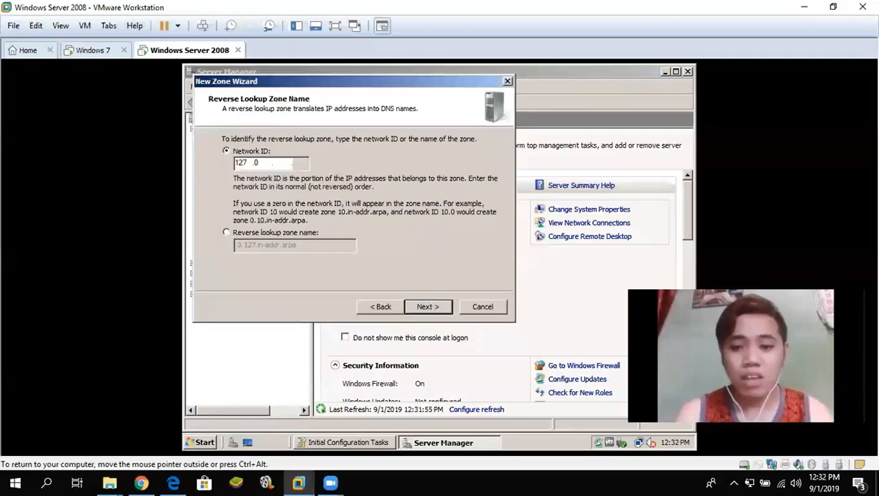
{"action": "type", "text": "0"}
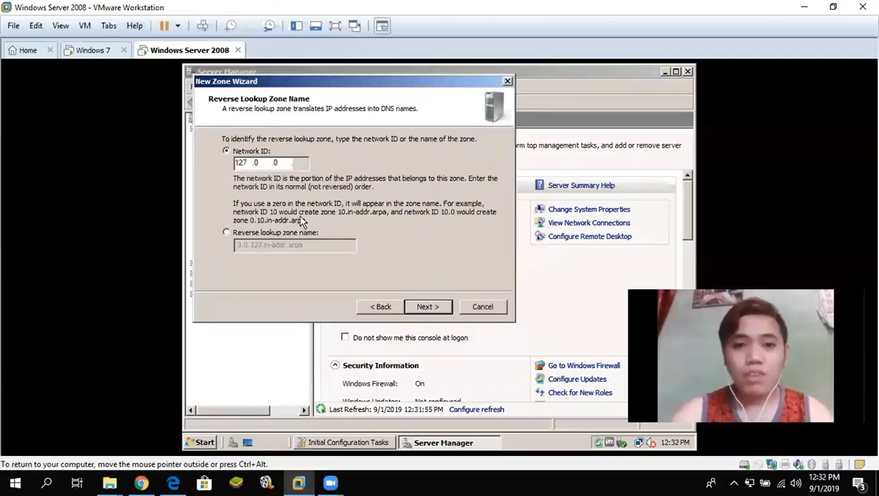
{"action": "left_click", "coordinate": [427, 306]}
{"action": "left_click", "coordinate": [427, 307]}
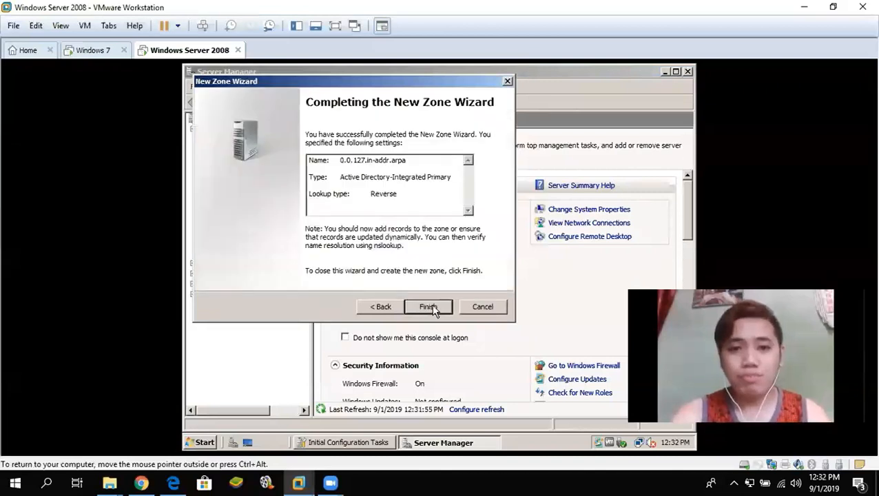
{"action": "left_click", "coordinate": [435, 308]}
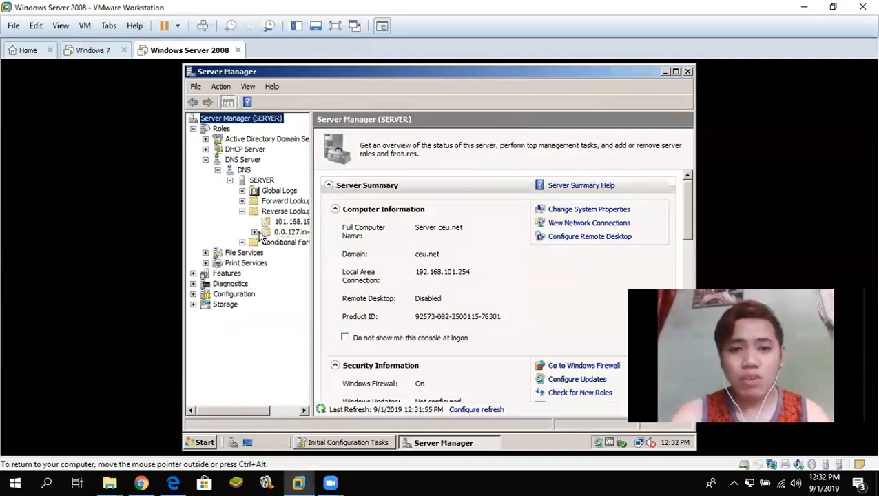
Start a new pointer (PTR) record in the 0.0.127.in-addr.arpa zone with host IP address 127.0.0.1.
{"action": "right_click", "coordinate": [284, 235]}
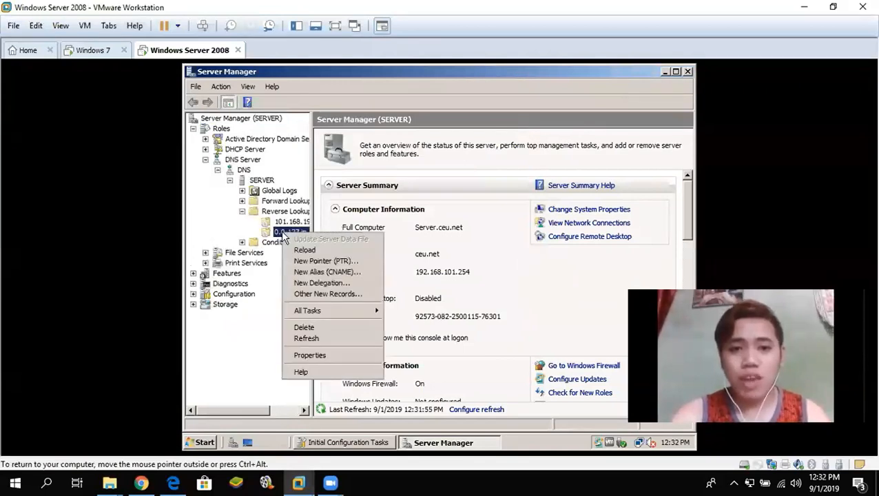
{"action": "left_click", "coordinate": [326, 262]}
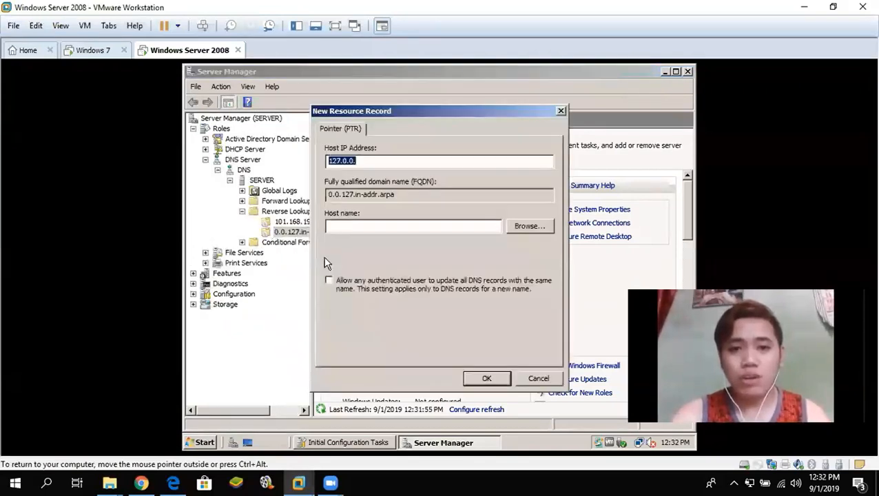
{"action": "left_click", "coordinate": [364, 162]}
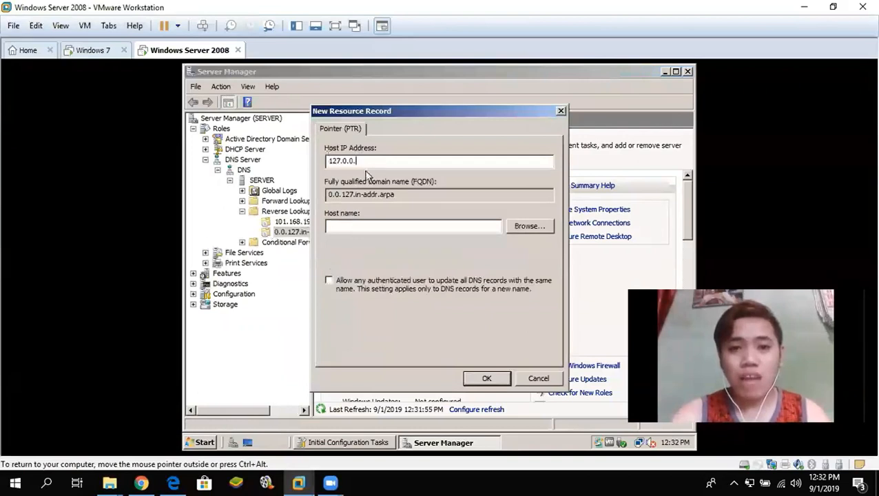
{"action": "type", "text": "1"}
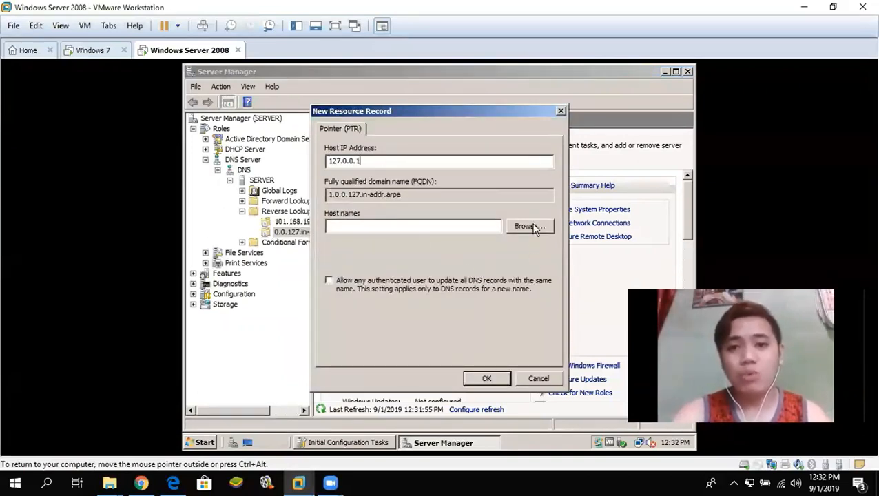
Choose the ceu.net forward zone's Start of Authority record, listed under All Records, as the 127.0.0.1 pointer's host name and create the record.
{"action": "left_click", "coordinate": [530, 227]}
{"action": "double_click", "coordinate": [350, 209]}
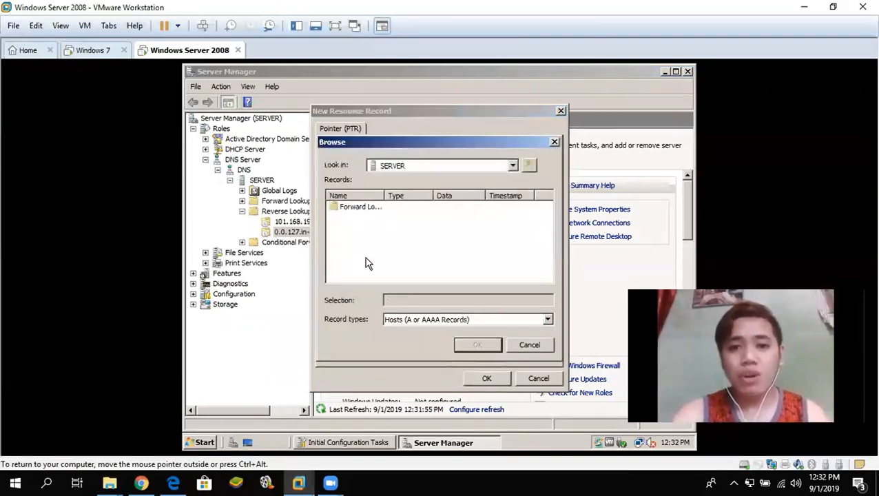
{"action": "double_click", "coordinate": [358, 208]}
{"action": "double_click", "coordinate": [352, 219]}
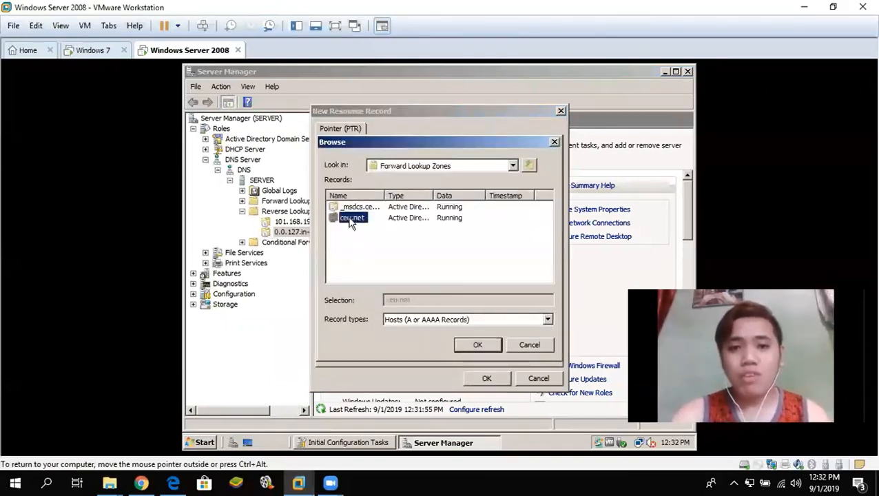
{"action": "left_click", "coordinate": [414, 320]}
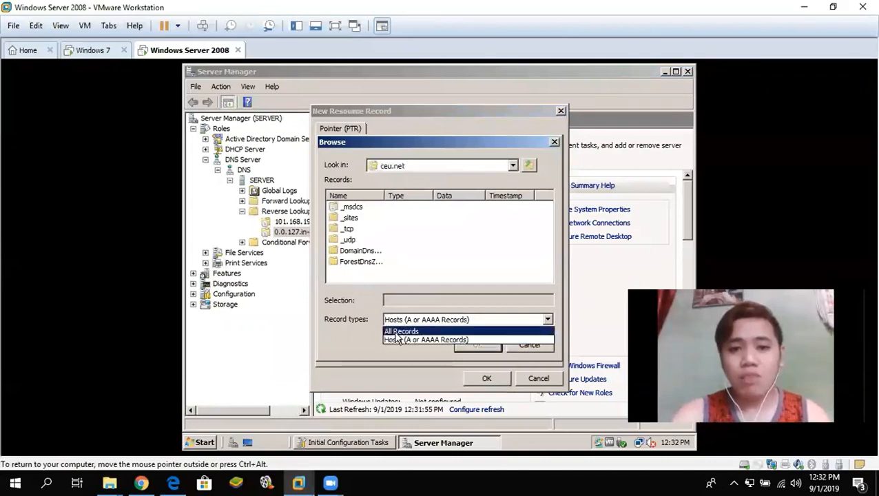
{"action": "left_click", "coordinate": [395, 330]}
{"action": "left_click", "coordinate": [355, 274]}
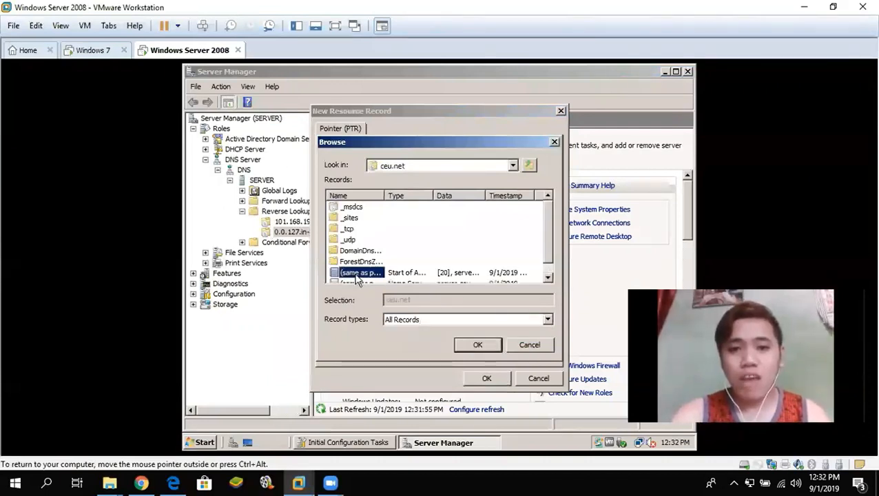
{"action": "left_click", "coordinate": [479, 346]}
{"action": "left_click", "coordinate": [486, 379]}
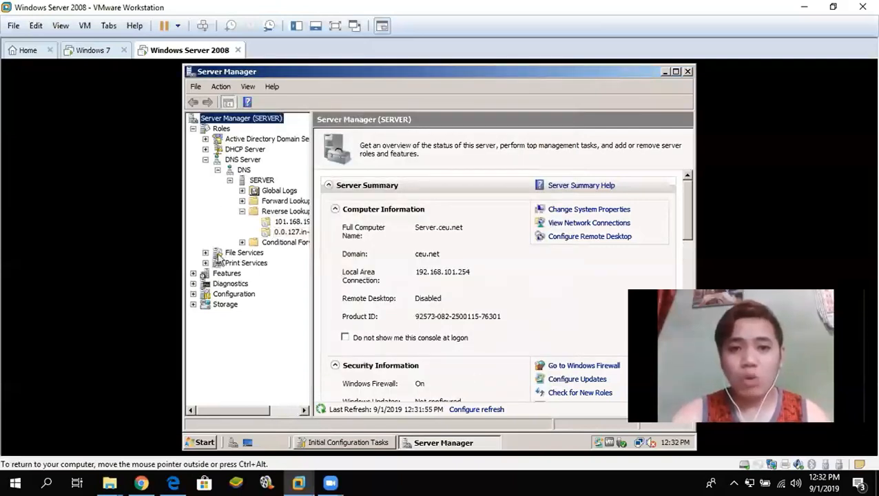
Close Server Manager and open a command prompt with cmd.
{"action": "left_click", "coordinate": [688, 72]}
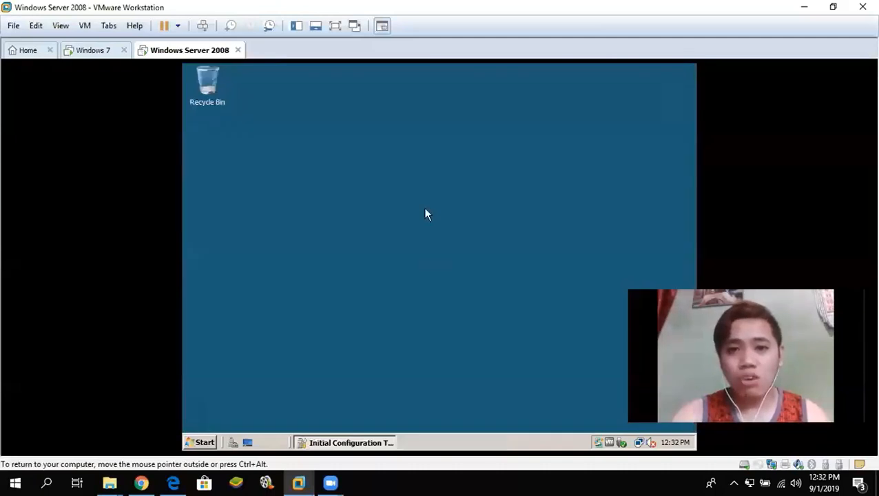
{"action": "left_click", "coordinate": [207, 442]}
{"action": "left_click", "coordinate": [259, 419]}
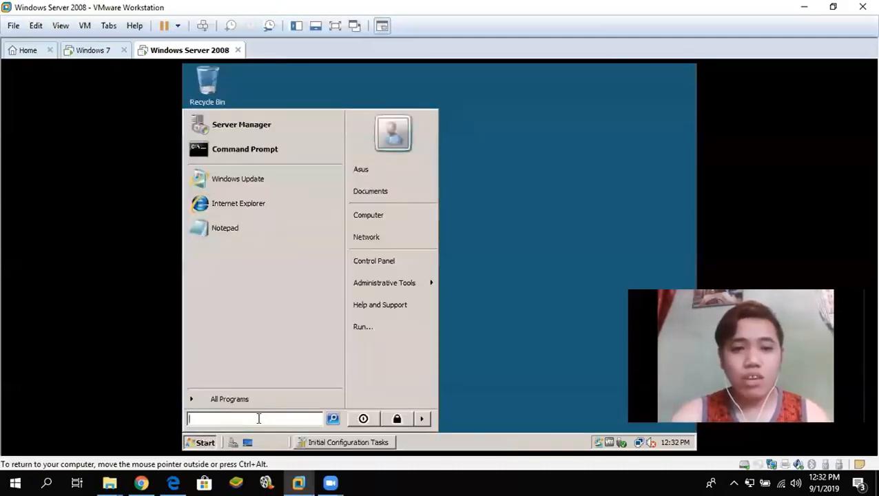
{"action": "type", "text": "cmd"}
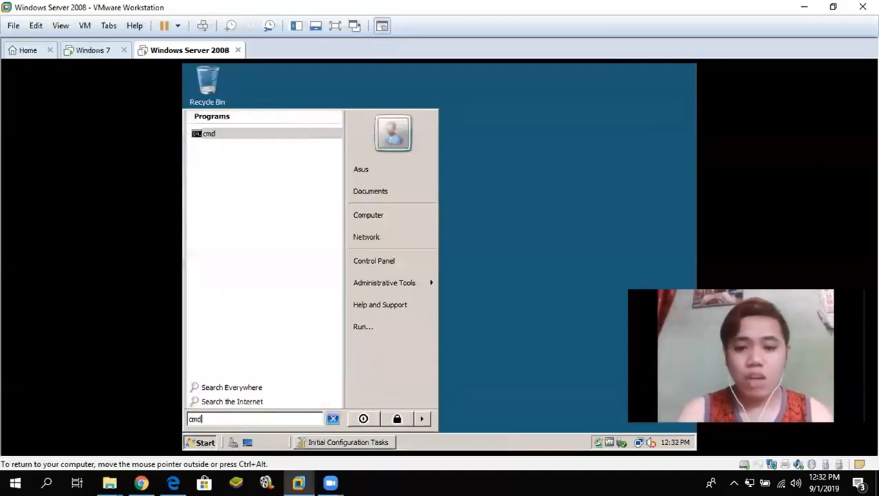
{"action": "key", "text": "Return"}
Run nslookup to check the default DNS server's name and address, and close the command prompt.
{"action": "type", "text": "nslo"}
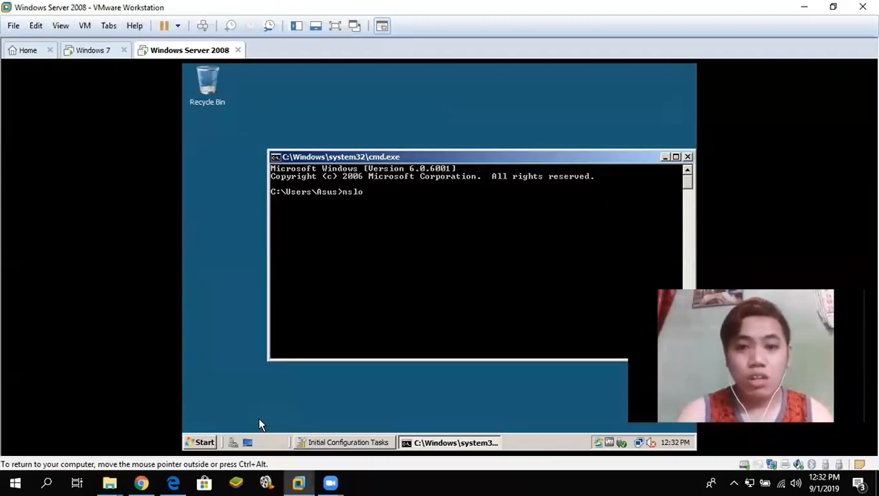
{"action": "type", "text": "okup"}
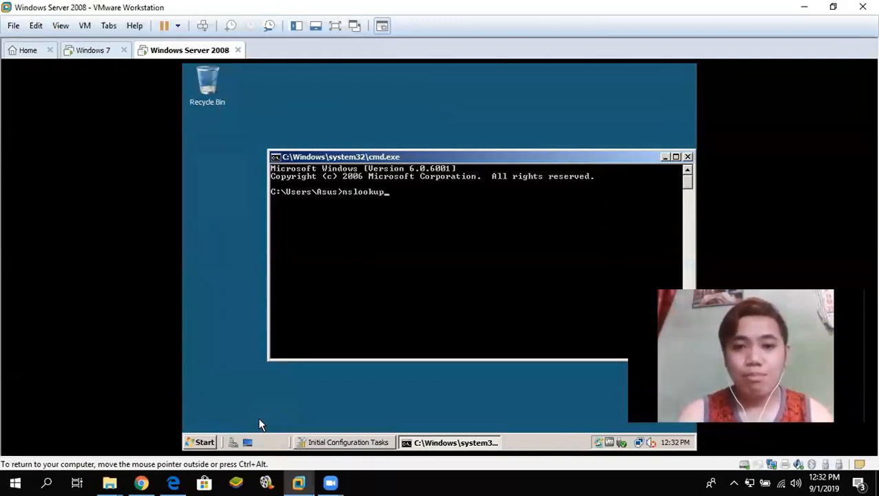
{"action": "key", "text": "Return"}
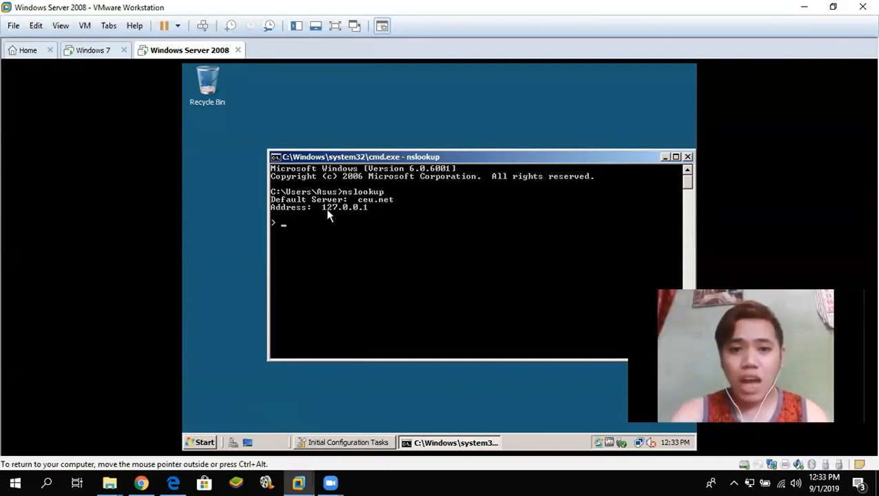
{"action": "left_click", "coordinate": [688, 158]}
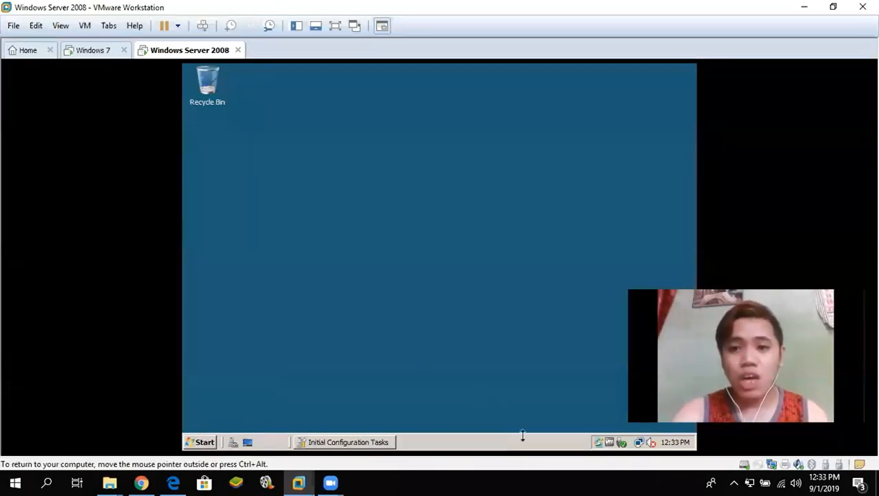
Open the Internet Protocol Version 4 (TCP/IPv4) properties of the Local Area Connection through Network and Sharing Center, allowing the permission request.
{"action": "right_click", "coordinate": [640, 445]}
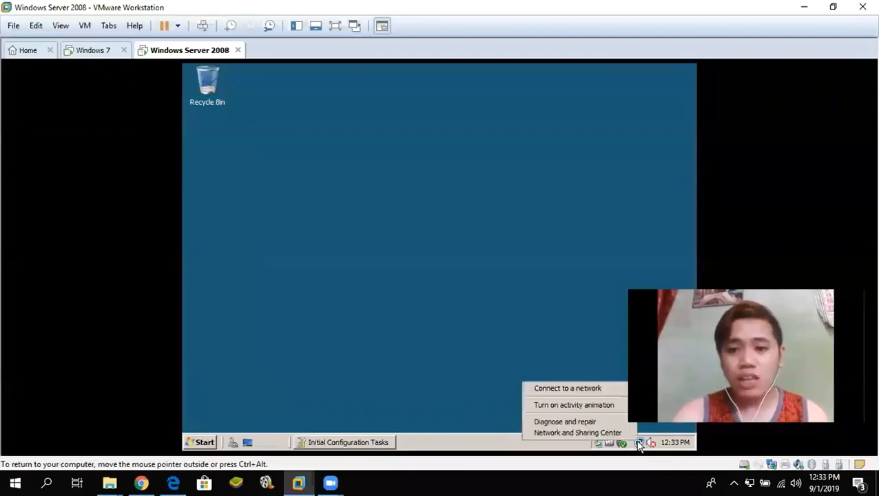
{"action": "left_click", "coordinate": [557, 437]}
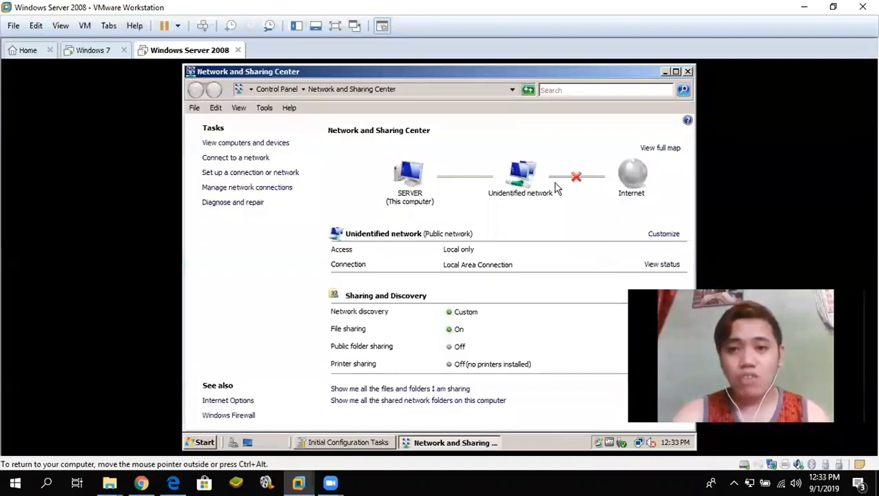
{"action": "left_click", "coordinate": [663, 266]}
{"action": "left_click", "coordinate": [354, 362]}
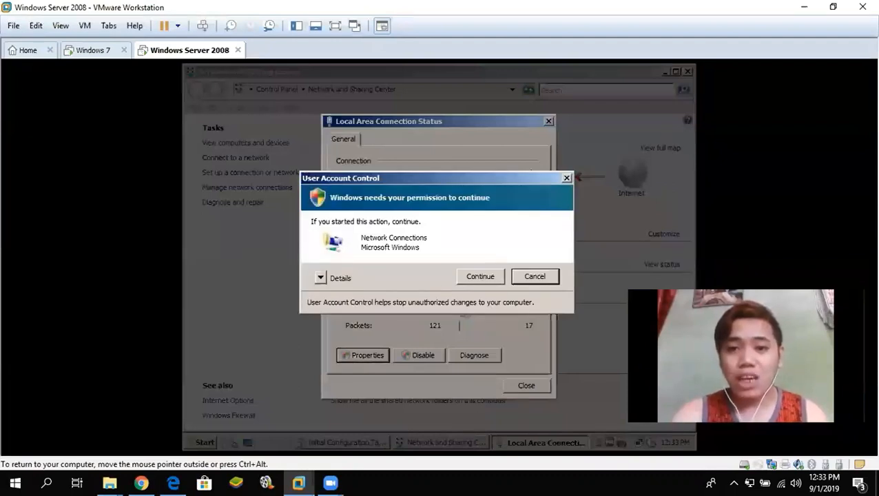
{"action": "left_click", "coordinate": [475, 274]}
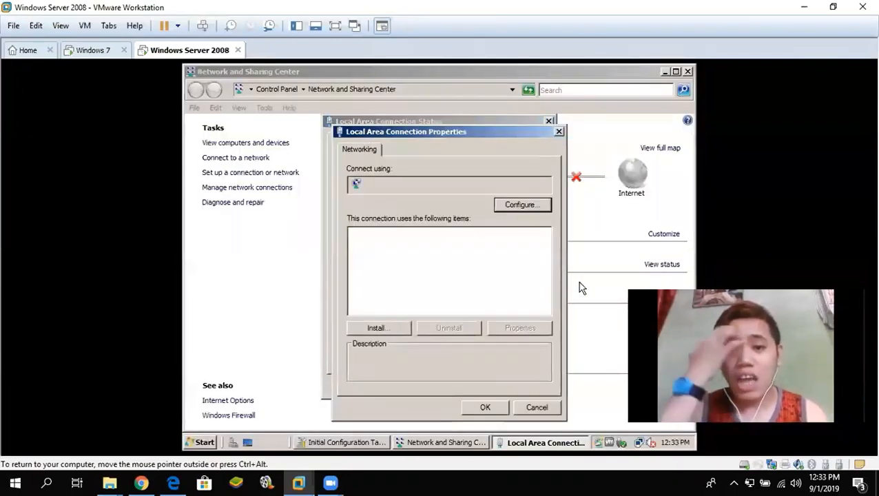
{"action": "left_click", "coordinate": [445, 279]}
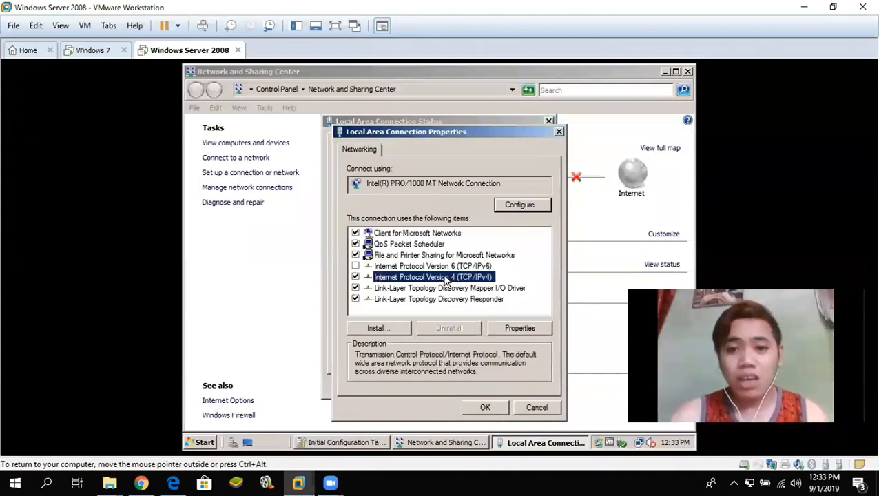
{"action": "left_click", "coordinate": [520, 328]}
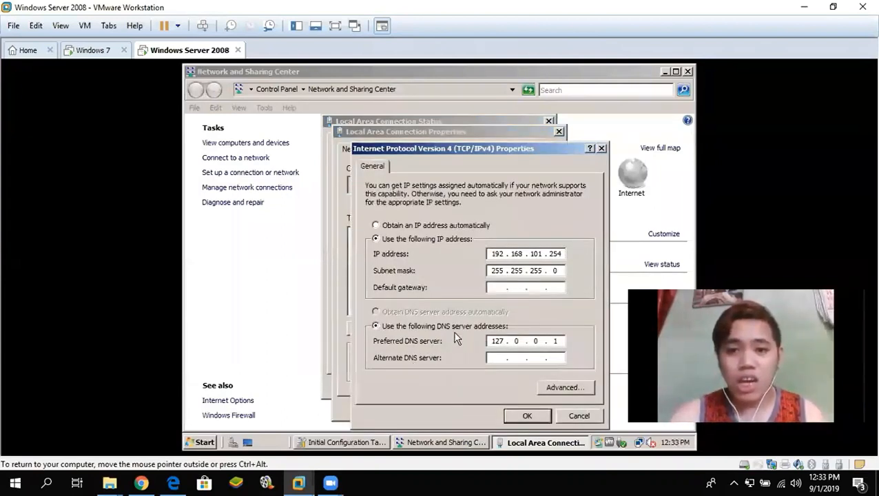
Set the preferred DNS server to 192.168.101.254, apply it, and close the connection windows and Network and Sharing Center.
{"action": "left_click", "coordinate": [504, 343]}
{"action": "key", "text": "BackSpace"}
{"action": "key", "text": "BackSpace"}
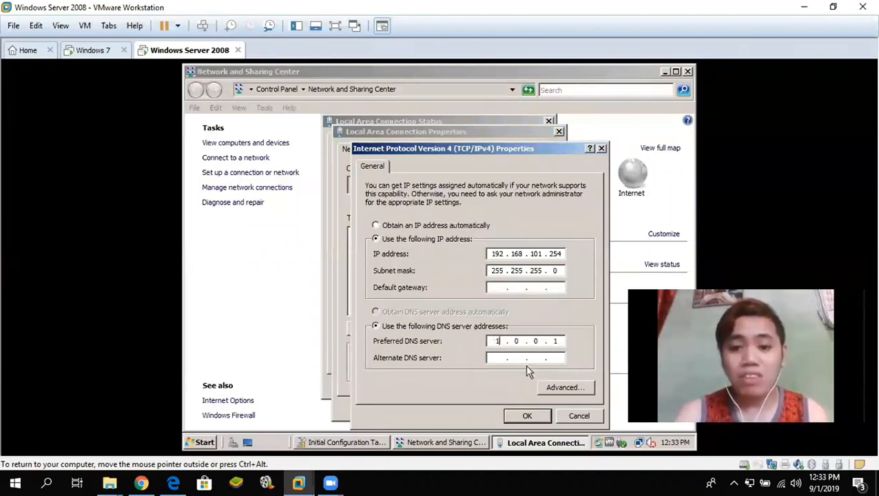
{"action": "type", "text": "92 . "}
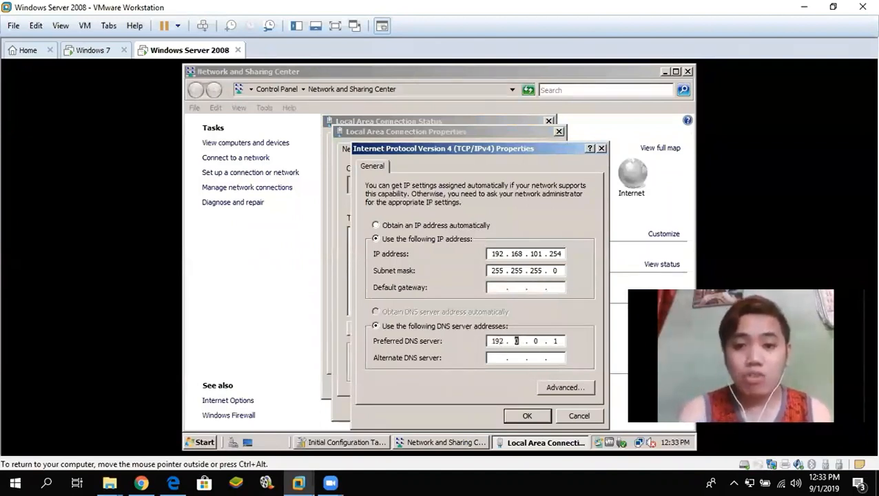
{"action": "type", "text": "168 . "}
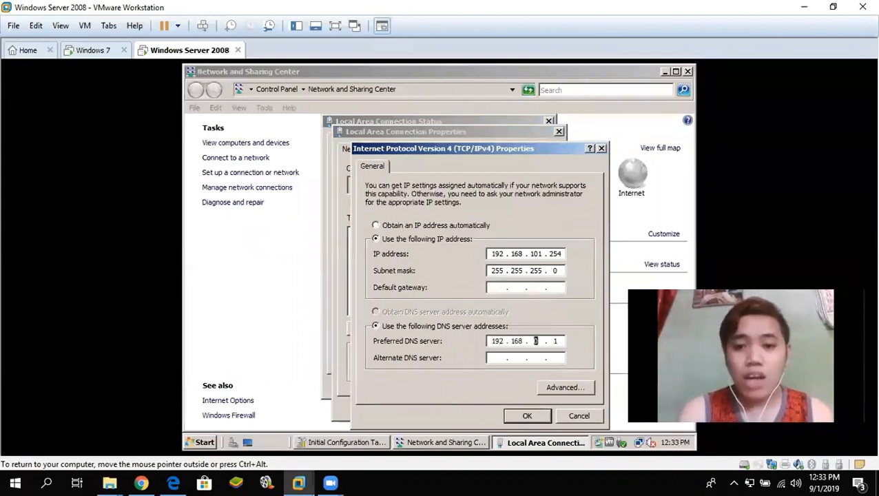
{"action": "type", "text": "101 . "}
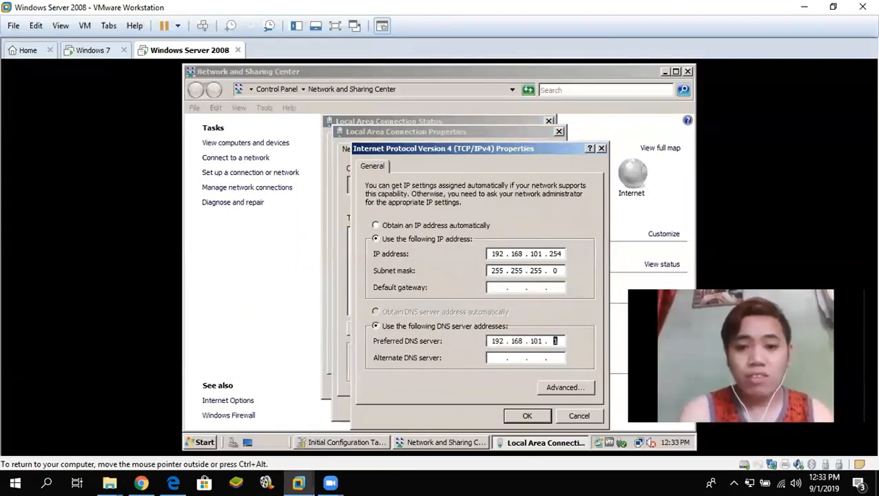
{"action": "type", "text": "254"}
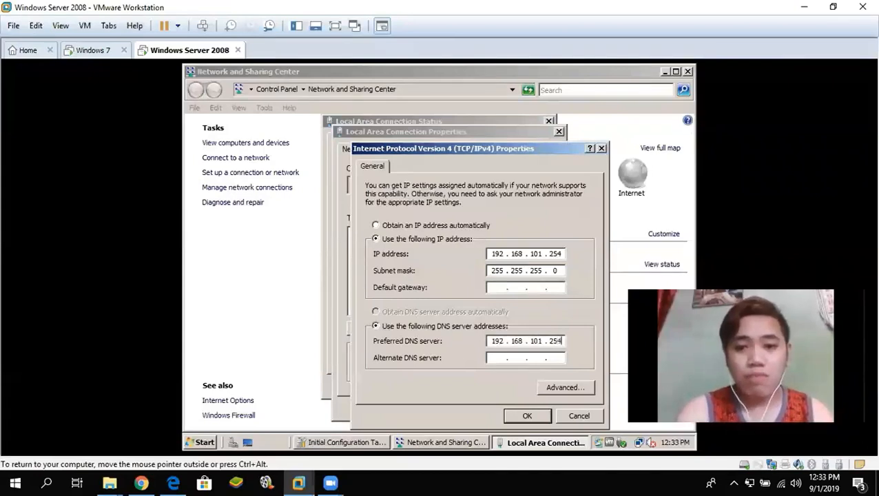
{"action": "left_click", "coordinate": [526, 417]}
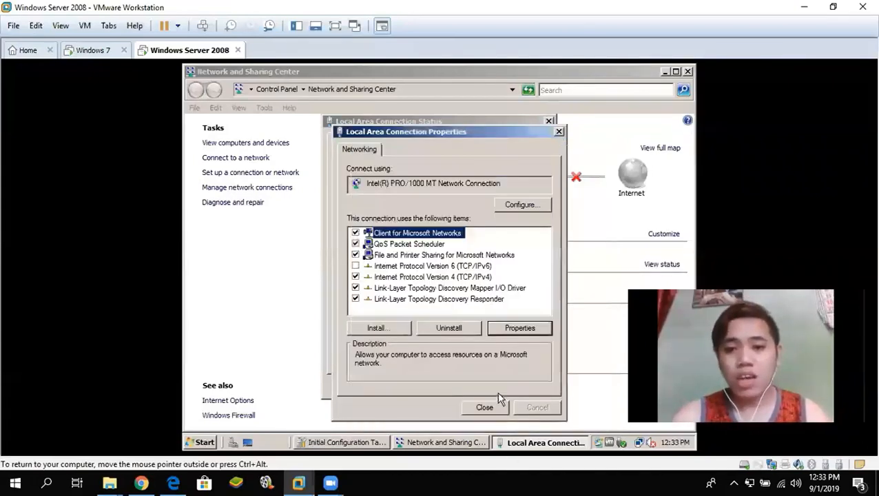
{"action": "left_click", "coordinate": [484, 407]}
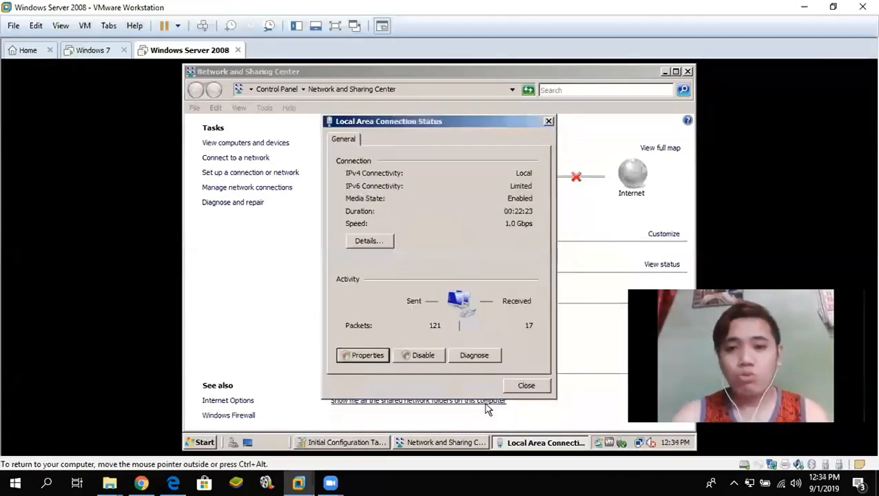
{"action": "left_click", "coordinate": [549, 121]}
{"action": "left_click", "coordinate": [687, 72]}
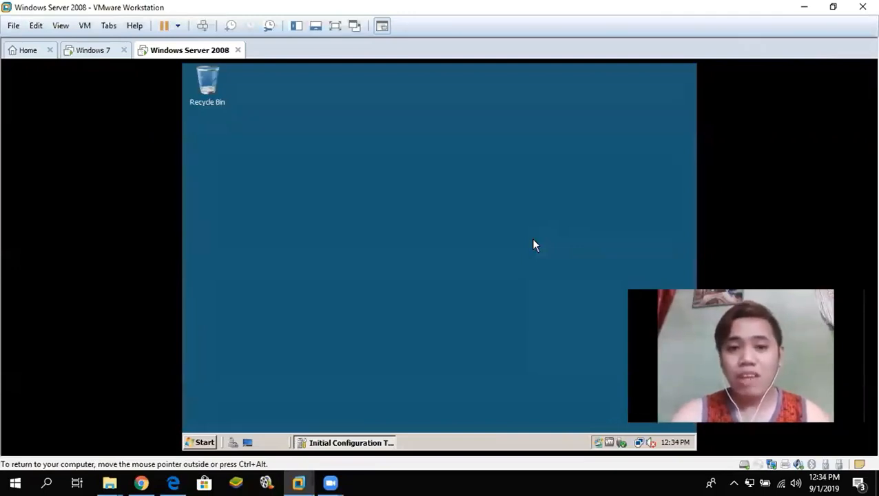
Review the installed roles in Initial Configuration Tasks, minimize it, and open Active Directory Users and Computers with permission granted.
{"action": "left_click", "coordinate": [355, 445]}
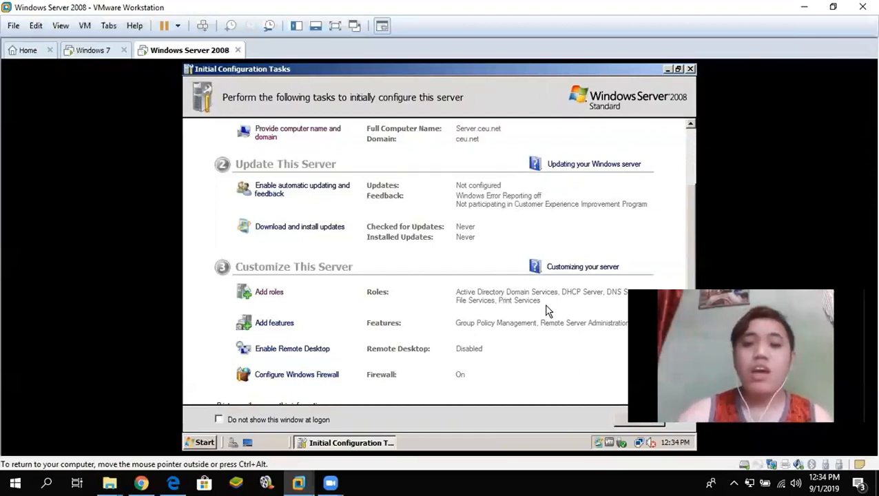
{"action": "left_click", "coordinate": [667, 69]}
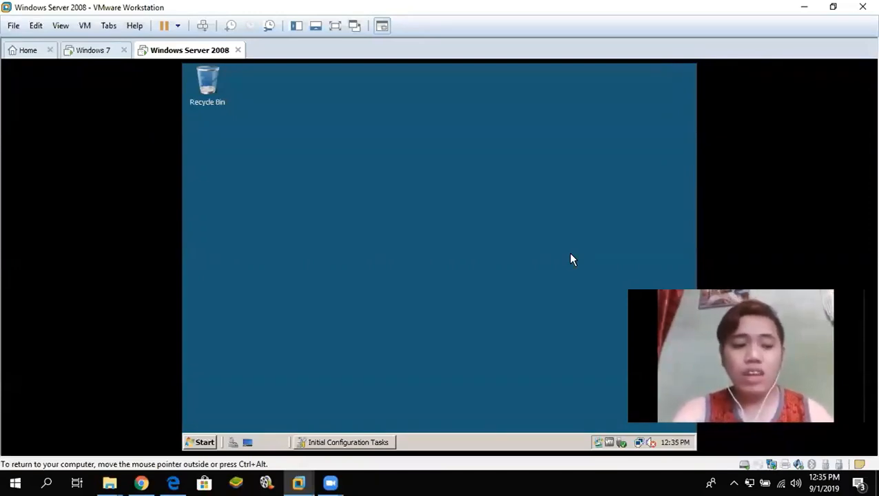
{"action": "left_click", "coordinate": [204, 444]}
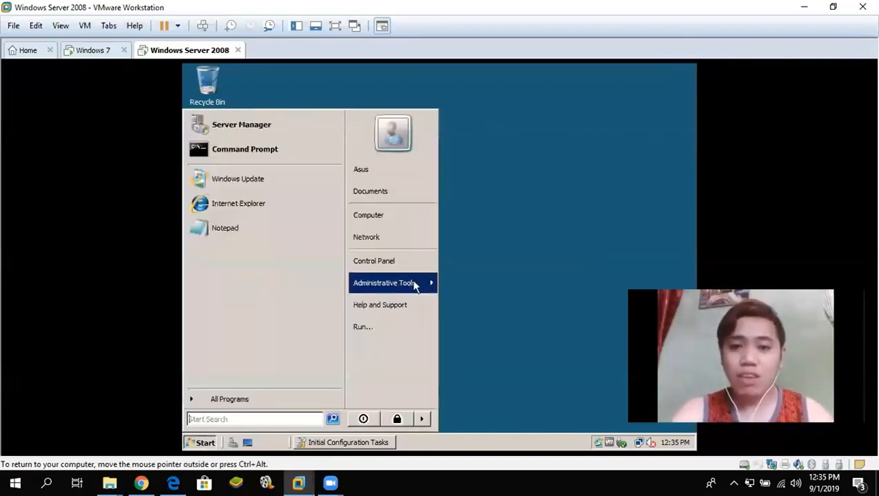
{"action": "mouse_move", "coordinate": [415, 286]}
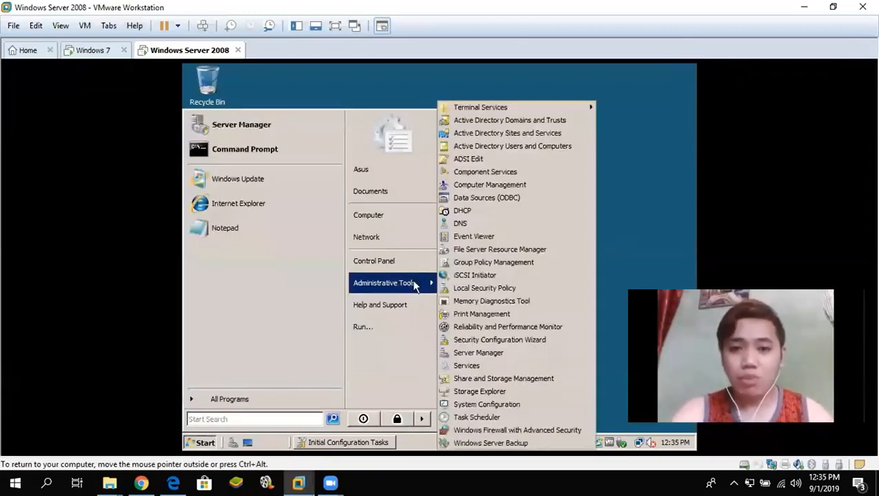
{"action": "left_click", "coordinate": [518, 148]}
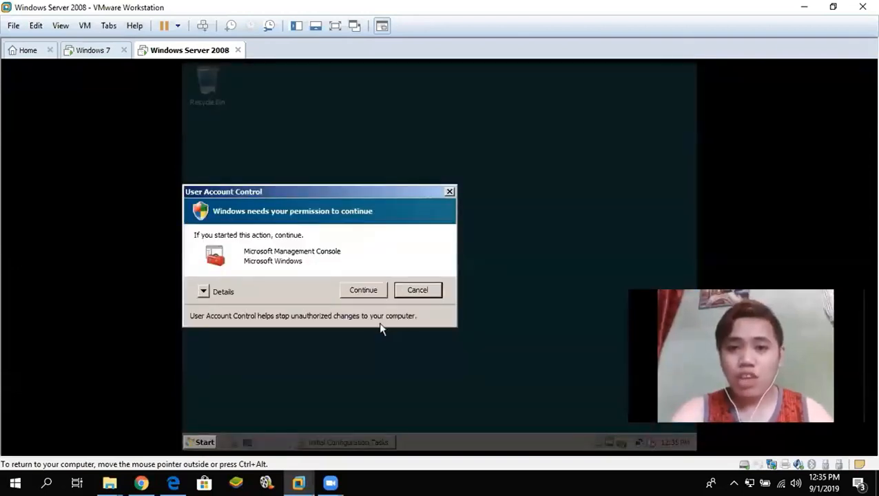
{"action": "left_click", "coordinate": [363, 290]}
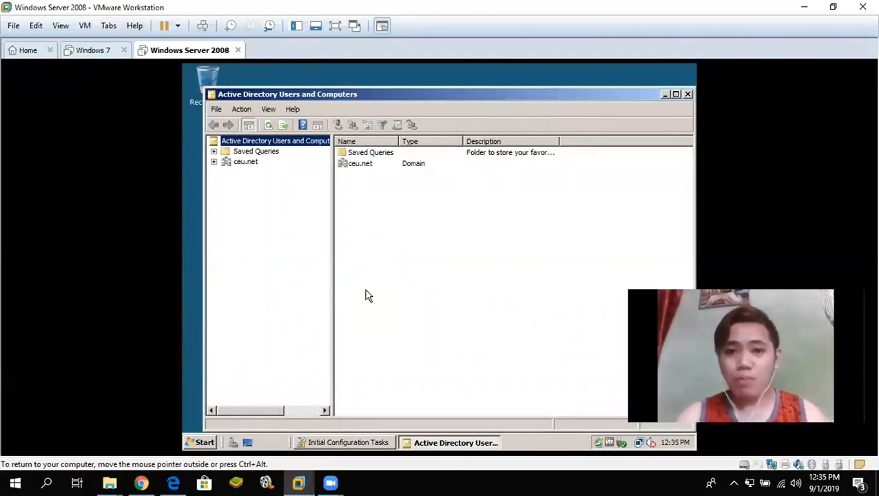
Create an organizational unit named 201_Lab_Users in the ceu.net domain, protected from accidental deletion.
{"action": "left_click", "coordinate": [213, 161]}
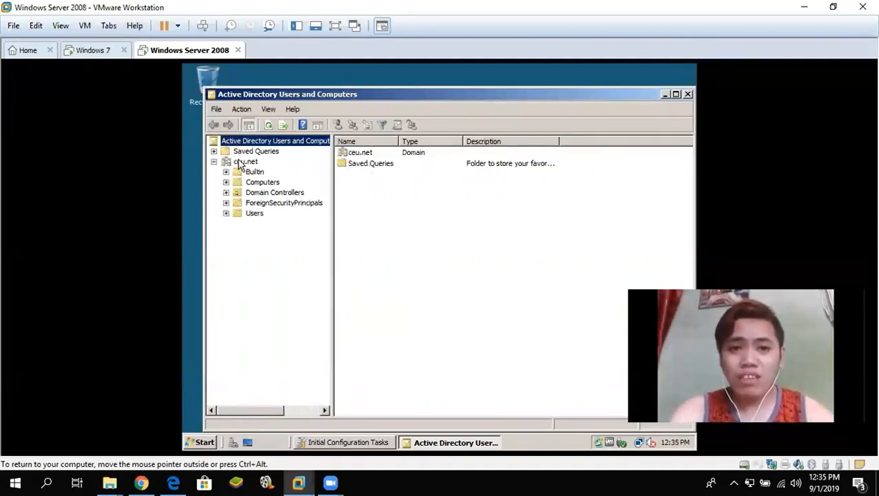
{"action": "right_click", "coordinate": [239, 164]}
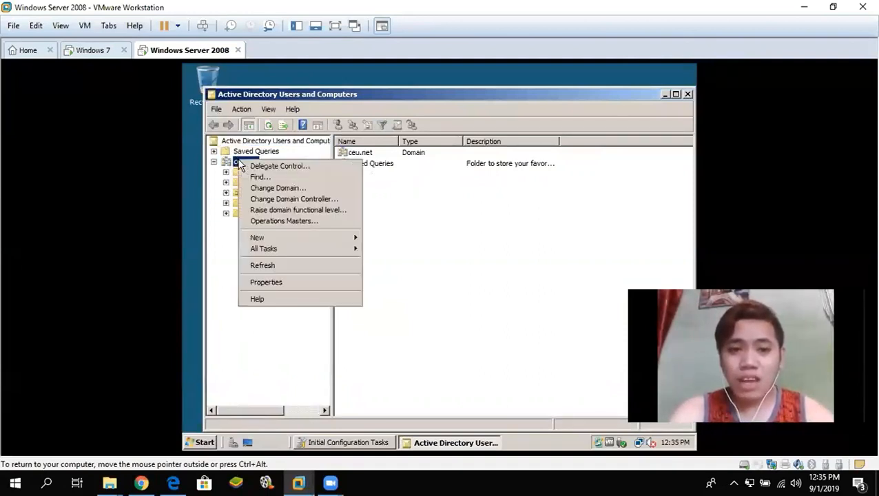
{"action": "mouse_move", "coordinate": [301, 246]}
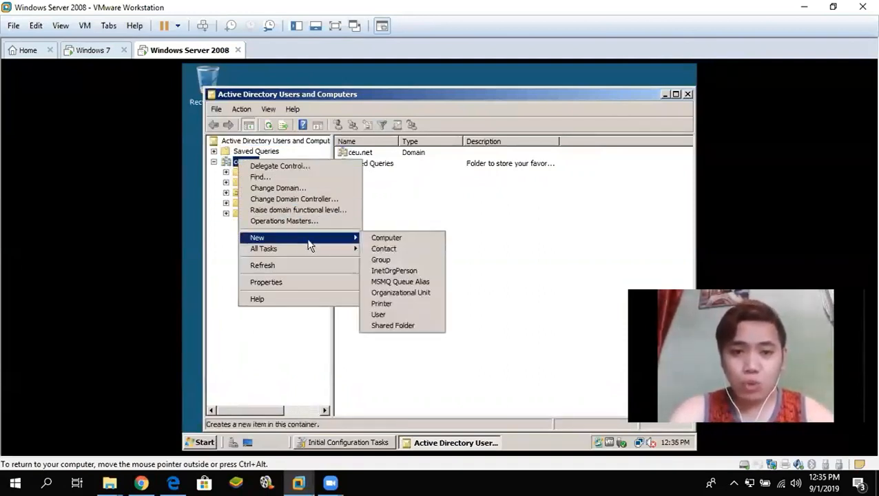
{"action": "left_click", "coordinate": [388, 293]}
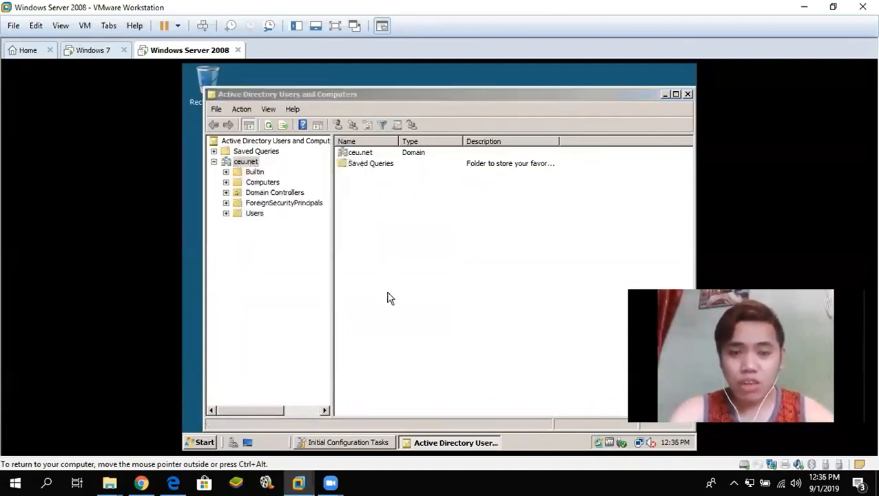
{"action": "type", "text": "Lab_Users"}
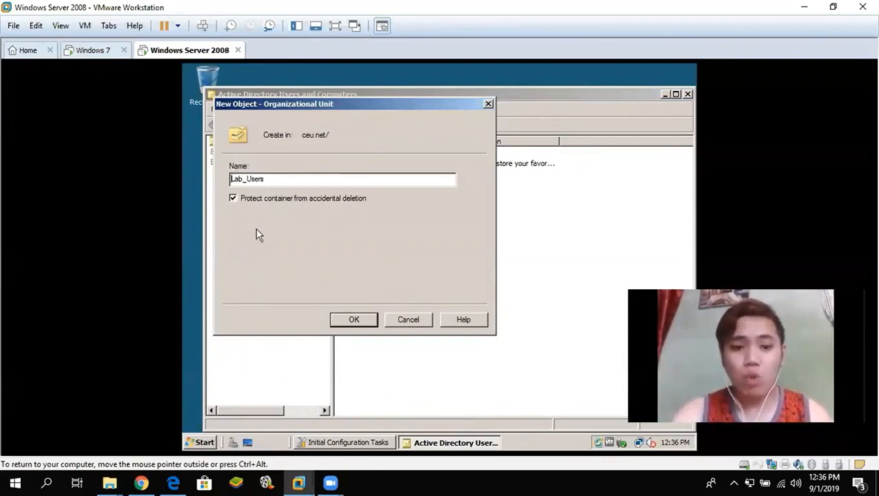
{"action": "type", "text": "201"}
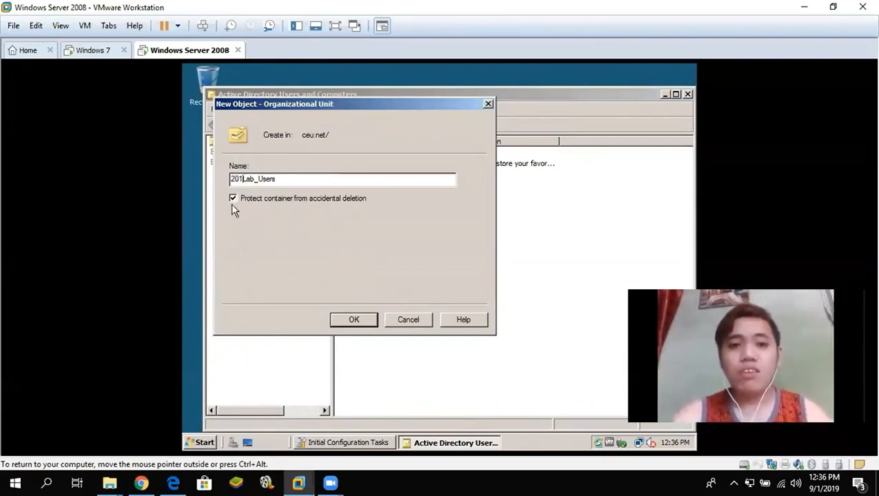
{"action": "left_click", "coordinate": [245, 179]}
{"action": "type", "text": "_"}
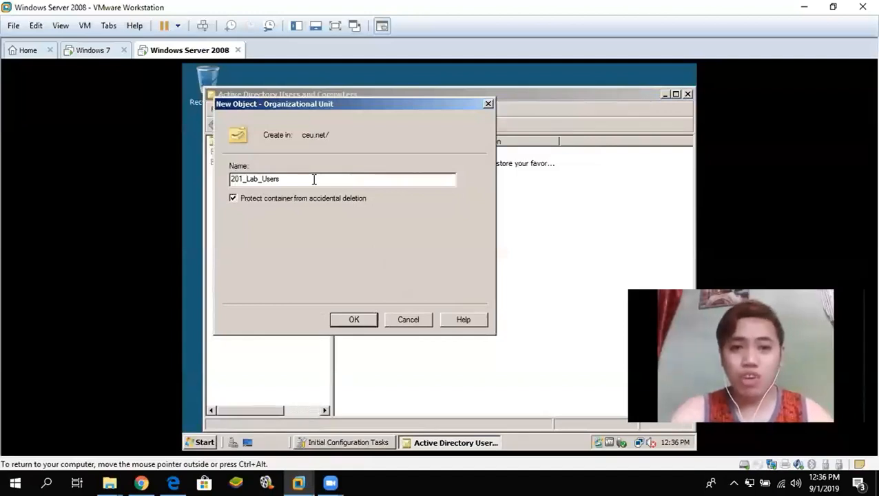
{"action": "left_click", "coordinate": [354, 321]}
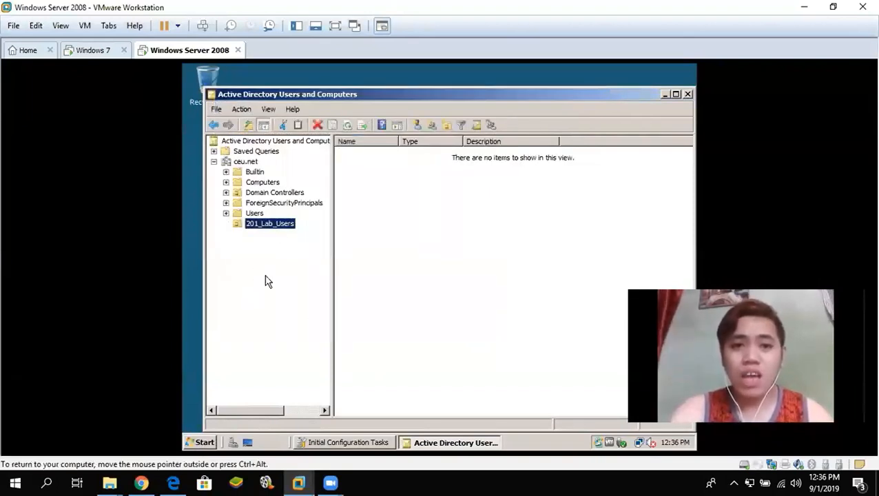
{"action": "left_click", "coordinate": [242, 215]}
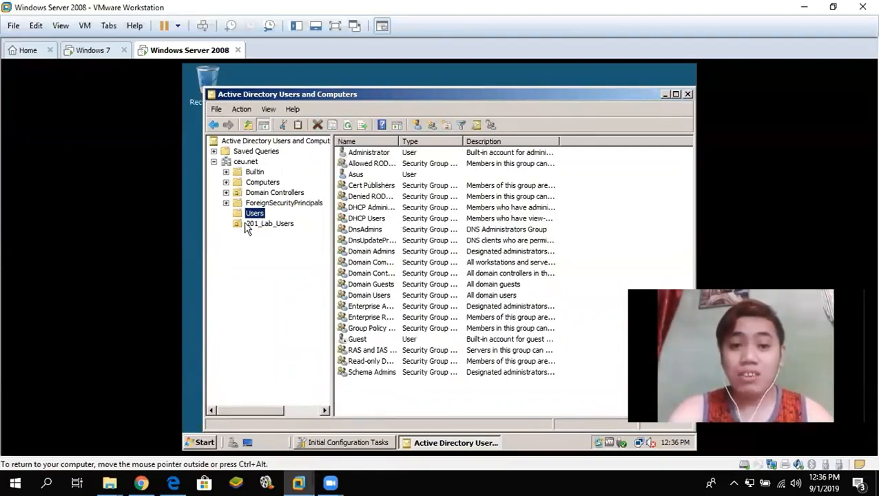
{"action": "left_click", "coordinate": [282, 225]}
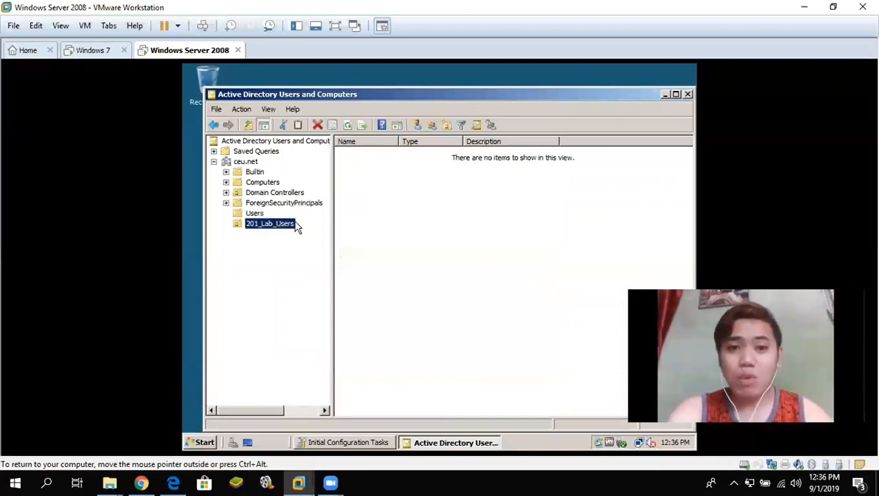
{"action": "left_click", "coordinate": [393, 179]}
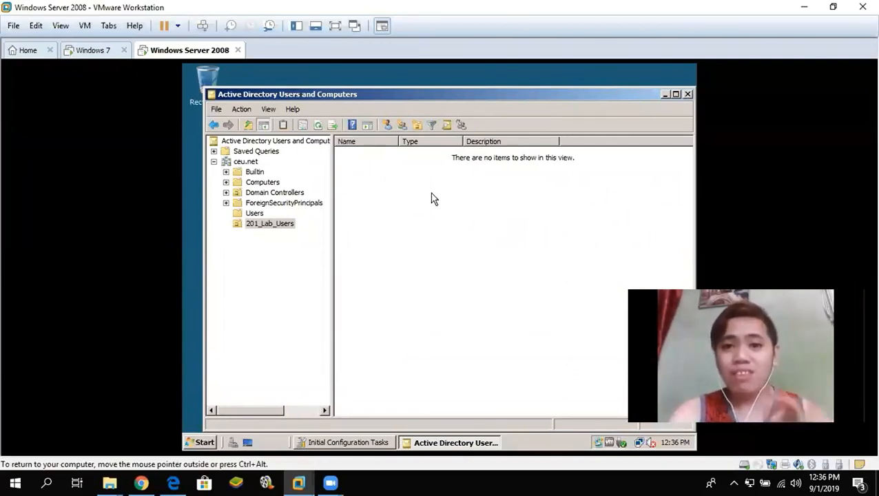
{"action": "right_click", "coordinate": [376, 170]}
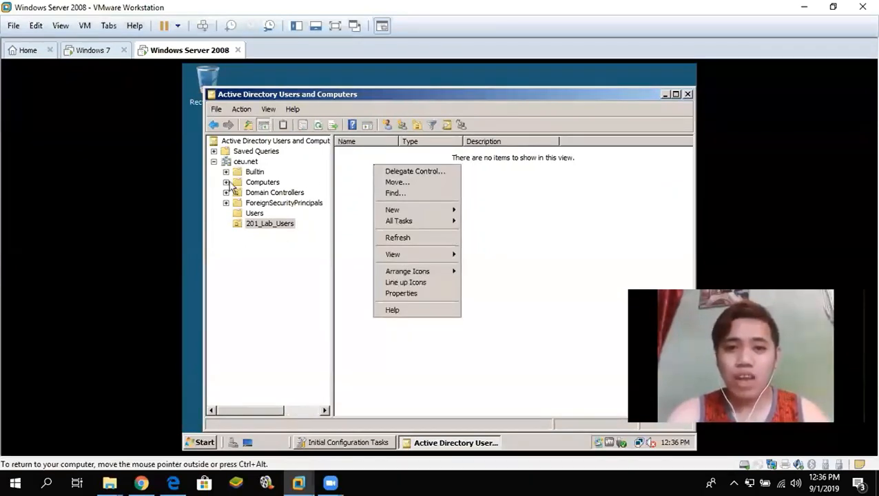
{"action": "left_click", "coordinate": [598, 192]}
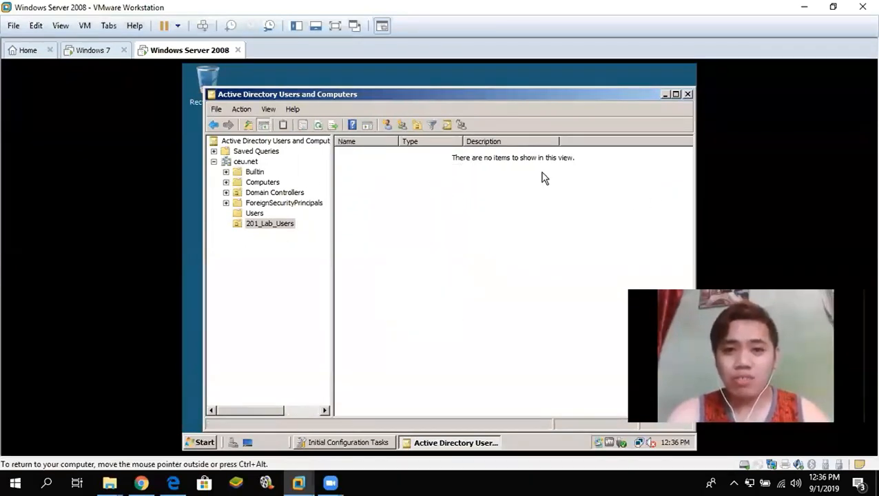
Start a new user in the 201_Lab_Users organizational unit with User1 as first name and logon name, and proceed to the password page.
{"action": "right_click", "coordinate": [374, 179]}
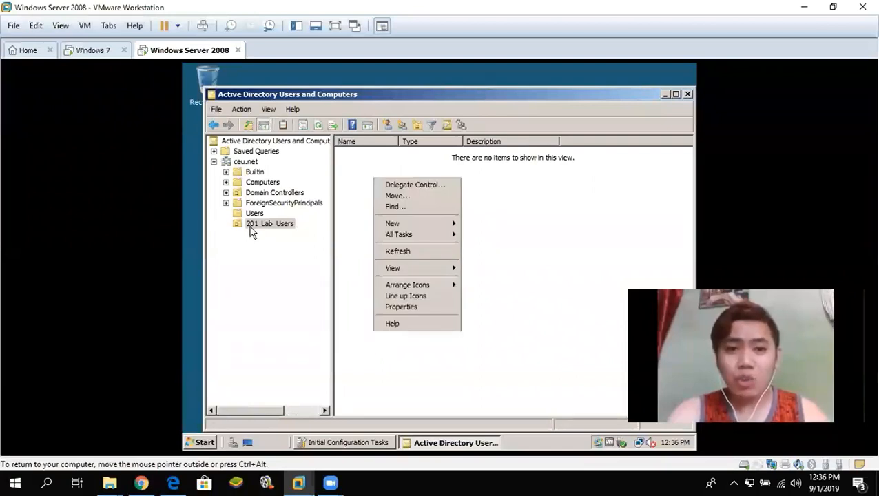
{"action": "mouse_move", "coordinate": [407, 228]}
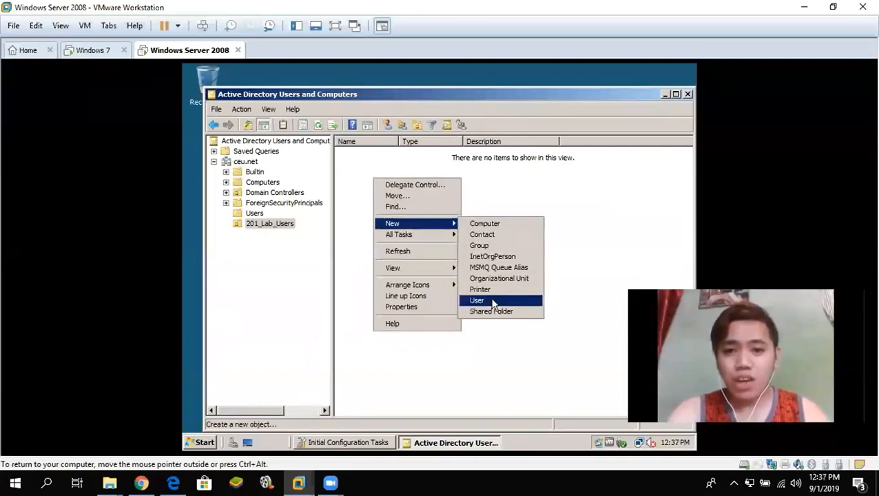
{"action": "left_click", "coordinate": [494, 301]}
{"action": "left_click_drag", "start_coordinate": [376, 110], "coordinate": [561, 152]}
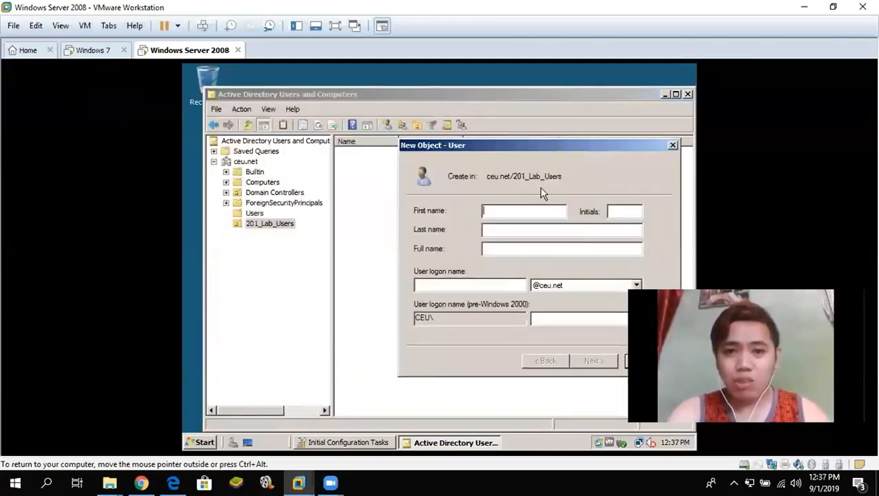
{"action": "type", "text": "User1"}
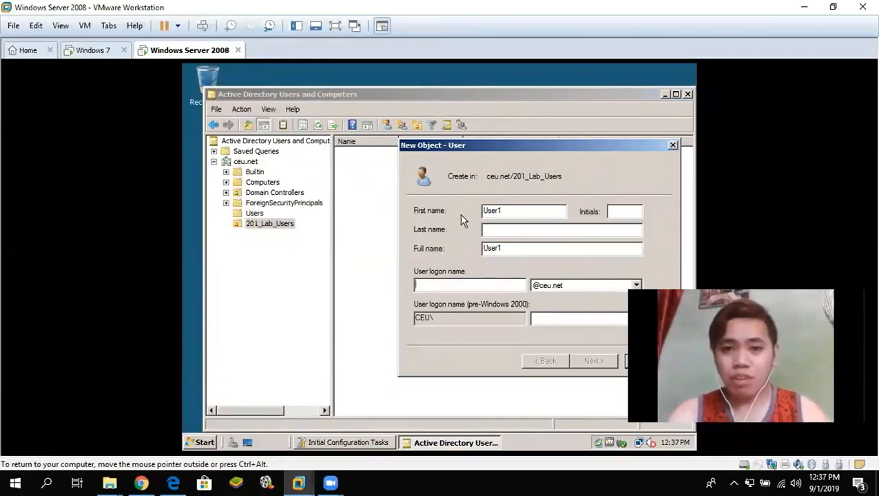
{"action": "type", "text": "User1"}
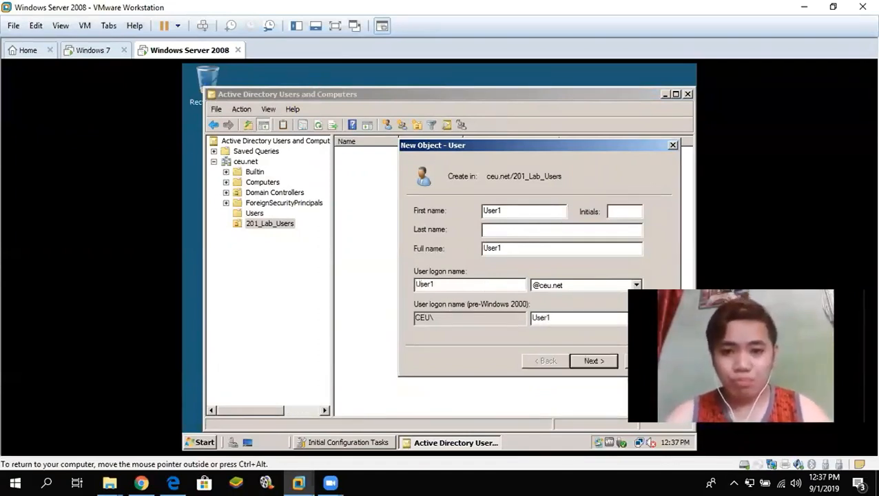
{"action": "left_click_drag", "start_coordinate": [614, 149], "coordinate": [572, 137]}
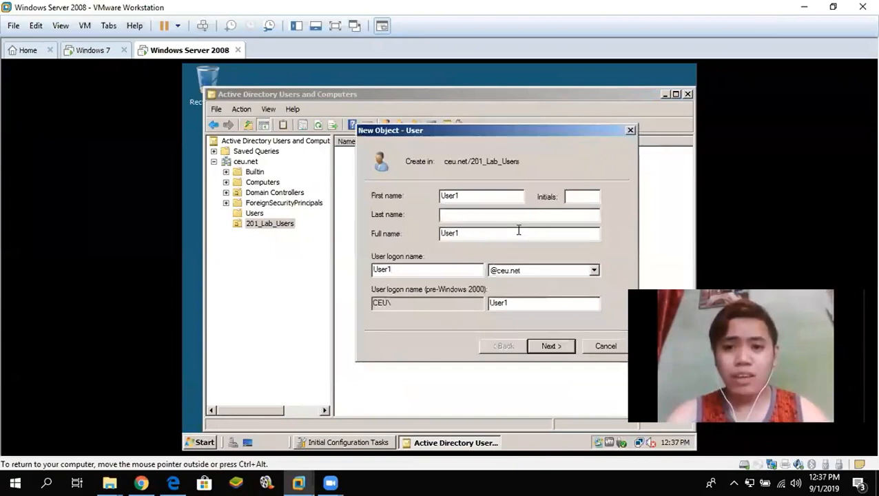
{"action": "left_click", "coordinate": [553, 347]}
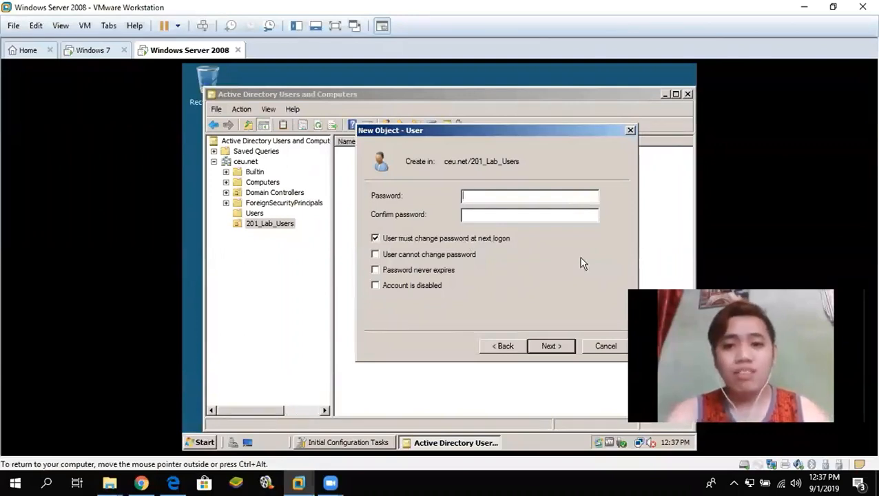
Enter and confirm User1's password, turn off the password change at next logon, set the password to never expire, and finish creating the account.
{"action": "left_click", "coordinate": [375, 240]}
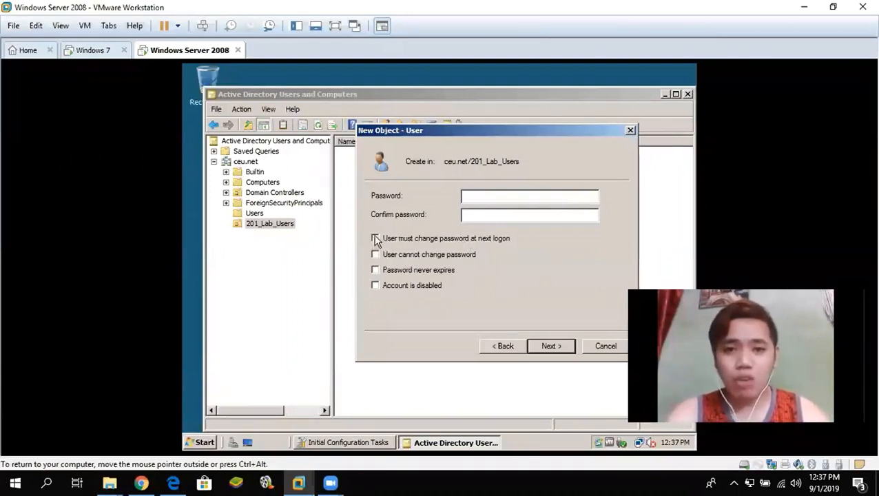
{"action": "left_click", "coordinate": [503, 199]}
{"action": "type", "text": "•••••••••"}
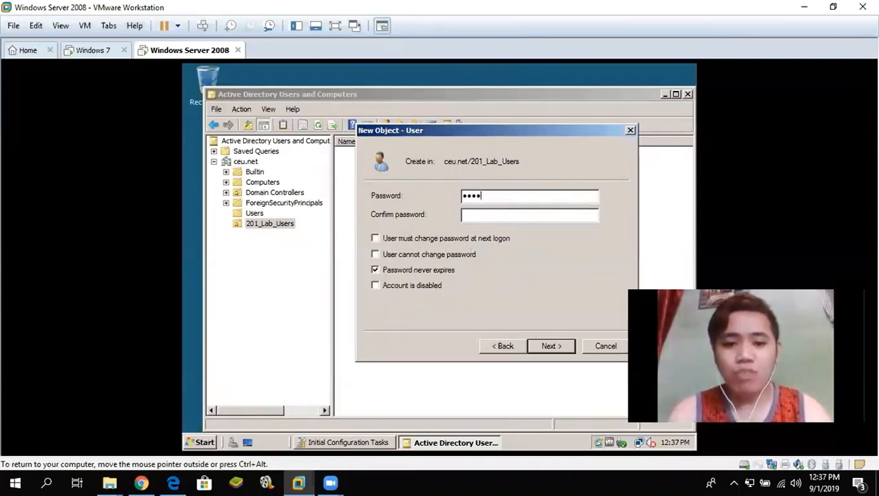
{"action": "type", "text": "•"}
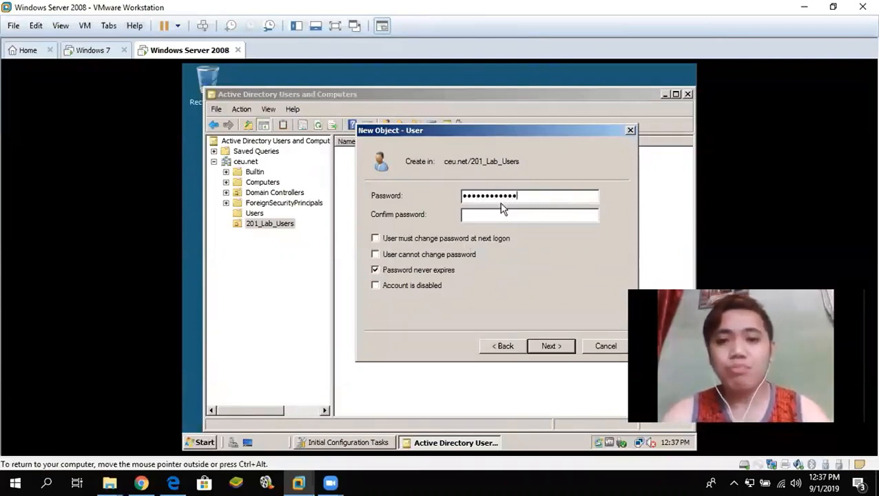
{"action": "type", "text": "•••••••"}
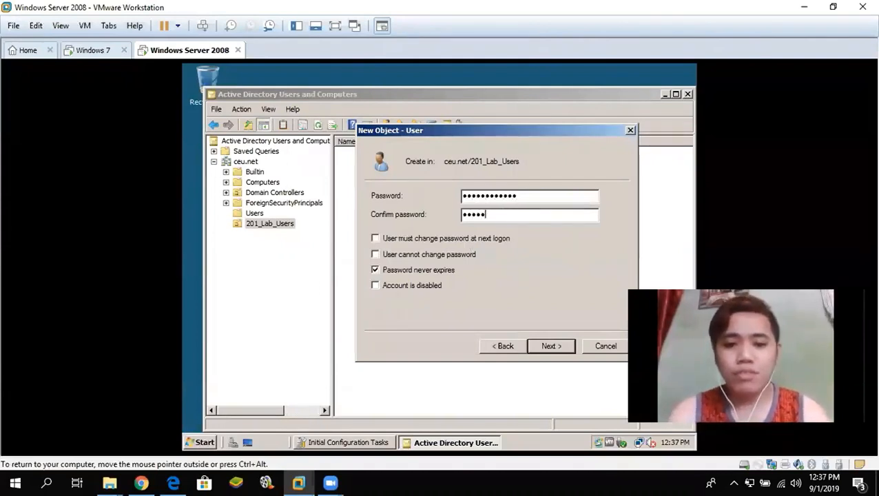
{"action": "left_click", "coordinate": [552, 346]}
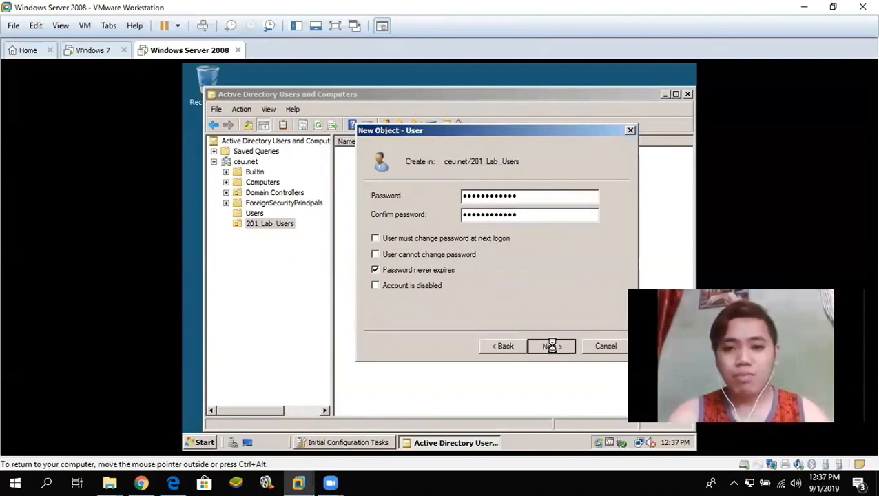
{"action": "left_click", "coordinate": [551, 346]}
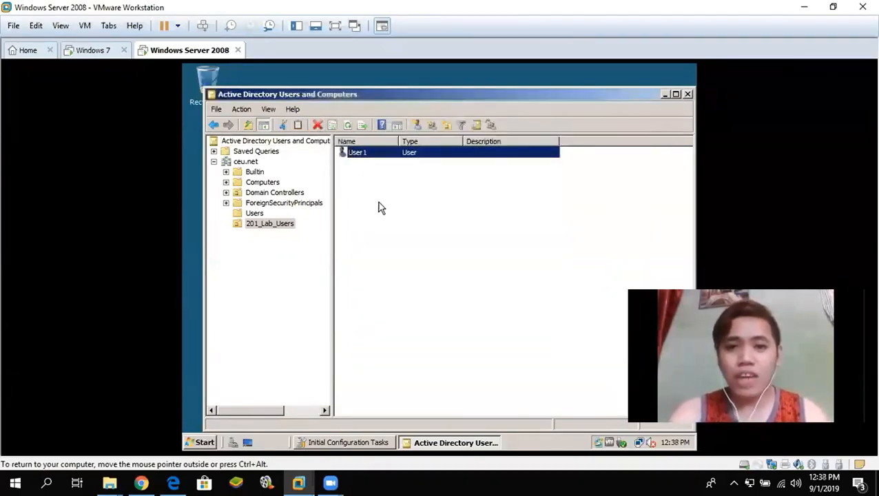
Start another user in 201_Lab_Users with User2 as first name and logon name, and proceed to the password page.
{"action": "left_click", "coordinate": [381, 208]}
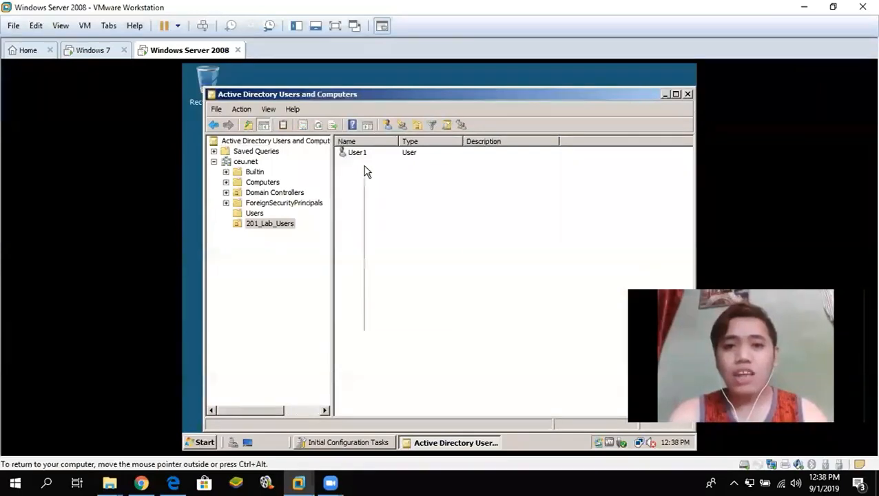
{"action": "right_click", "coordinate": [365, 170]}
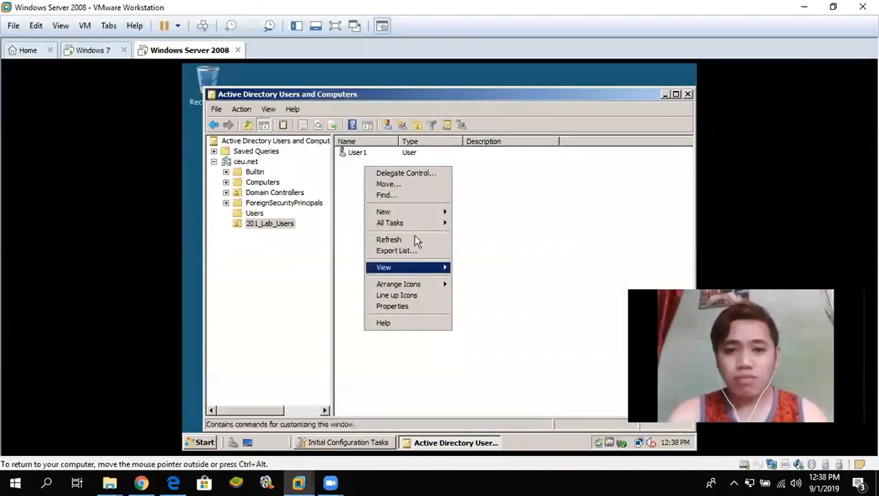
{"action": "mouse_move", "coordinate": [412, 213]}
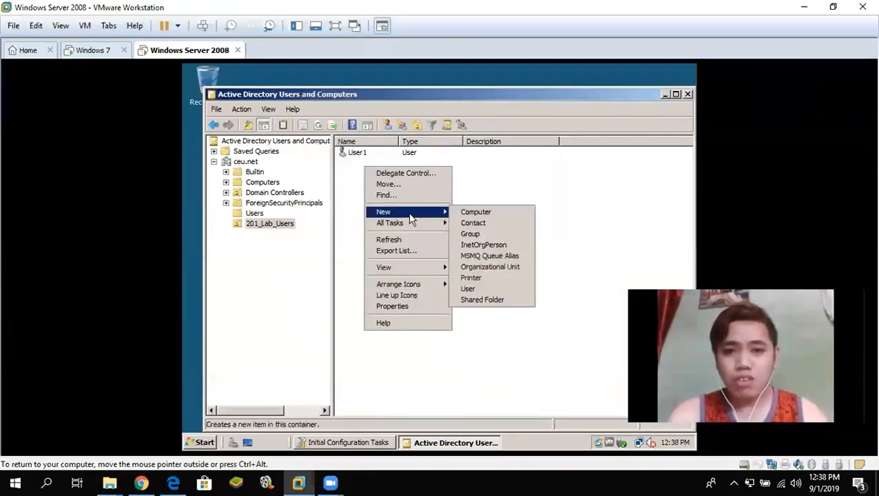
{"action": "left_click", "coordinate": [499, 290]}
{"action": "left_click_drag", "start_coordinate": [352, 108], "coordinate": [425, 156]}
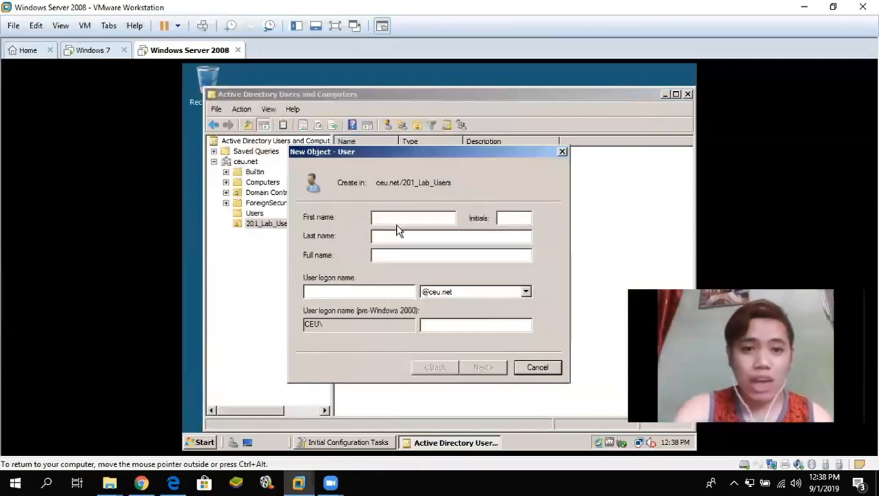
{"action": "type", "text": "User2"}
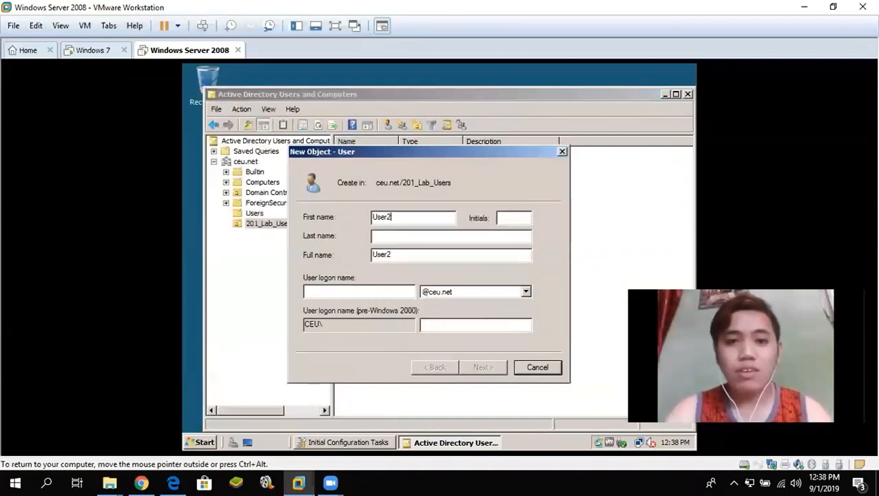
{"action": "left_click", "coordinate": [336, 291]}
{"action": "type", "text": "Us"}
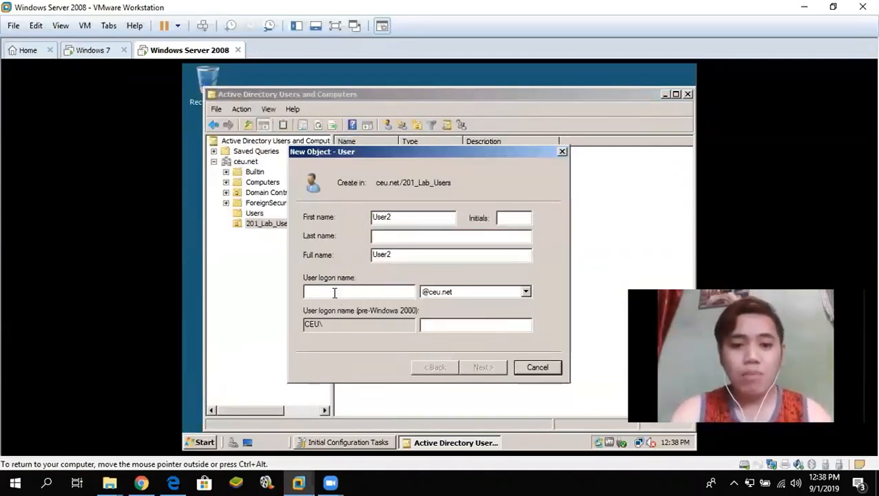
{"action": "type", "text": "er2"}
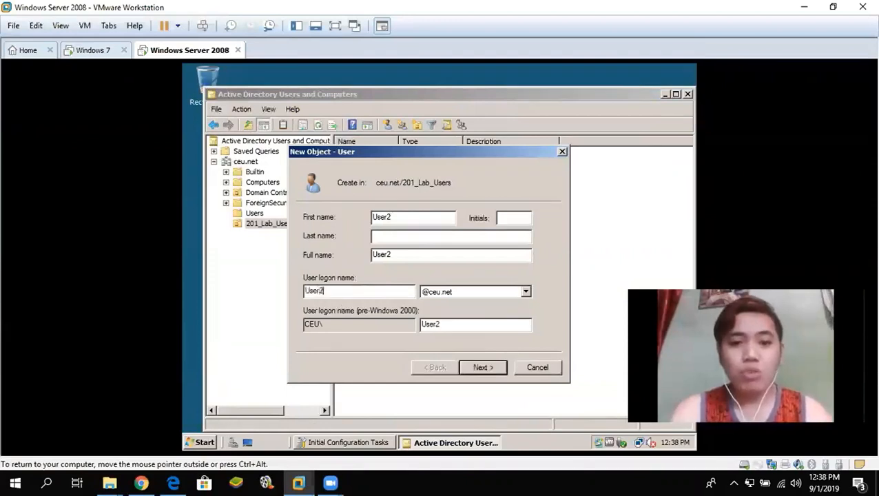
{"action": "left_click", "coordinate": [482, 368]}
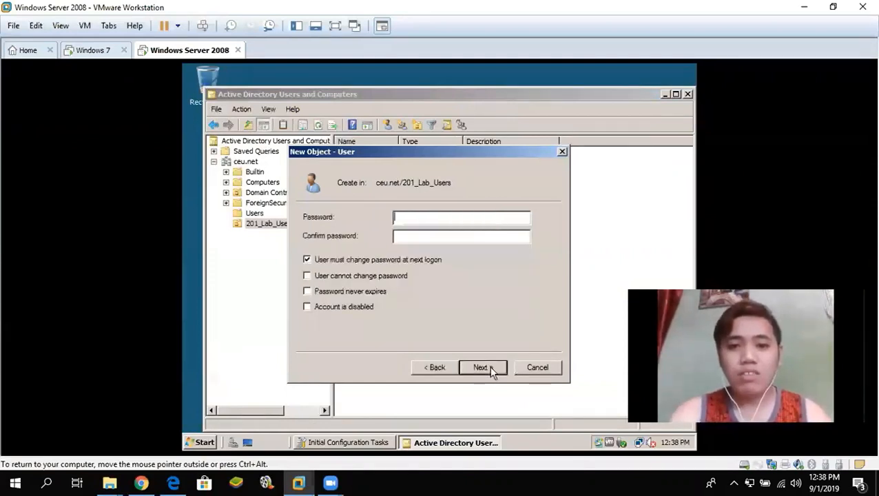
Turn off User2's password change at next logon, make the password never expire, enter and confirm the password, and finish creating the account.
{"action": "left_click", "coordinate": [306, 260]}
{"action": "left_click", "coordinate": [307, 291]}
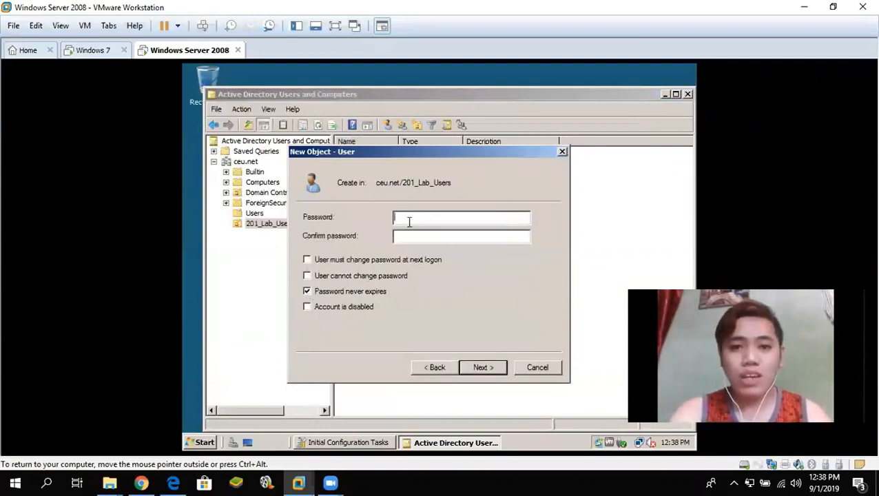
{"action": "type", "text": "••••••••"}
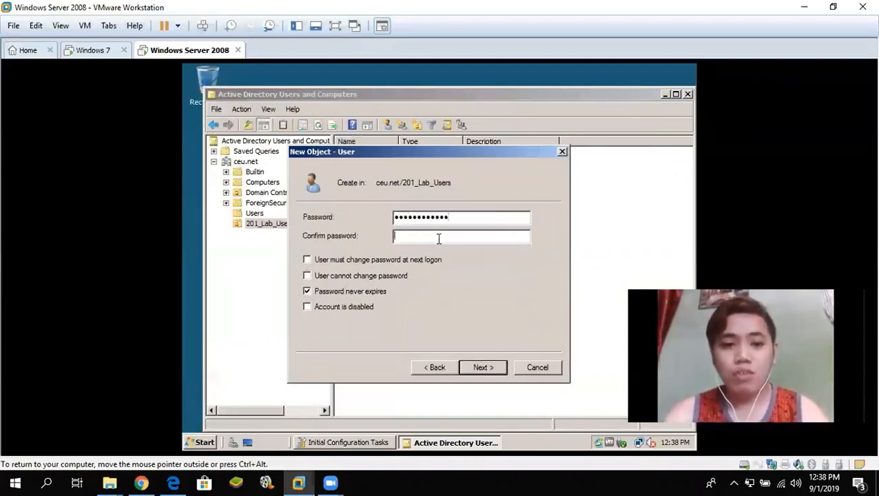
{"action": "type", "text": "••••••••••••"}
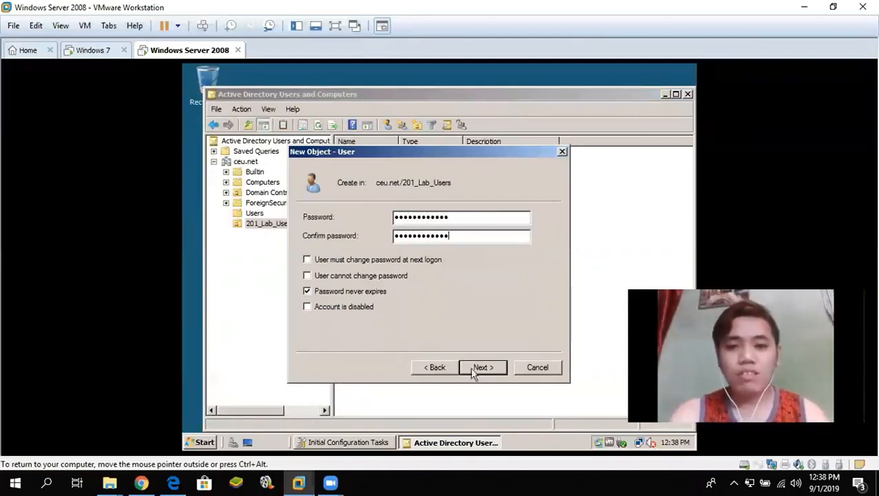
{"action": "left_click", "coordinate": [473, 373]}
{"action": "left_click", "coordinate": [486, 370]}
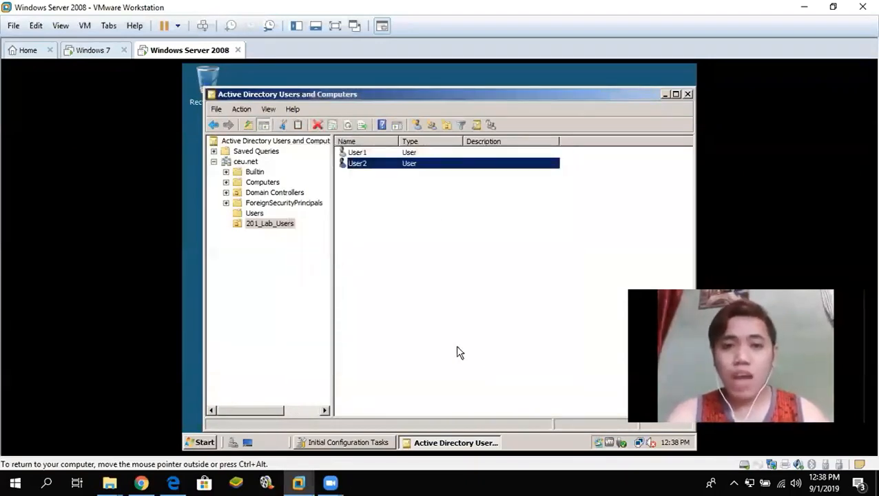
{"action": "left_click", "coordinate": [388, 200]}
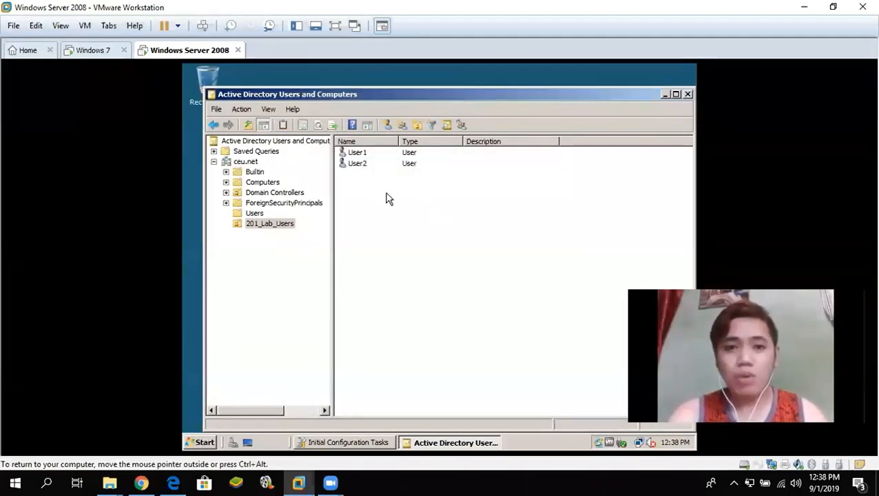
Copy the Administrator account in the Users container, enter the new user's first name and use it as logon name, and proceed to the password page.
{"action": "left_click", "coordinate": [248, 214]}
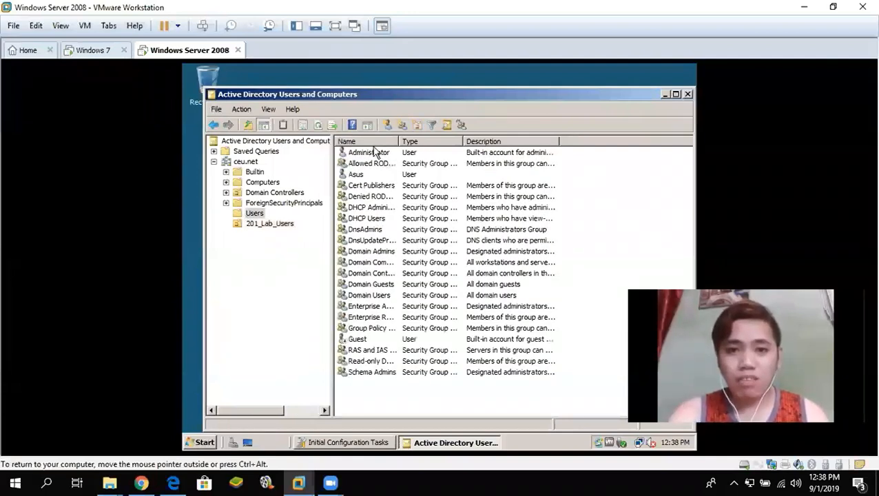
{"action": "left_click", "coordinate": [371, 153]}
{"action": "right_click", "coordinate": [370, 154]}
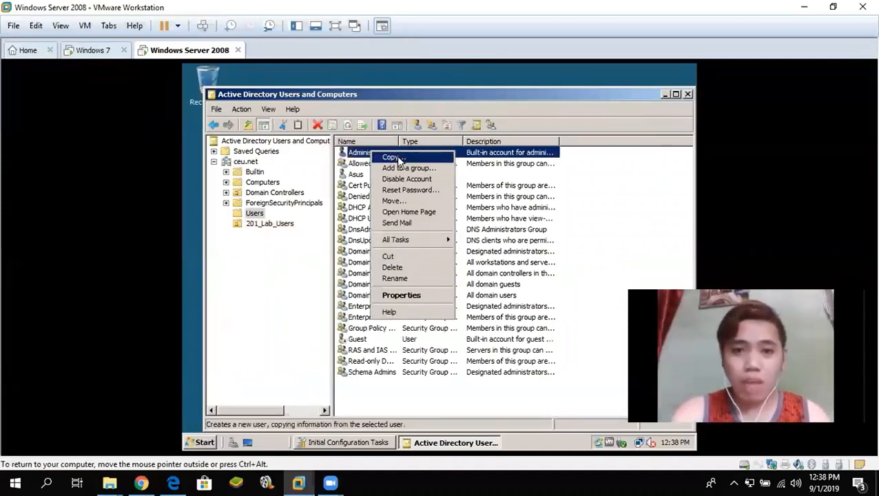
{"action": "left_click", "coordinate": [395, 157]}
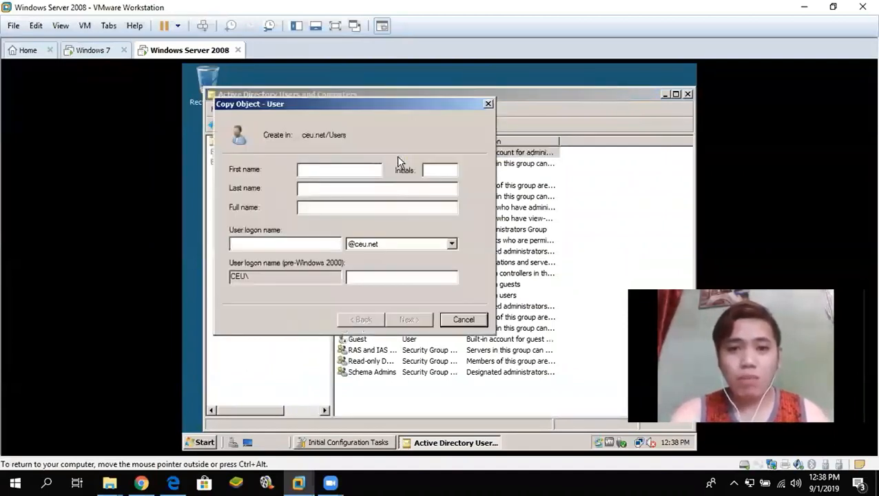
{"action": "left_click_drag", "start_coordinate": [351, 110], "coordinate": [449, 141]}
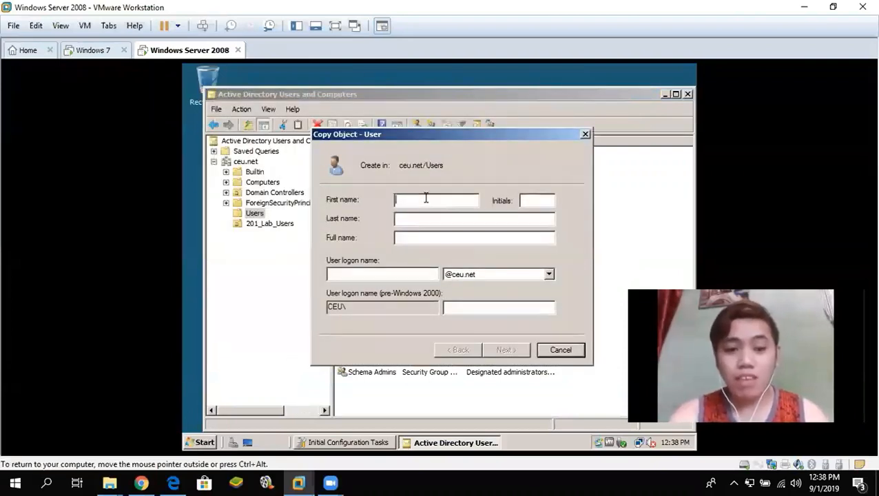
{"action": "type", "text": "Raymond"}
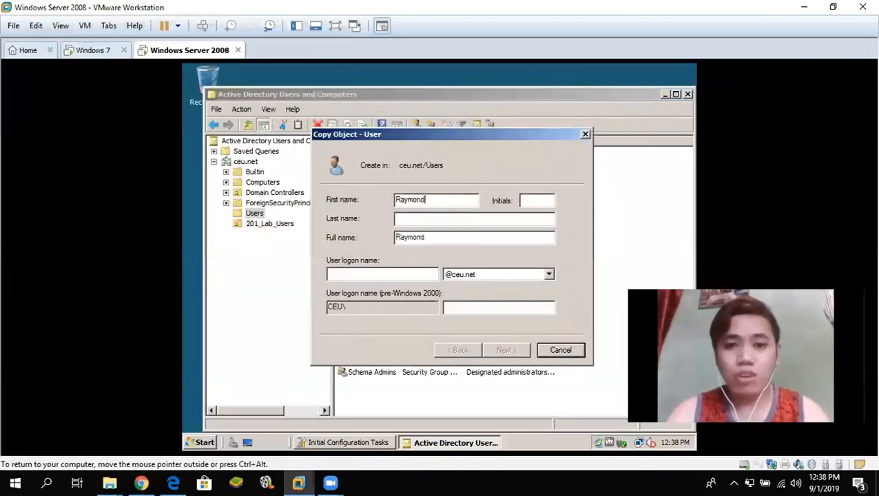
{"action": "type", "text": "Raymond"}
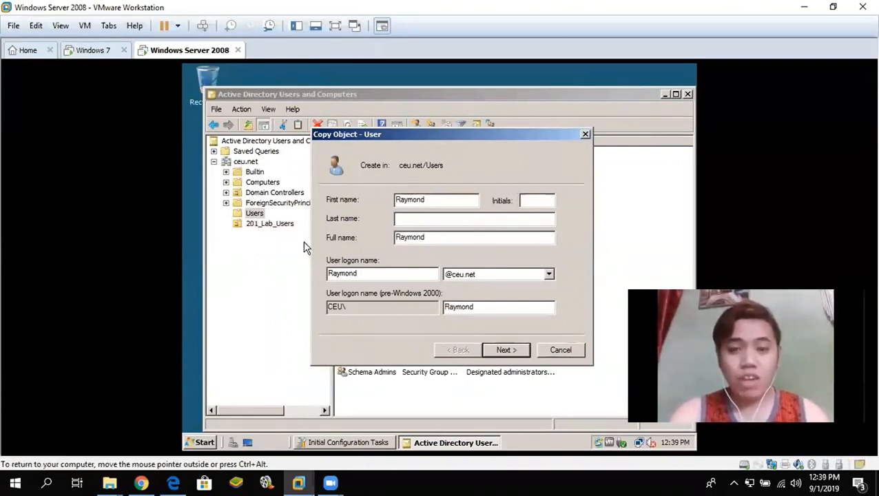
{"action": "left_click", "coordinate": [505, 351]}
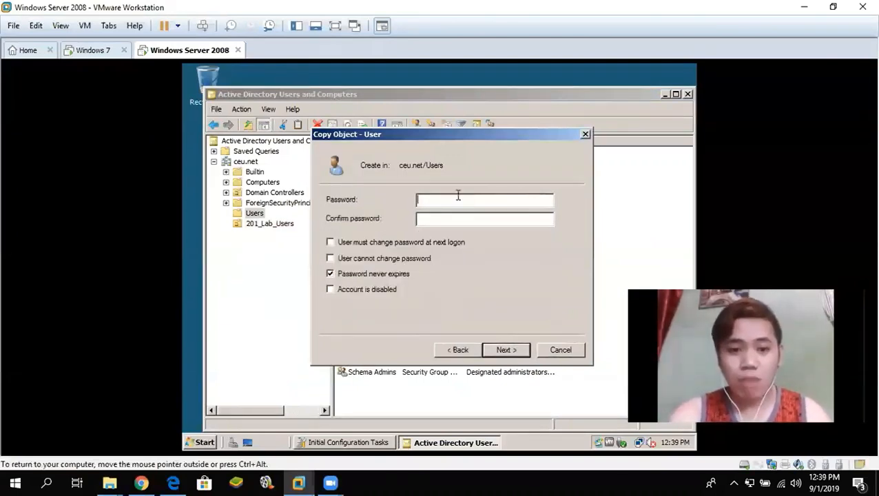
Enter and confirm the copied account's password, keep the password set to never expire, and finish creating the account.
{"action": "type", "text": "●●●●●●●●●●●●"}
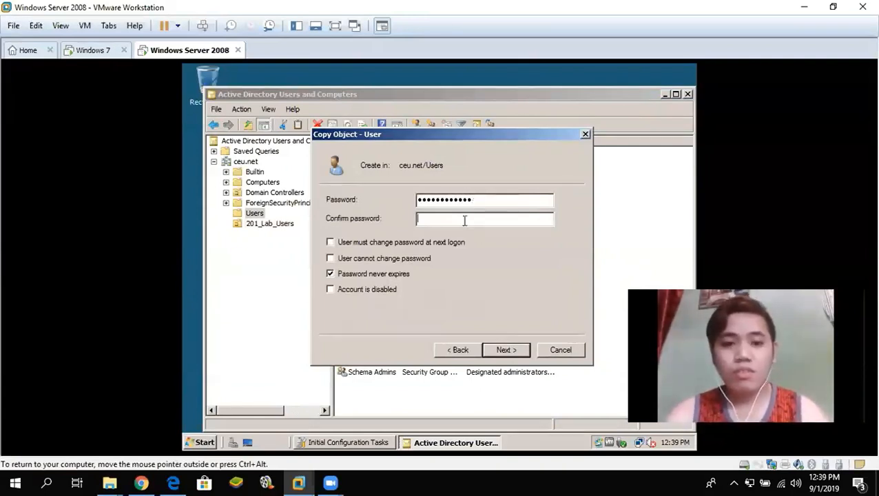
{"action": "type", "text": "●●●●●●●●●●●●"}
{"action": "left_click", "coordinate": [510, 355]}
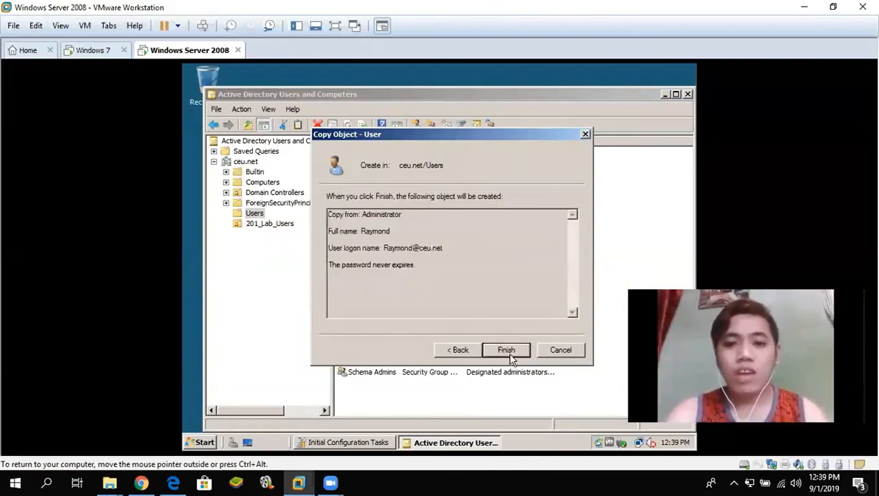
{"action": "left_click", "coordinate": [511, 357]}
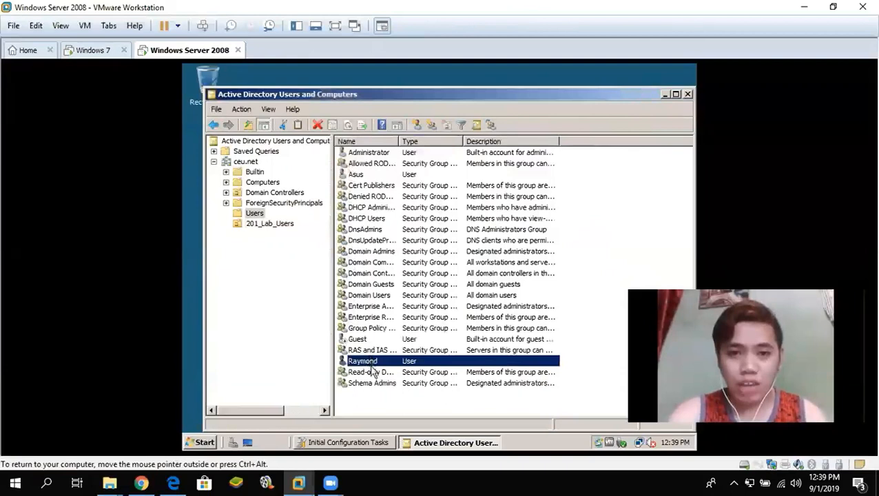
Move the copied administrator account from Users into the 201_Lab_Users organizational unit, check its user list, and close Active Directory Users and Computers.
{"action": "left_click_drag", "start_coordinate": [367, 365], "coordinate": [266, 233]}
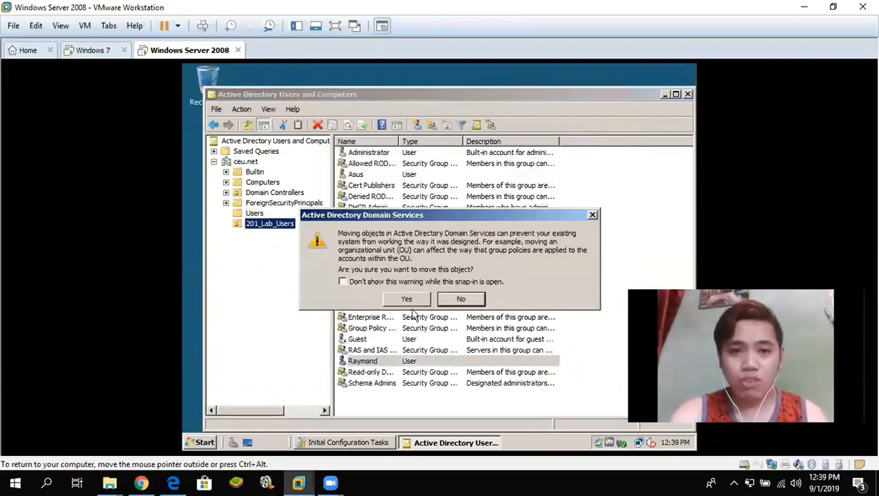
{"action": "left_click", "coordinate": [407, 302]}
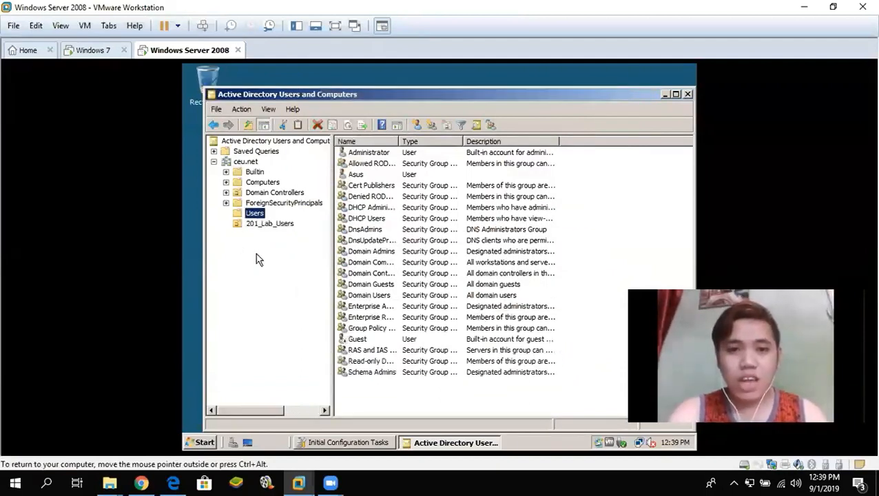
{"action": "left_click", "coordinate": [265, 225]}
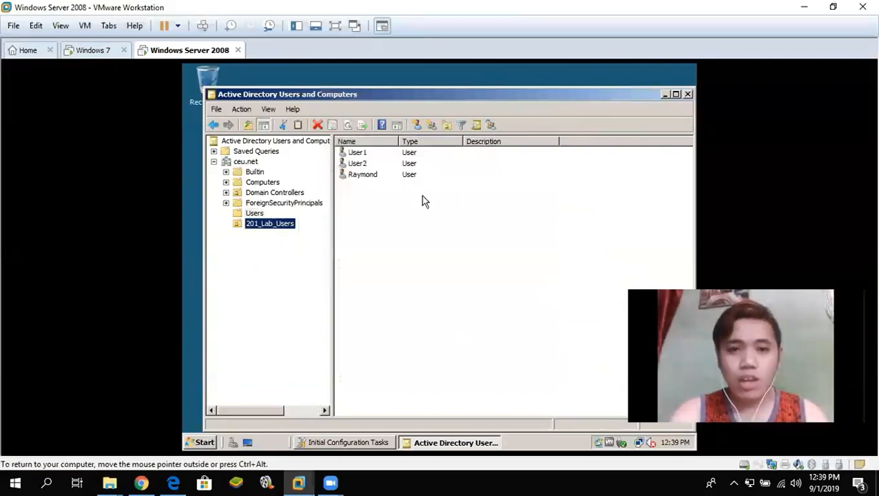
{"action": "left_click", "coordinate": [355, 153]}
{"action": "left_click", "coordinate": [354, 164]}
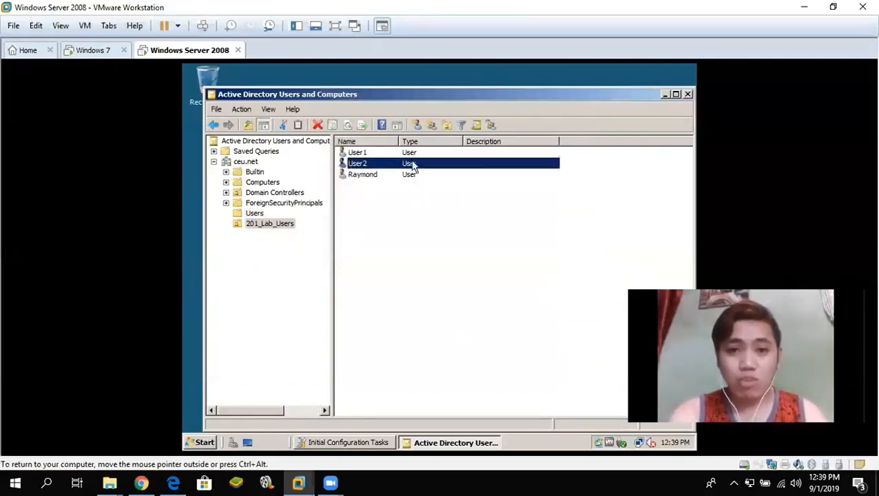
{"action": "left_click", "coordinate": [358, 177]}
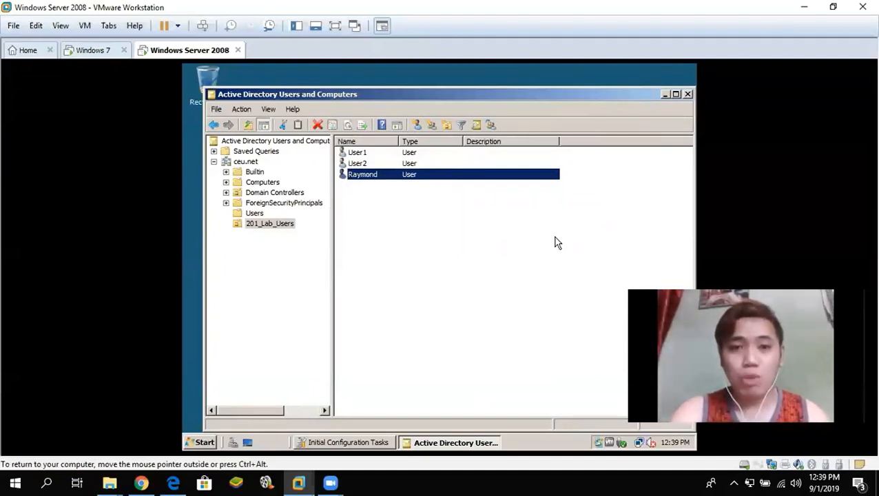
{"action": "mouse_move", "coordinate": [110, 222]}
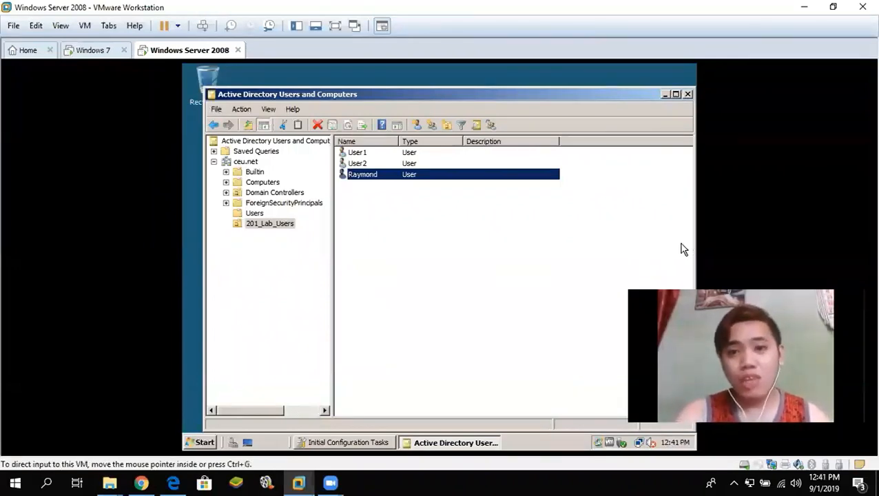
{"action": "left_click", "coordinate": [688, 93]}
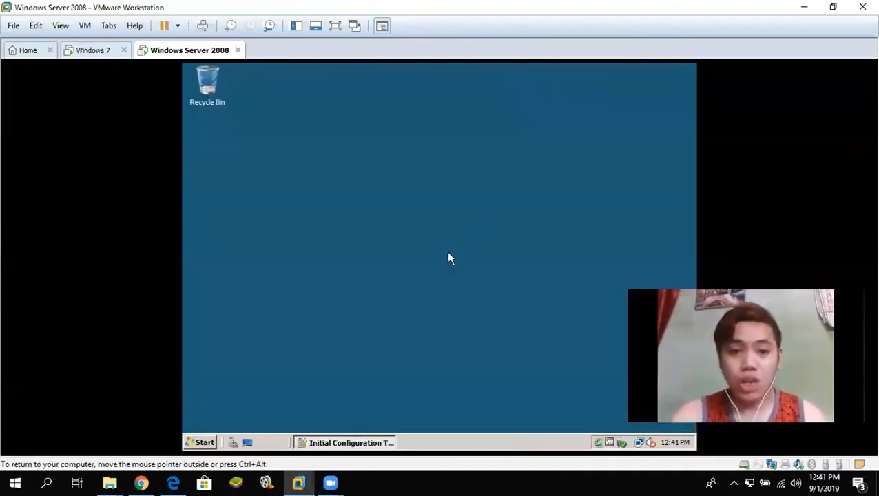
View the server's drives in the Computer window, select Local Disk (C:), and close the window.
{"action": "left_click", "coordinate": [204, 443]}
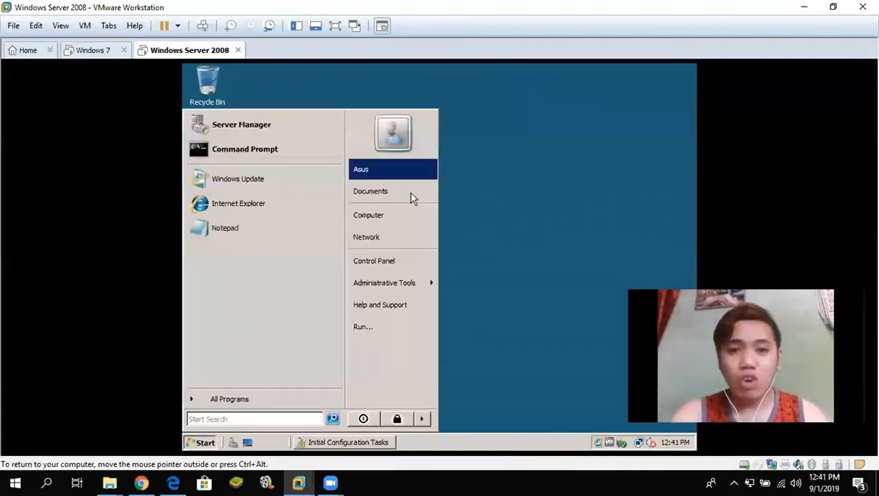
{"action": "left_click", "coordinate": [410, 215]}
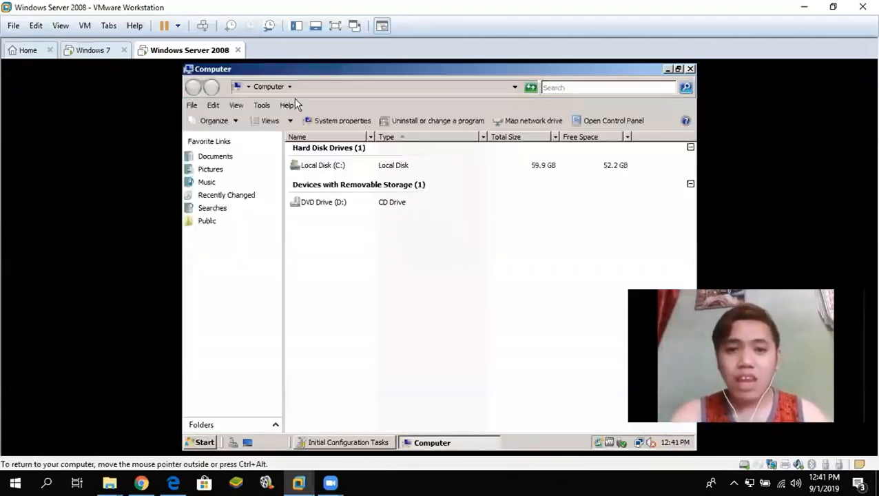
{"action": "left_click", "coordinate": [324, 170]}
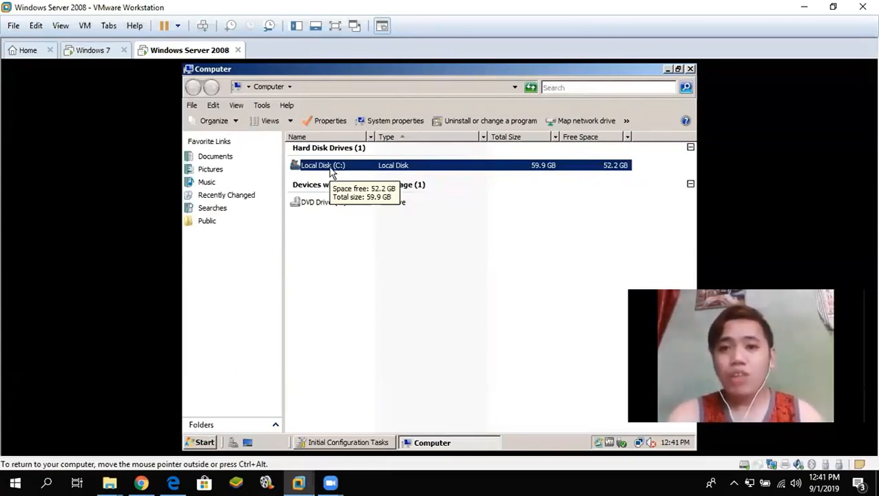
{"action": "left_click", "coordinate": [690, 69]}
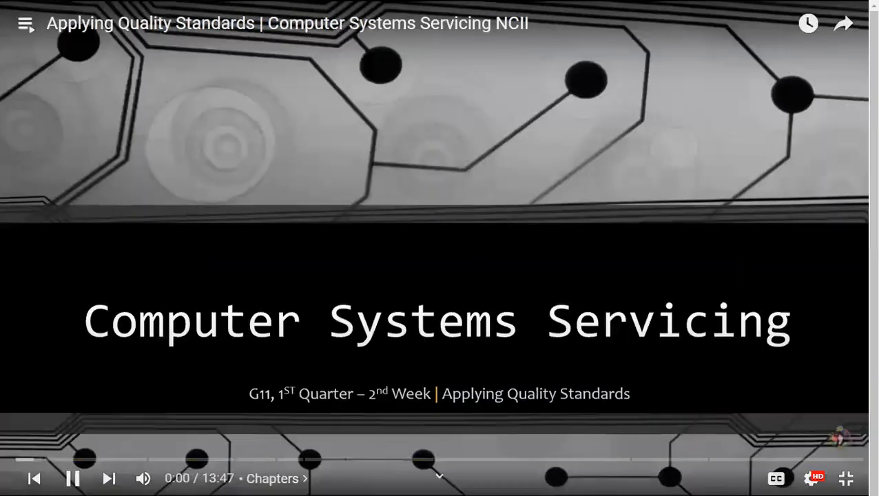
Pause the playing video "Applying Quality Standards | Computer Systems Servicing NCII" in the YouTube player.
{"action": "key", "text": "space"}
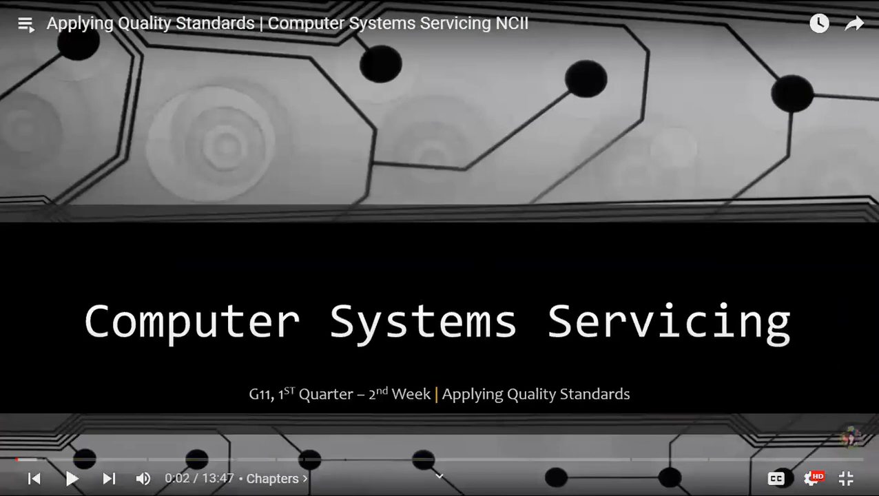